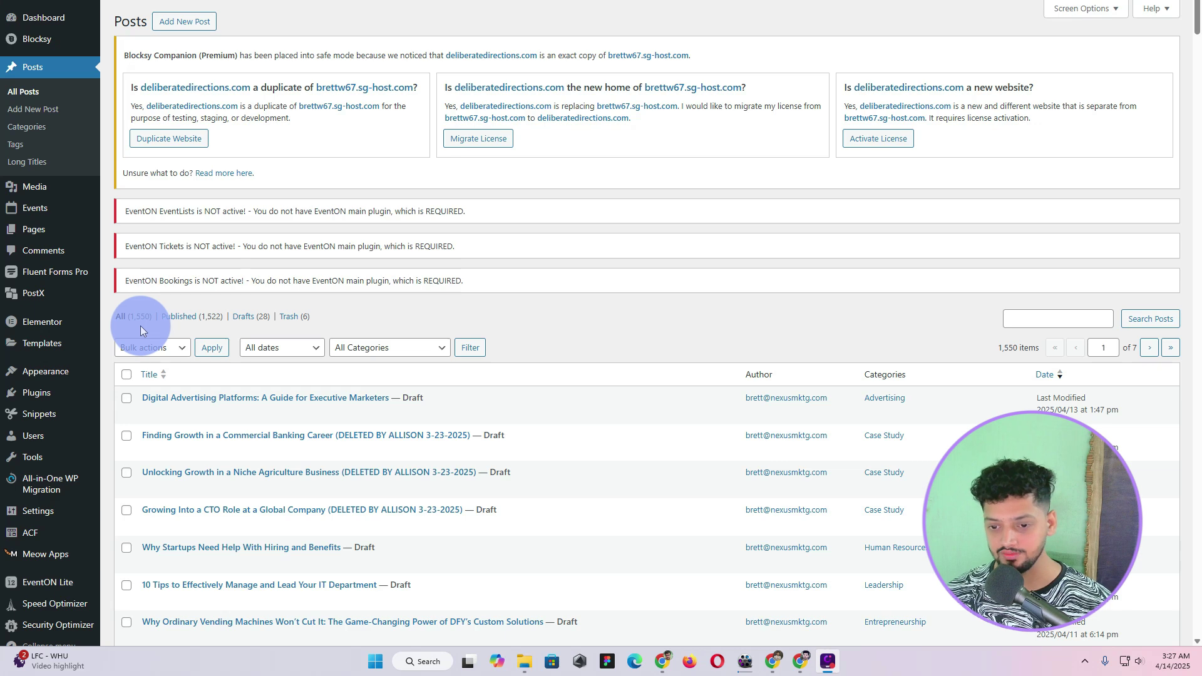
{"action": "middle_click", "coordinate": [107, 342]}
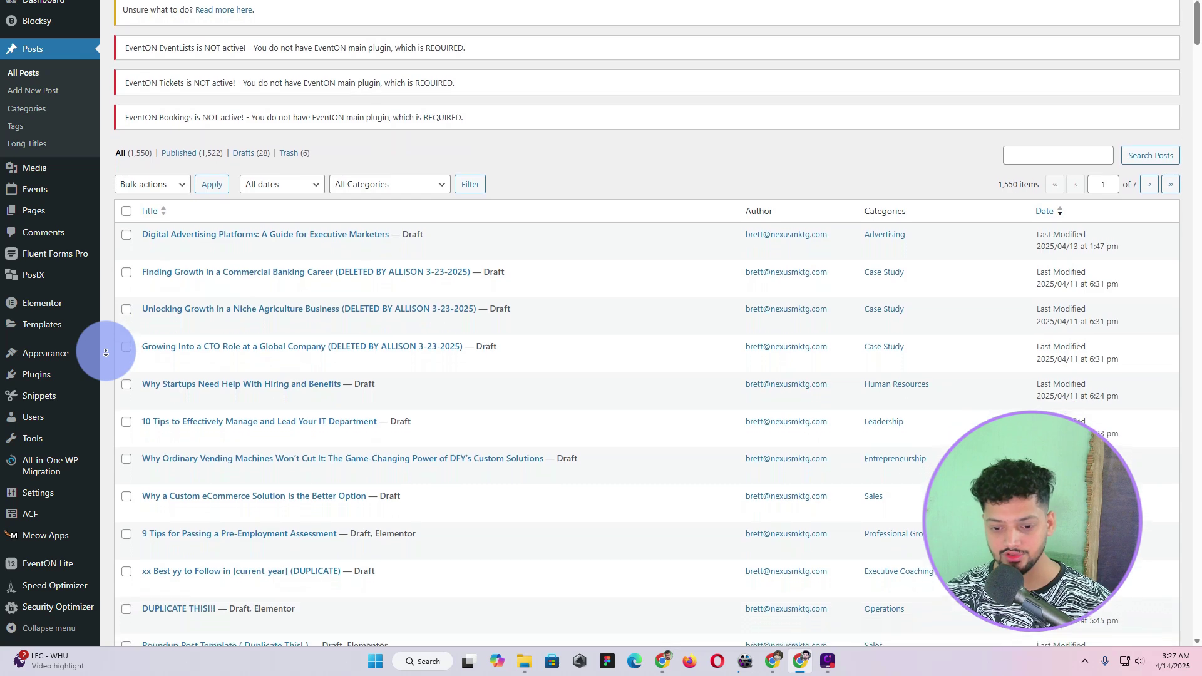
{"action": "left_click", "coordinate": [106, 350]}
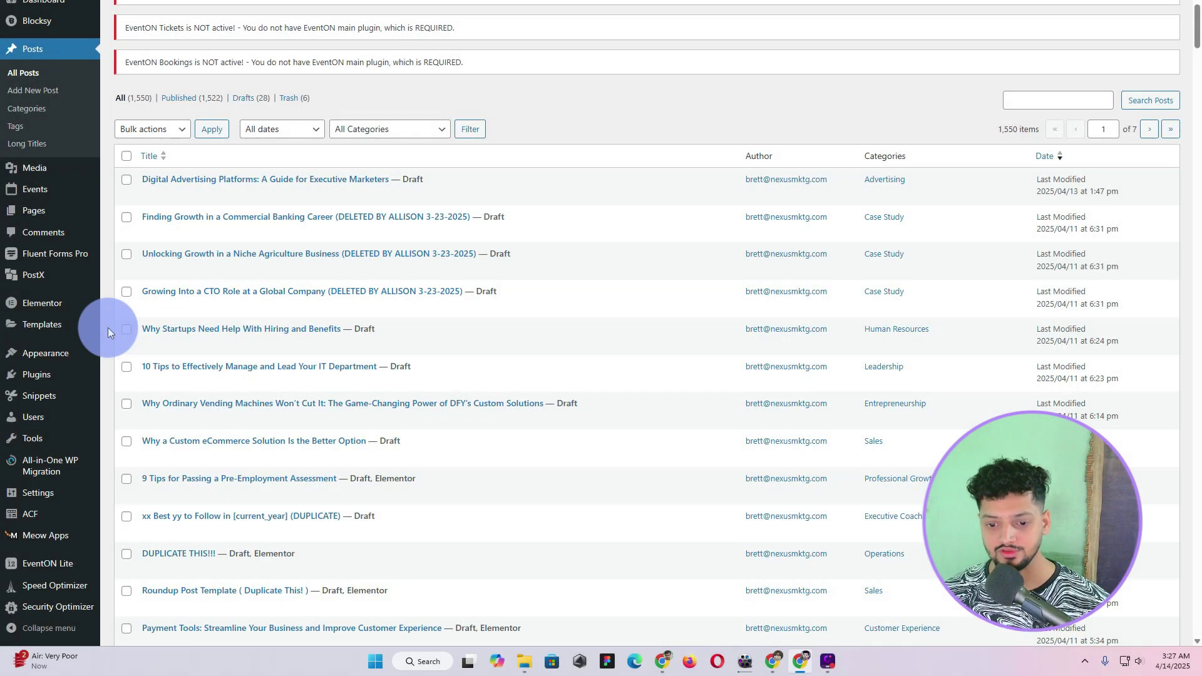
- Search for "wp all export" among the new plugins available to add to the site
{"action": "mouse_move", "coordinate": [97, 379]}
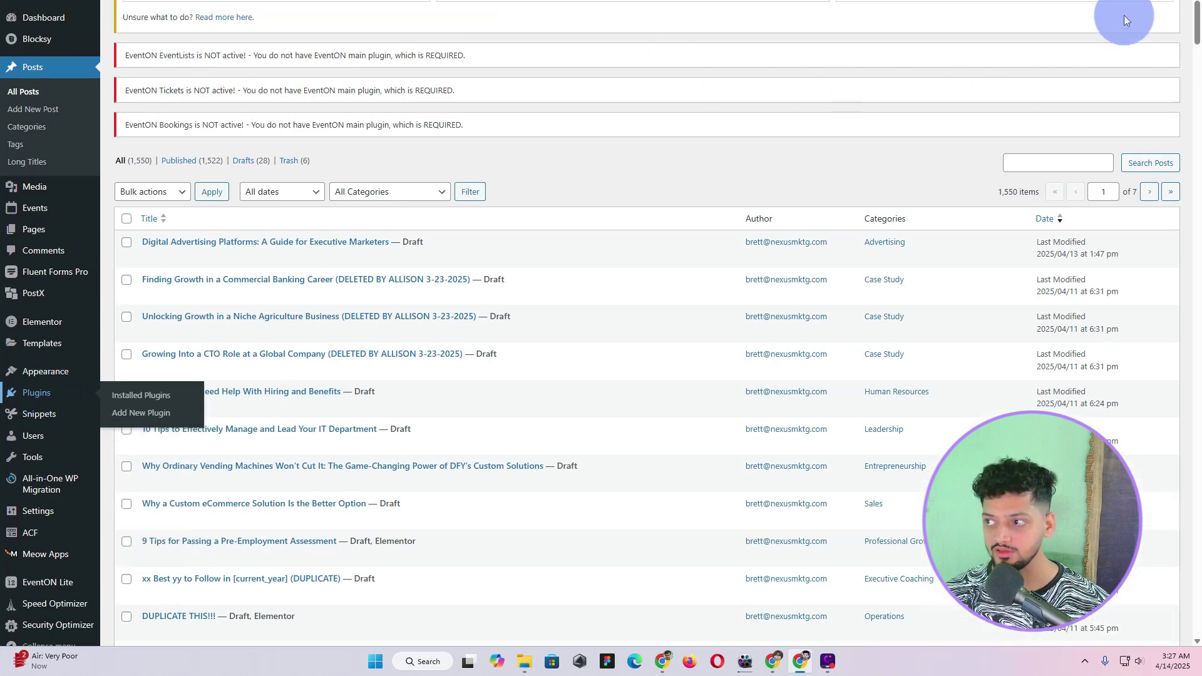
{"action": "scroll", "coordinate": [926, 94], "scroll_direction": "down", "scroll_amount": 5}
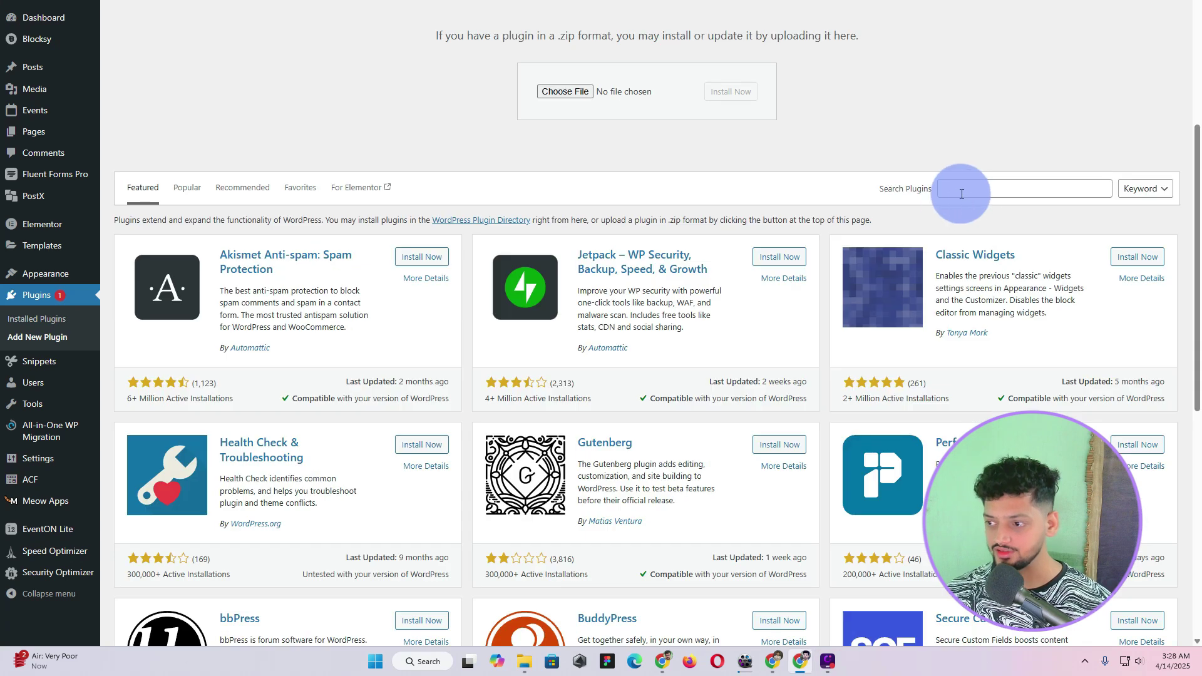
{"action": "left_click", "coordinate": [961, 191]}
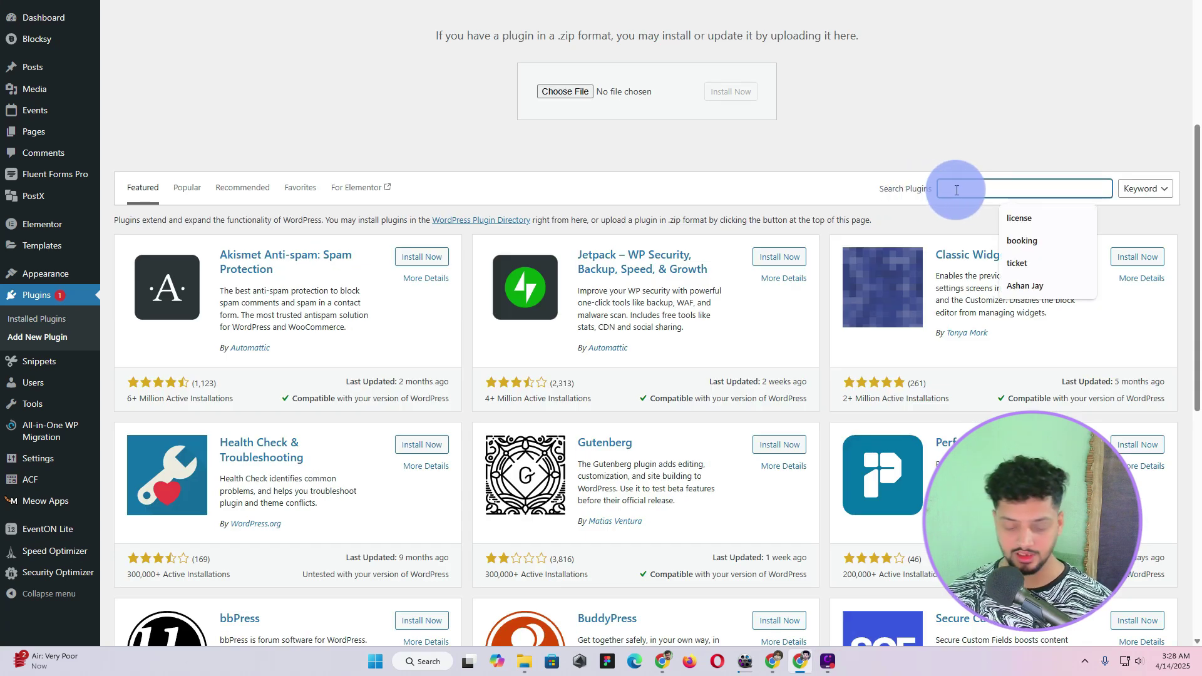
{"action": "type", "text": "wp all export"}
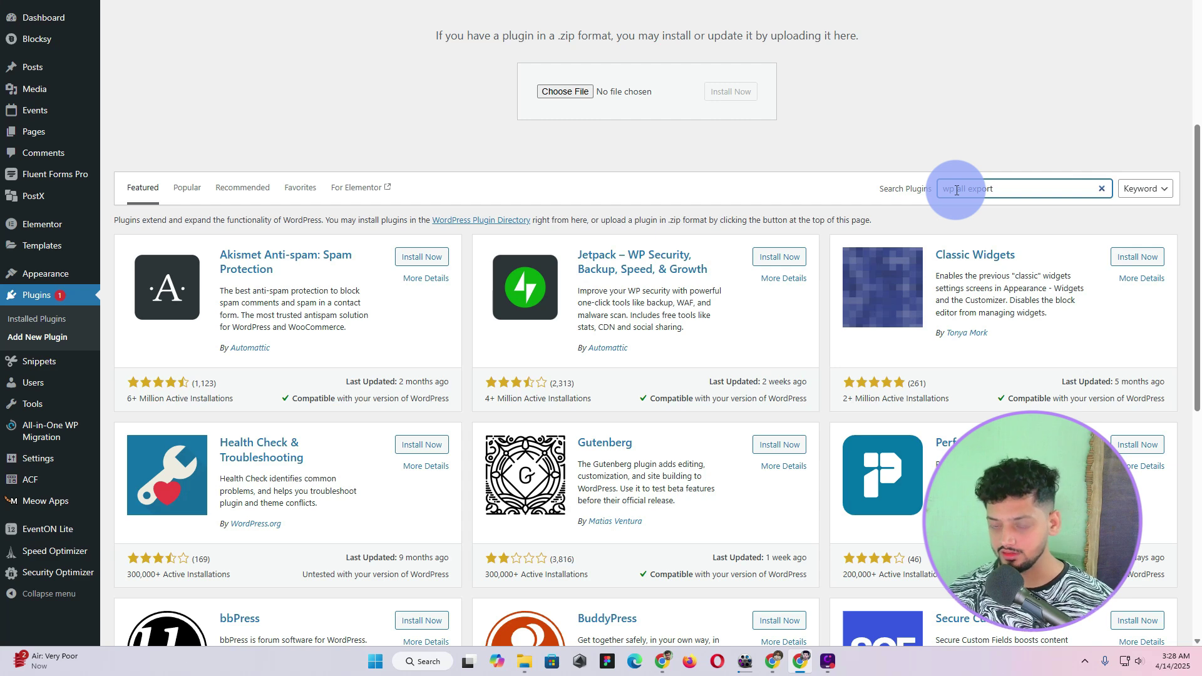
{"action": "key", "text": "Return"}
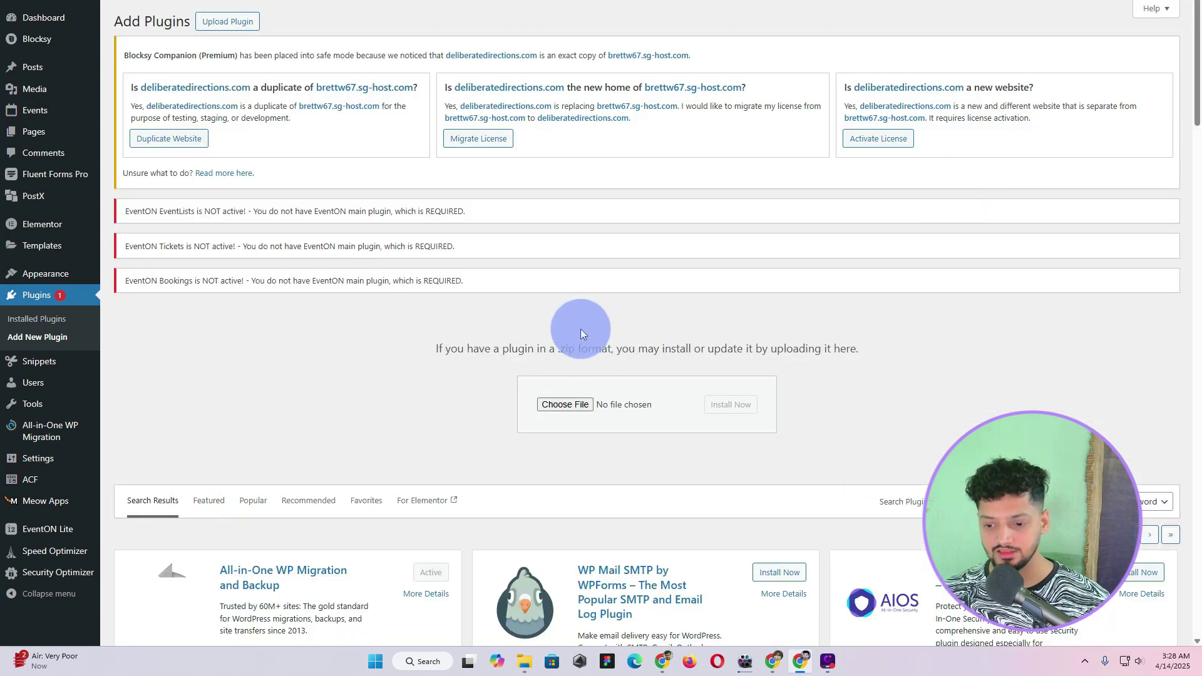
{"action": "scroll", "coordinate": [370, 303], "scroll_direction": "down", "scroll_amount": 2}
{"action": "scroll", "coordinate": [401, 282], "scroll_direction": "down", "scroll_amount": 5}
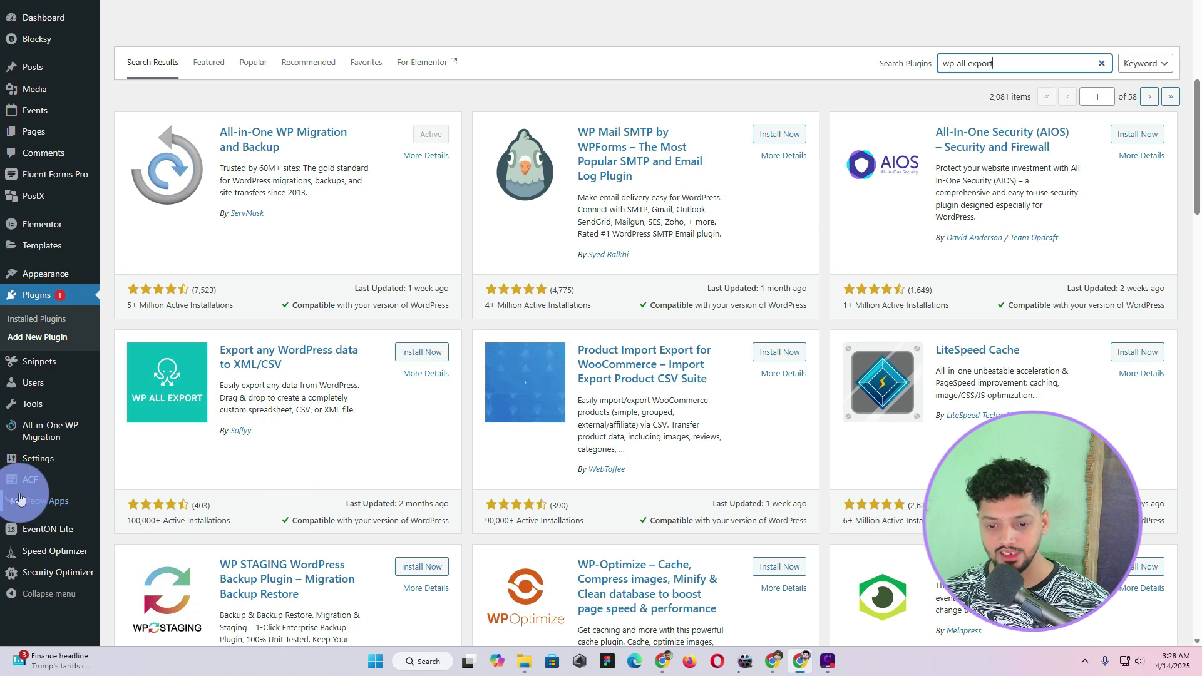
- Review the WP All Export Pro upgrade page on the WP All Import website
{"action": "mouse_move", "coordinate": [46, 488]}
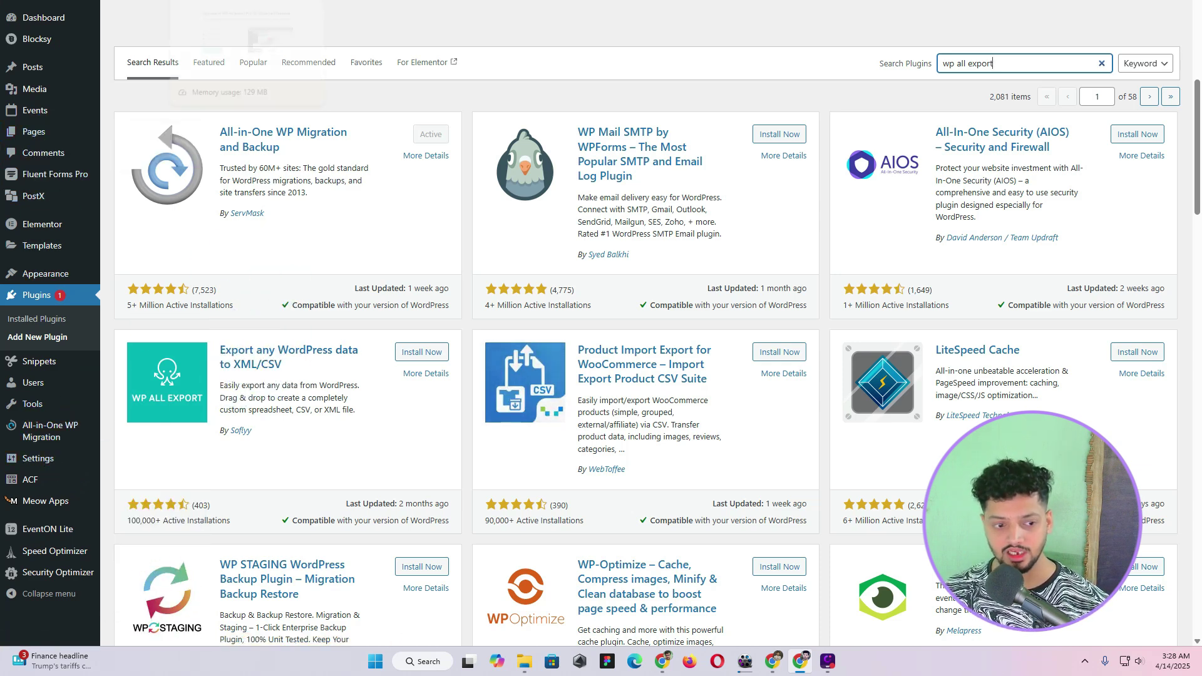
{"action": "left_click", "coordinate": [244, 1]}
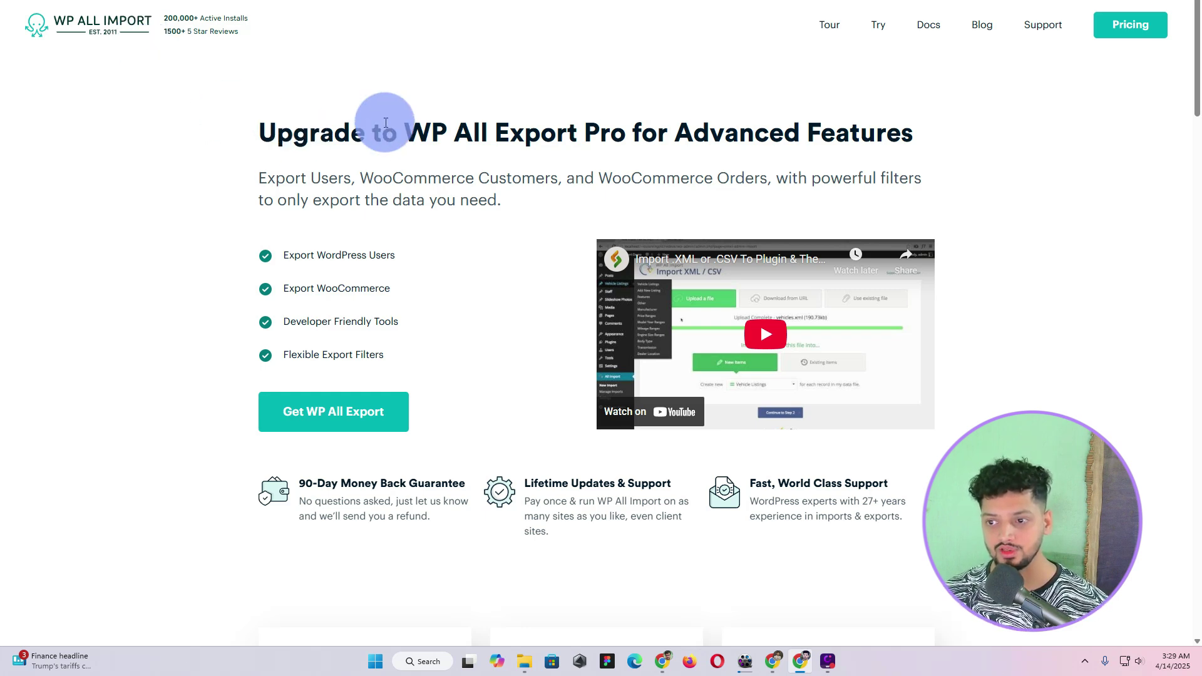
{"action": "left_click_drag", "start_coordinate": [406, 133], "coordinate": [626, 134]}
{"action": "left_click", "coordinate": [126, 120]}
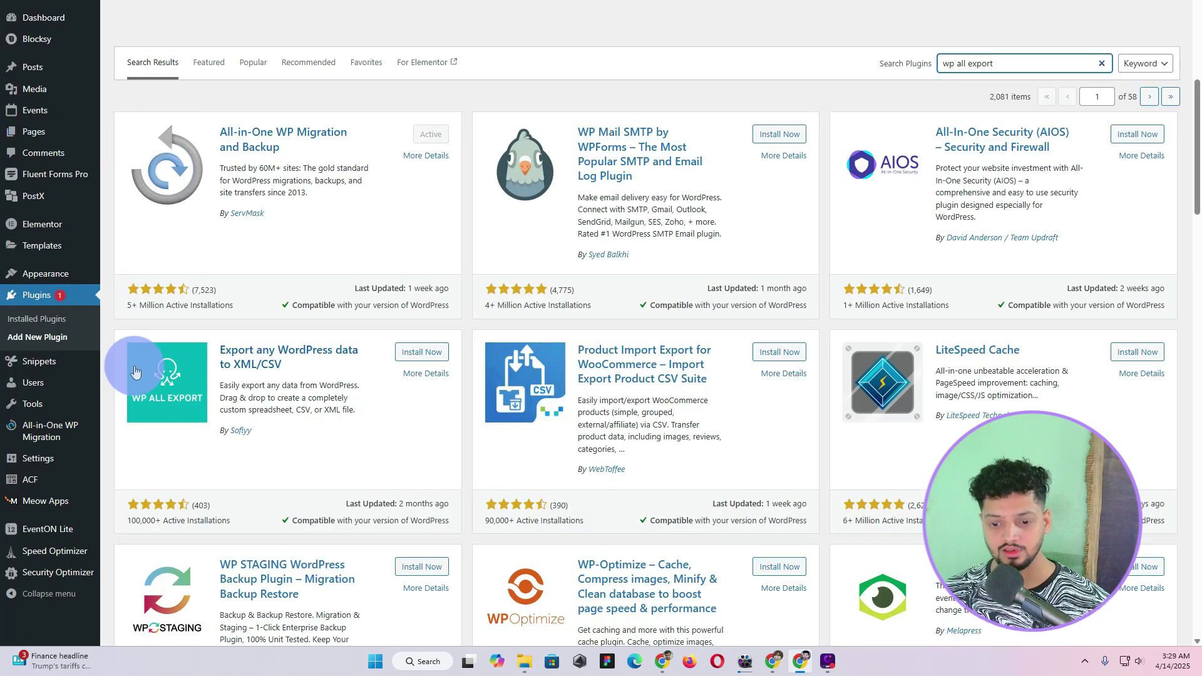
- Install the free WP All Export plugin, "Export any WordPress data to XML/CSV"
{"action": "mouse_move", "coordinate": [44, 73]}
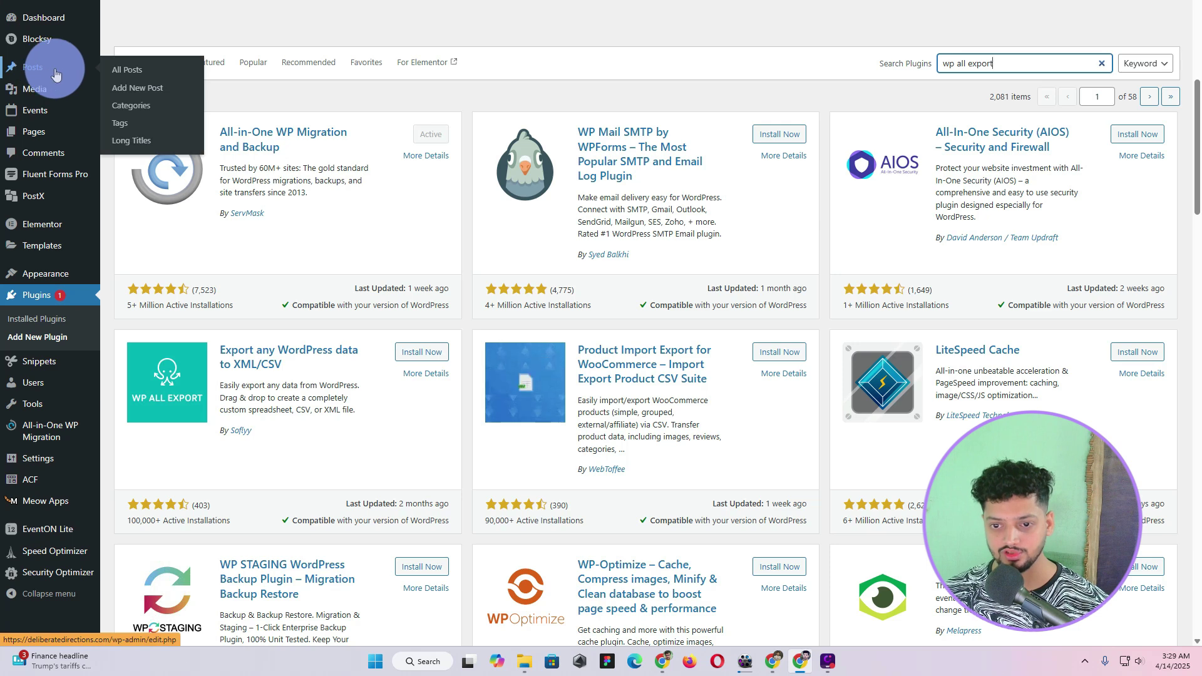
{"action": "scroll", "coordinate": [314, 191], "scroll_direction": "down", "scroll_amount": 1}
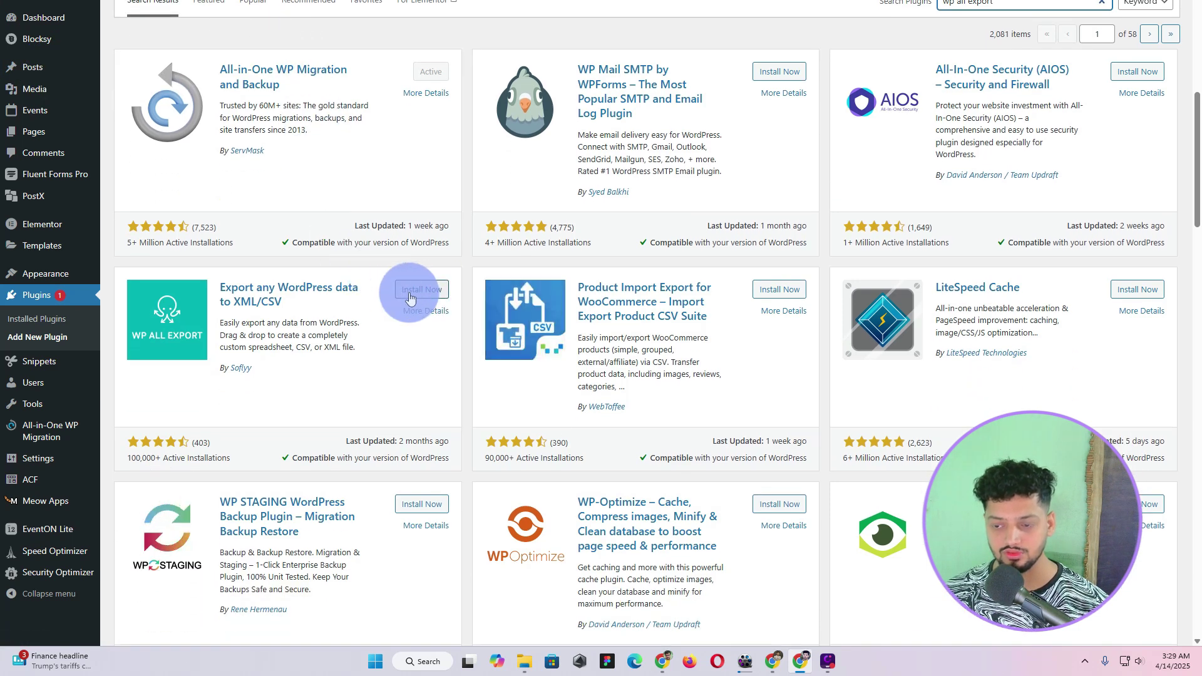
{"action": "left_click", "coordinate": [420, 290]}
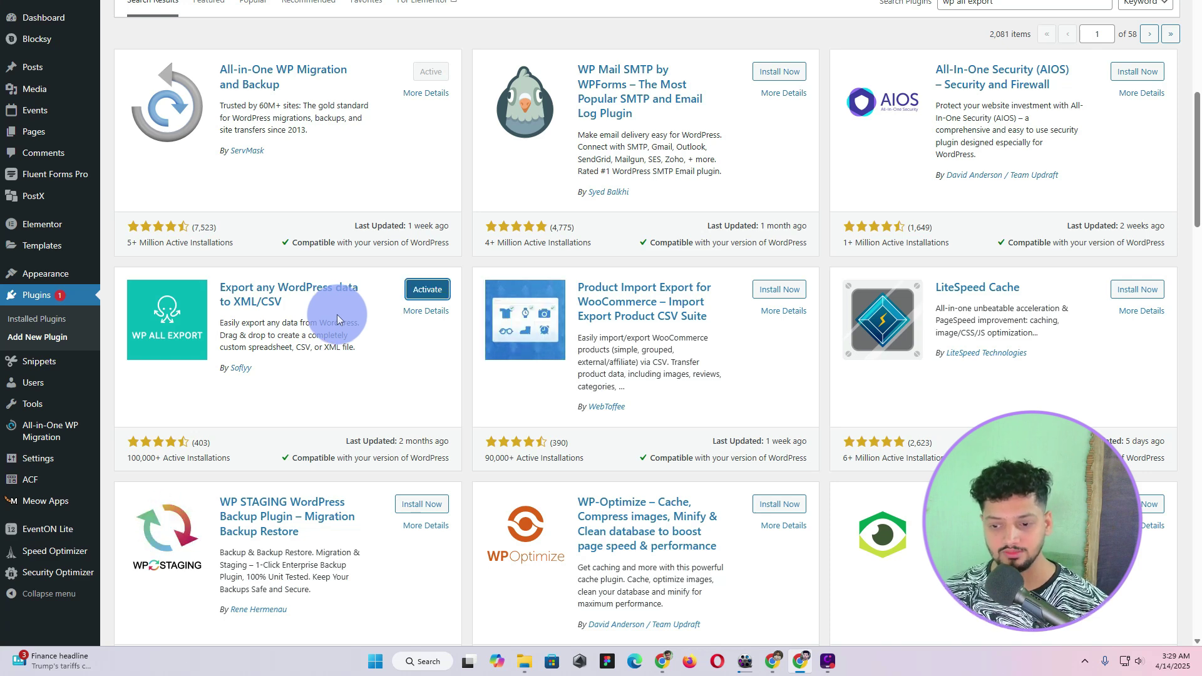
{"action": "left_click", "coordinate": [297, 261]}
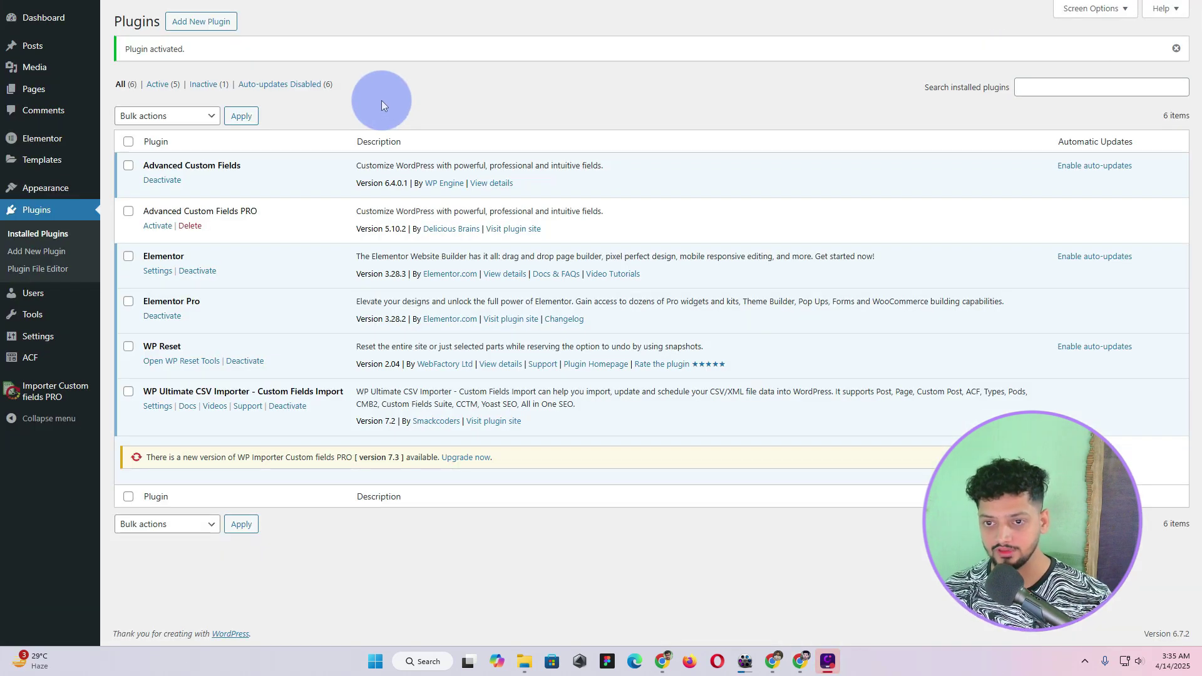
- Upload wp-all-export-pro-1.9.8.zip from the Downloads folder as a new plugin, then install and activate it
{"action": "left_click", "coordinate": [206, 25]}
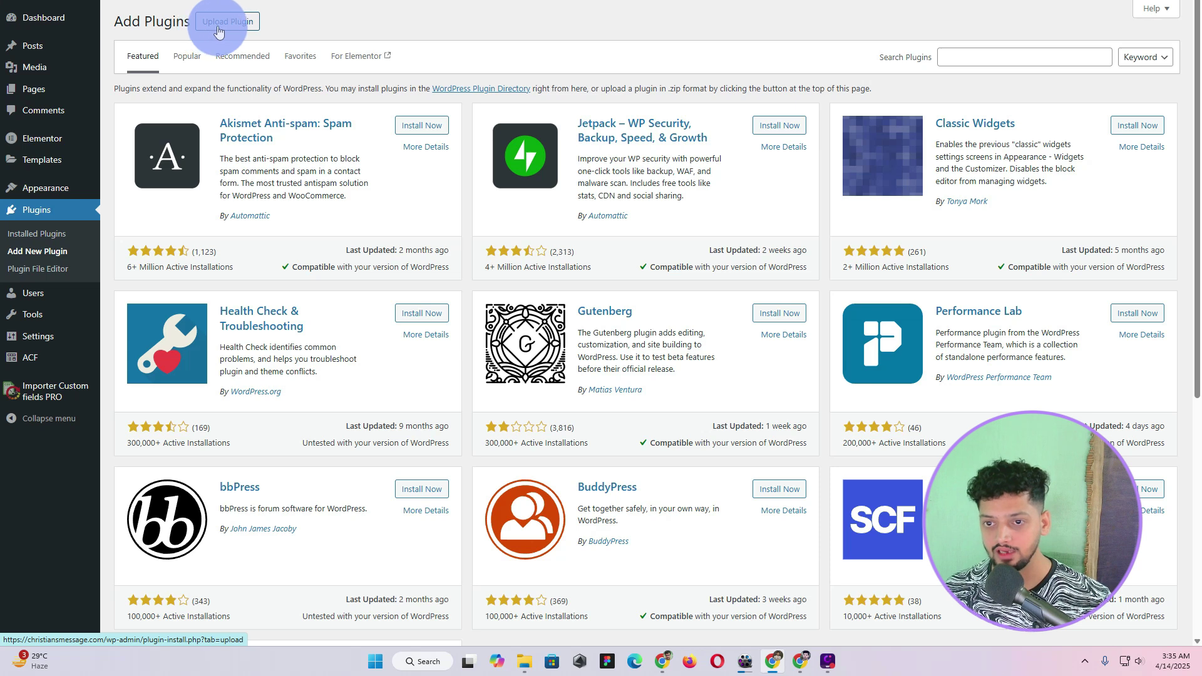
{"action": "left_click", "coordinate": [218, 25]}
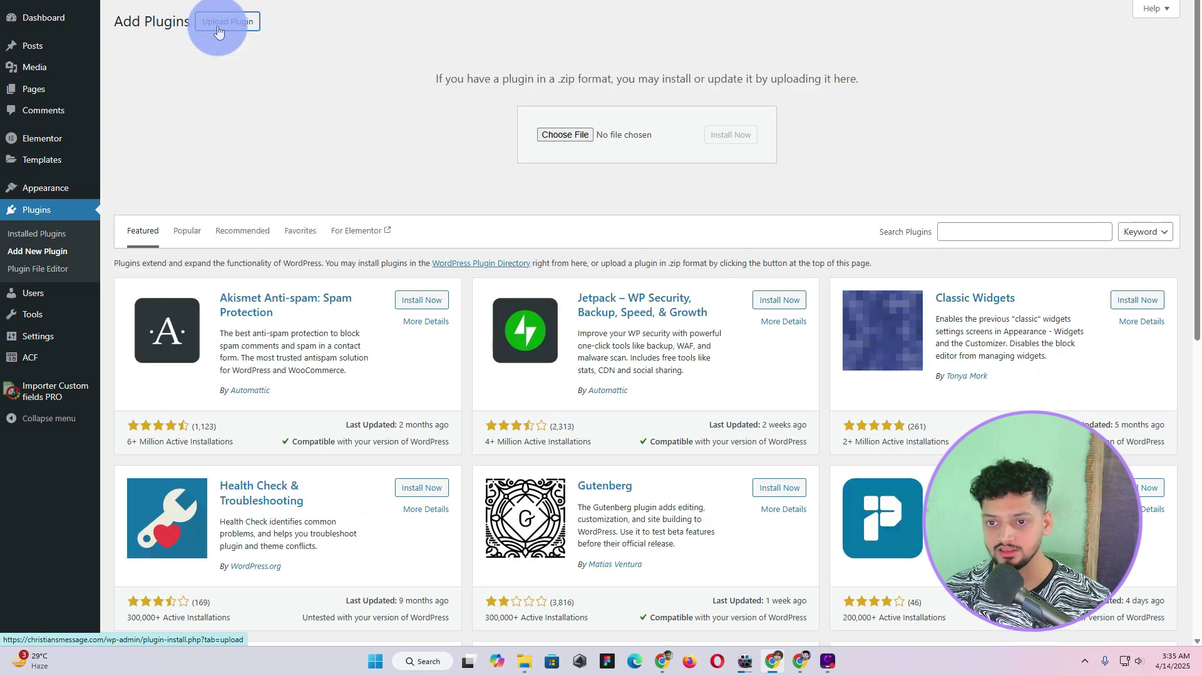
{"action": "left_click", "coordinate": [569, 134]}
{"action": "left_click", "coordinate": [55, 48]}
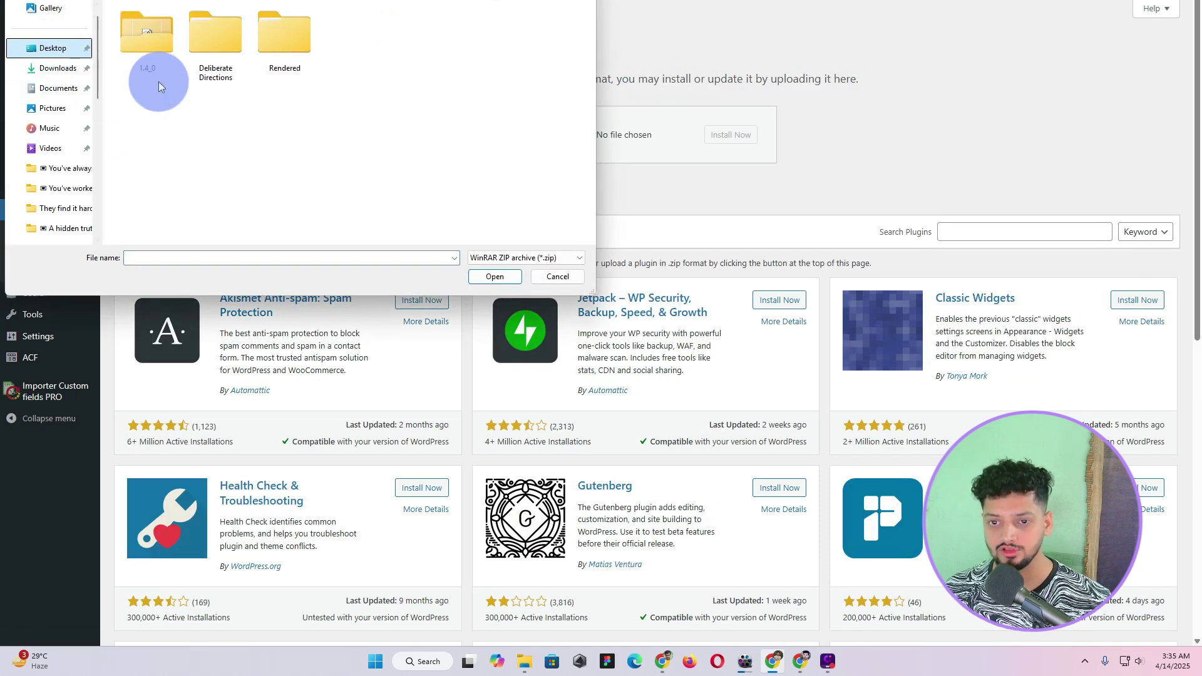
{"action": "left_click", "coordinate": [57, 68]}
{"action": "left_click", "coordinate": [155, 66]}
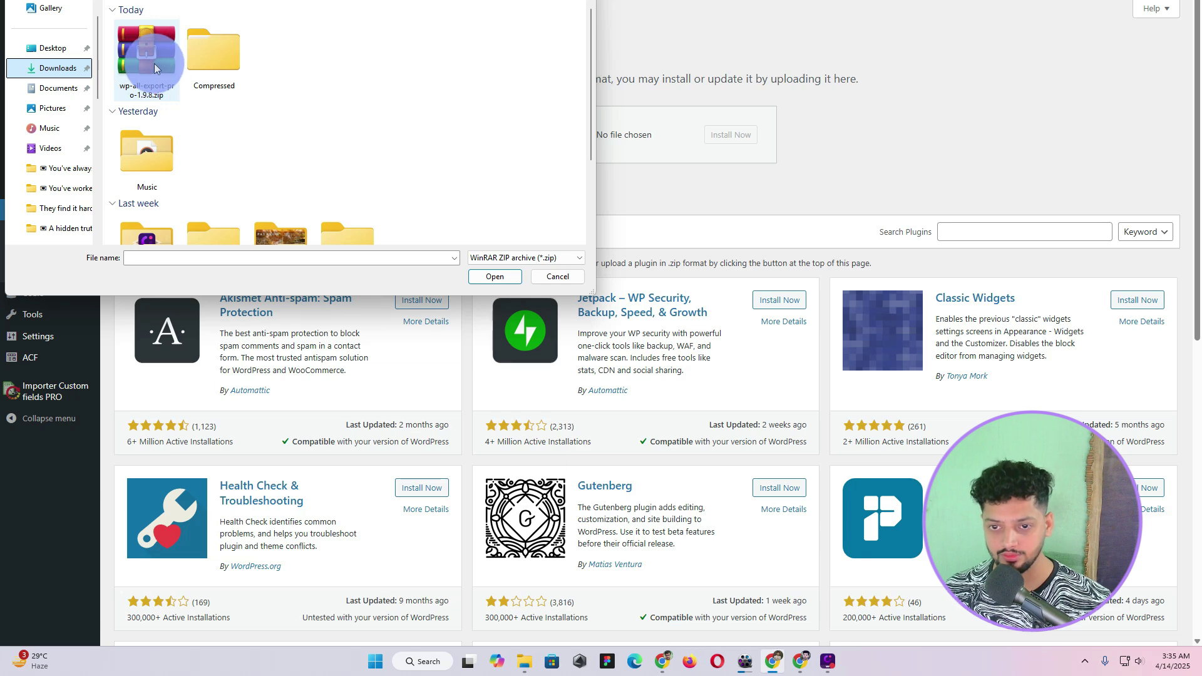
{"action": "double_click", "coordinate": [155, 66]}
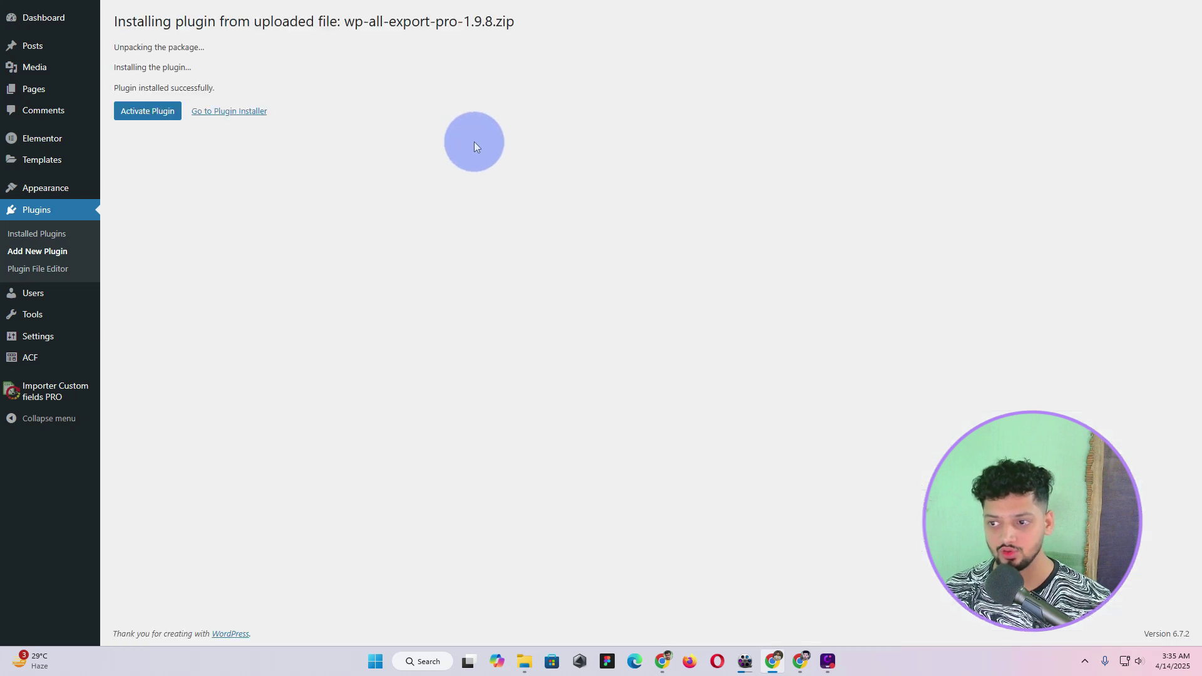
{"action": "left_click", "coordinate": [156, 121]}
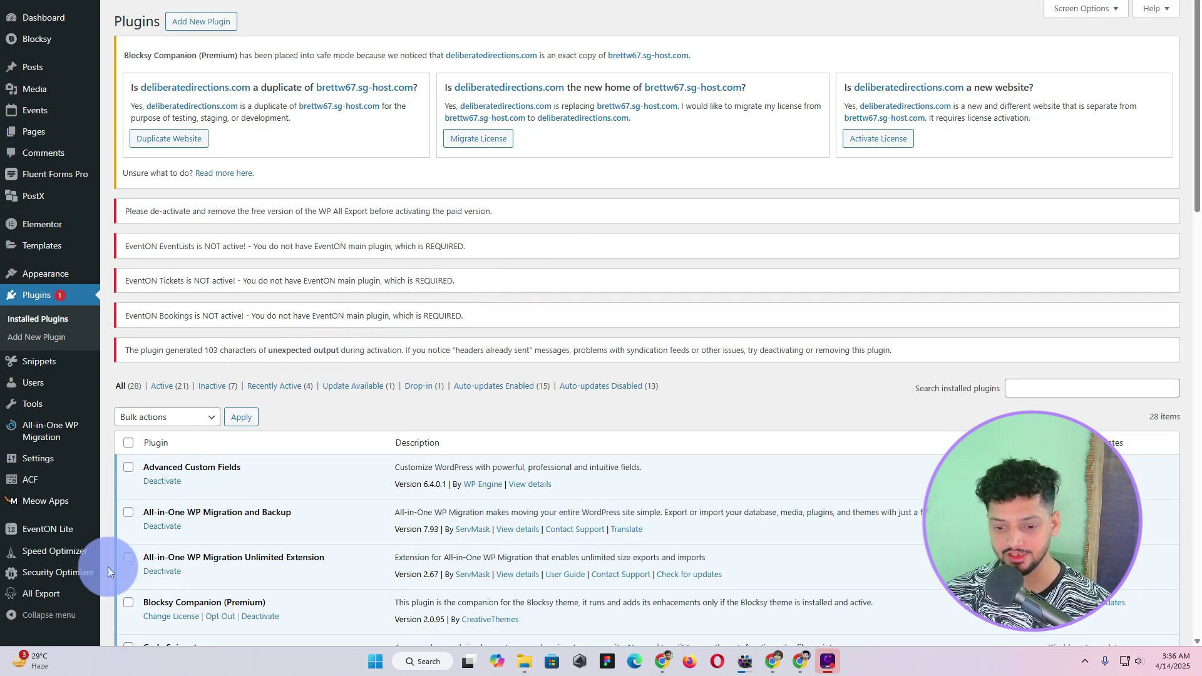
- Start a new export in WP All Export with Posts as the specific post type
{"action": "mouse_move", "coordinate": [56, 596]}
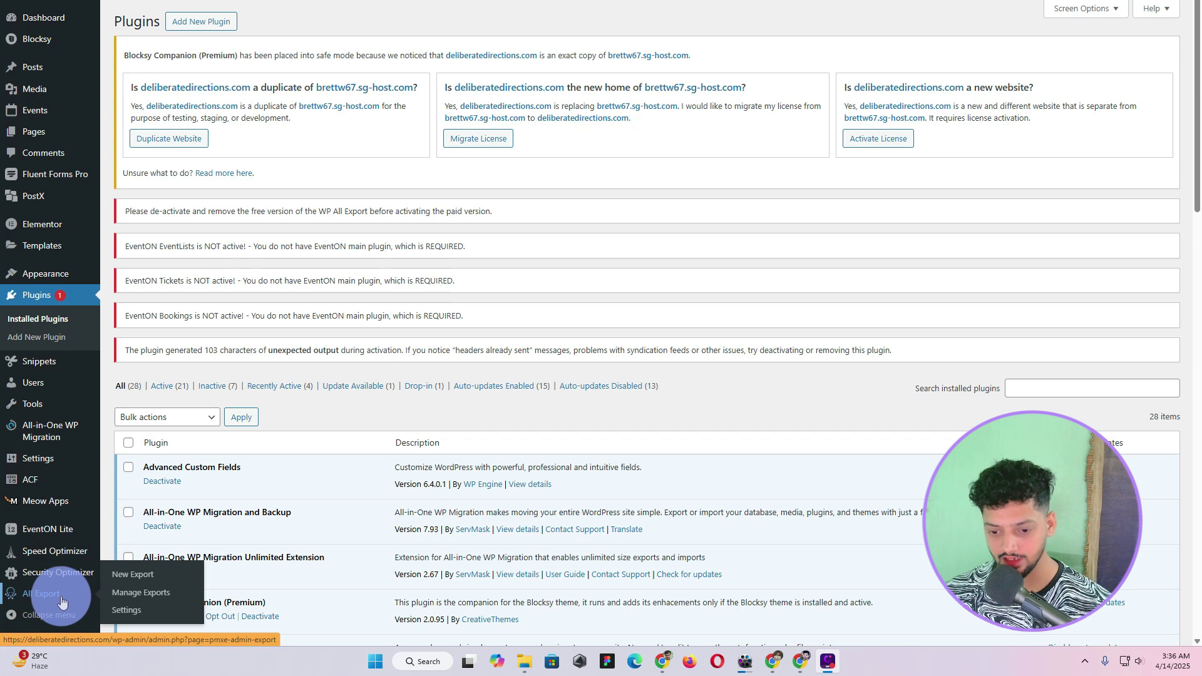
{"action": "left_click", "coordinate": [152, 580]}
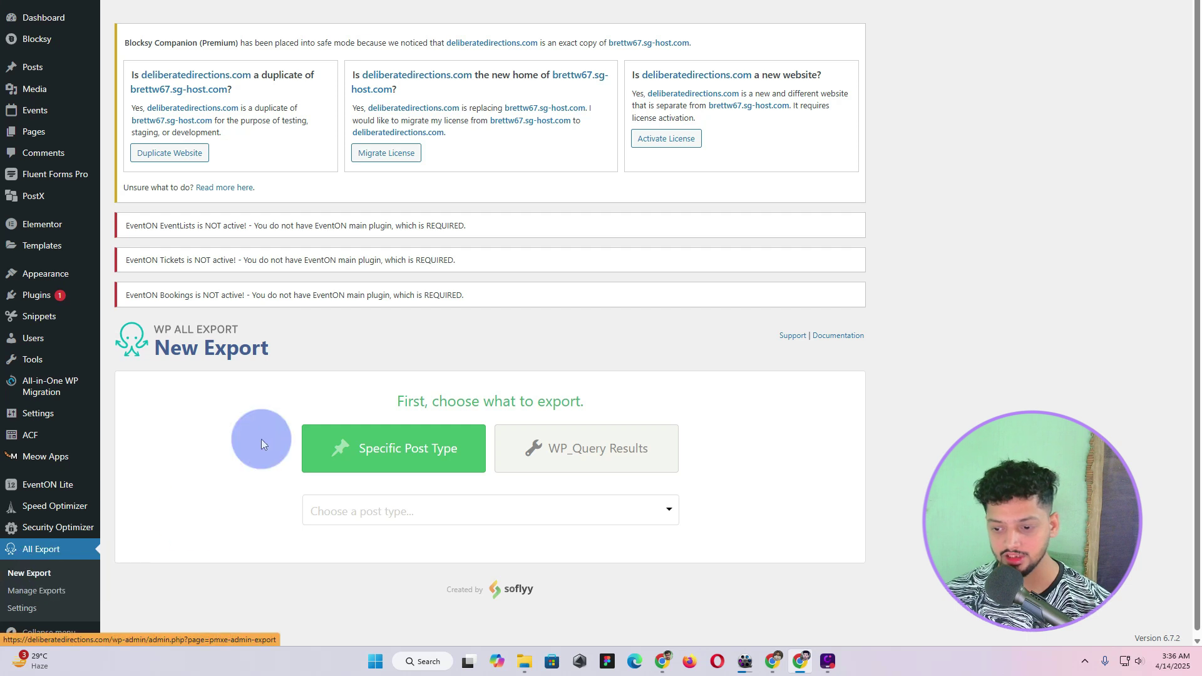
{"action": "scroll", "coordinate": [297, 383], "scroll_direction": "down", "scroll_amount": 1}
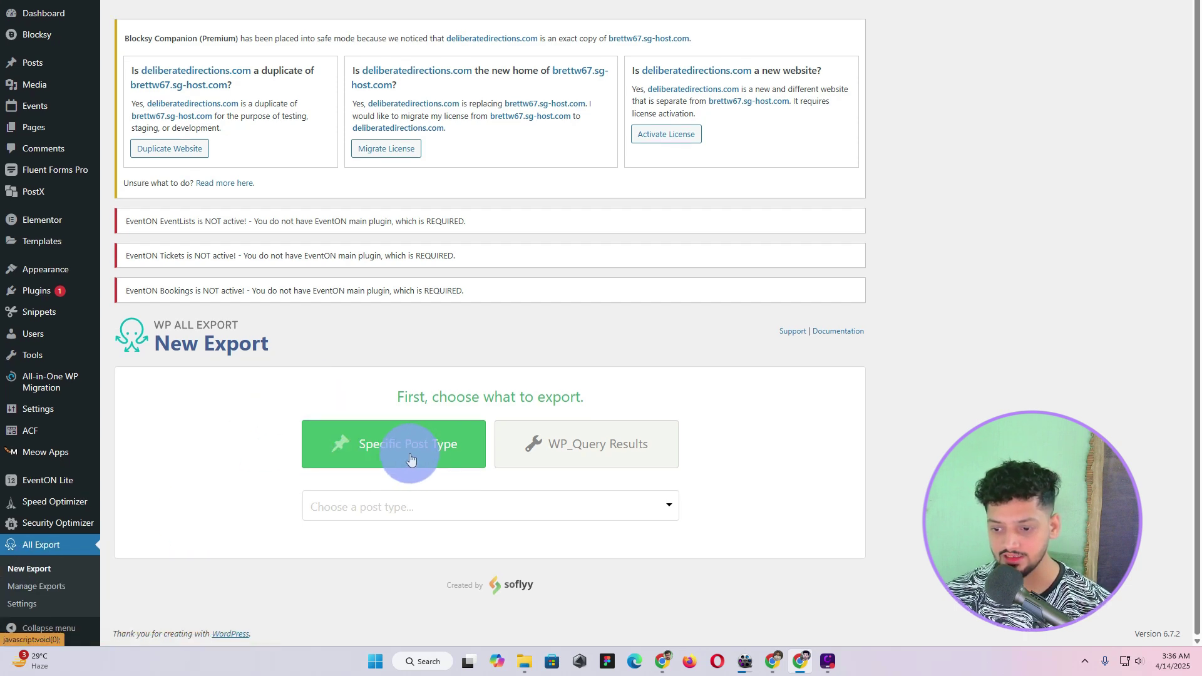
{"action": "left_click", "coordinate": [477, 514]}
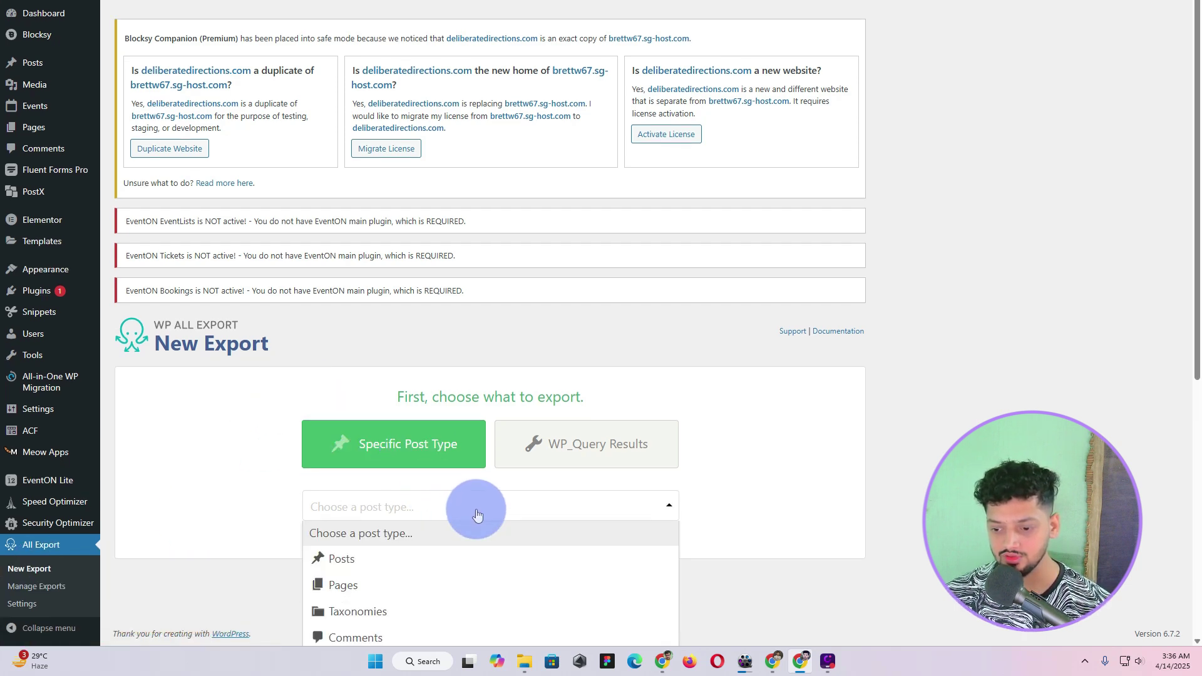
{"action": "left_click", "coordinate": [339, 560]}
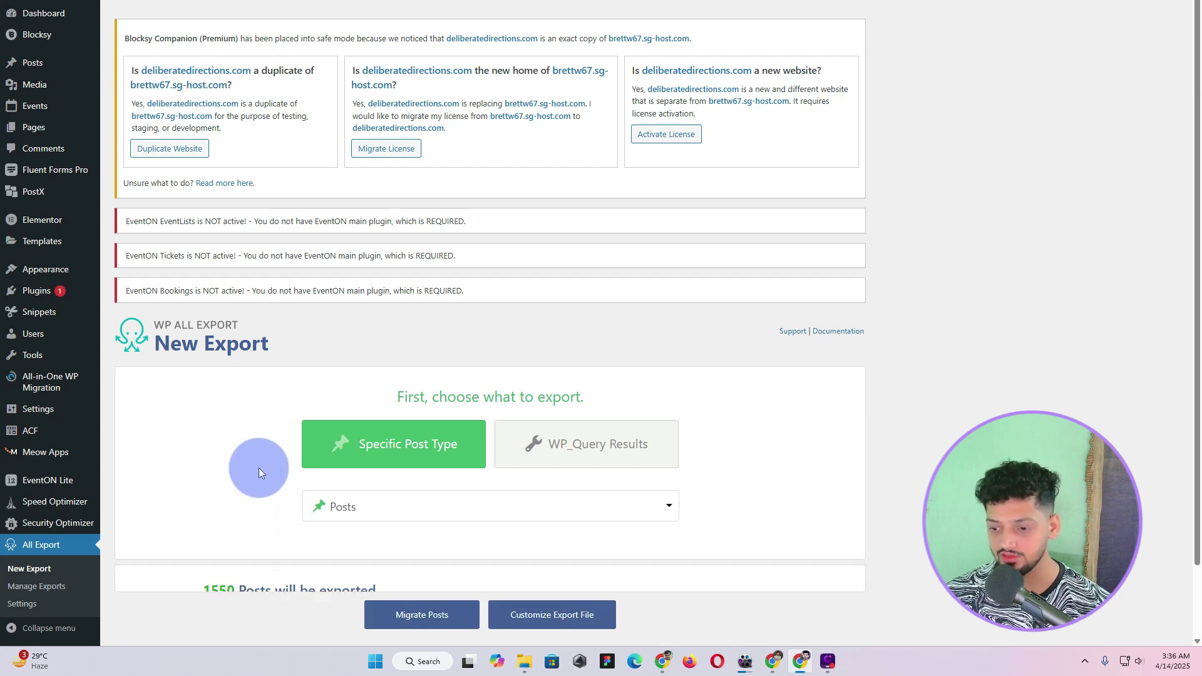
- Choose to migrate the posts and run the export with the default advanced options
{"action": "scroll", "coordinate": [259, 468], "scroll_direction": "down", "scroll_amount": 2}
{"action": "scroll", "coordinate": [257, 468], "scroll_direction": "down", "scroll_amount": 1}
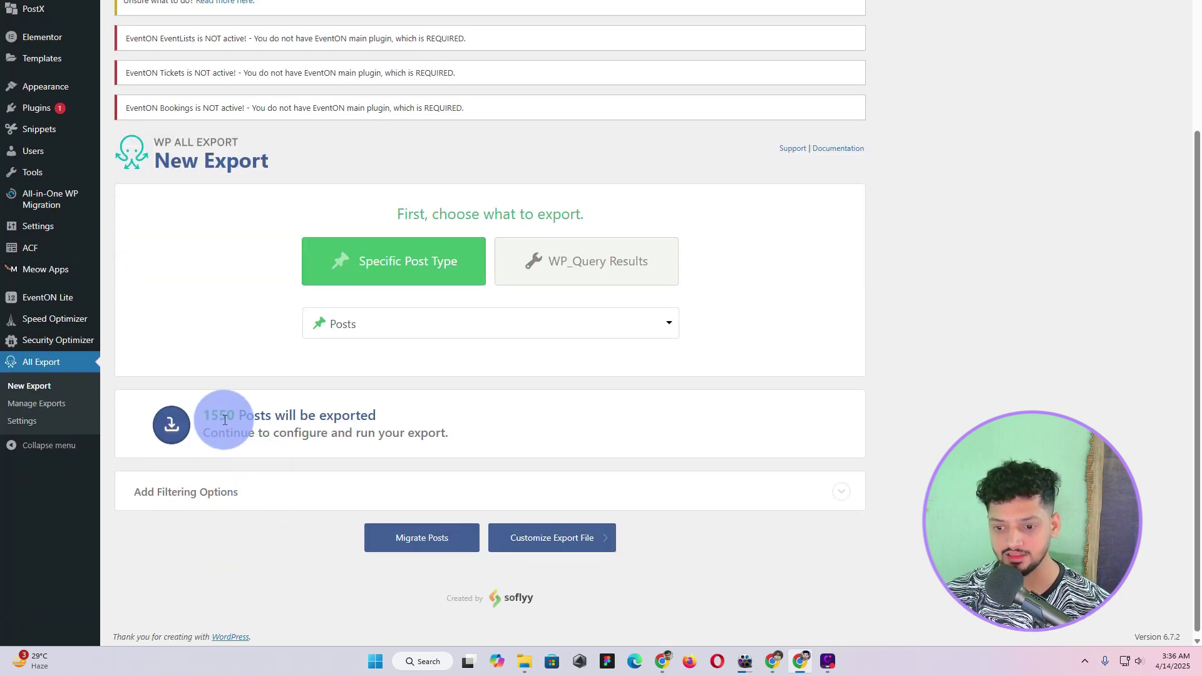
{"action": "left_click_drag", "start_coordinate": [202, 414], "coordinate": [235, 416]}
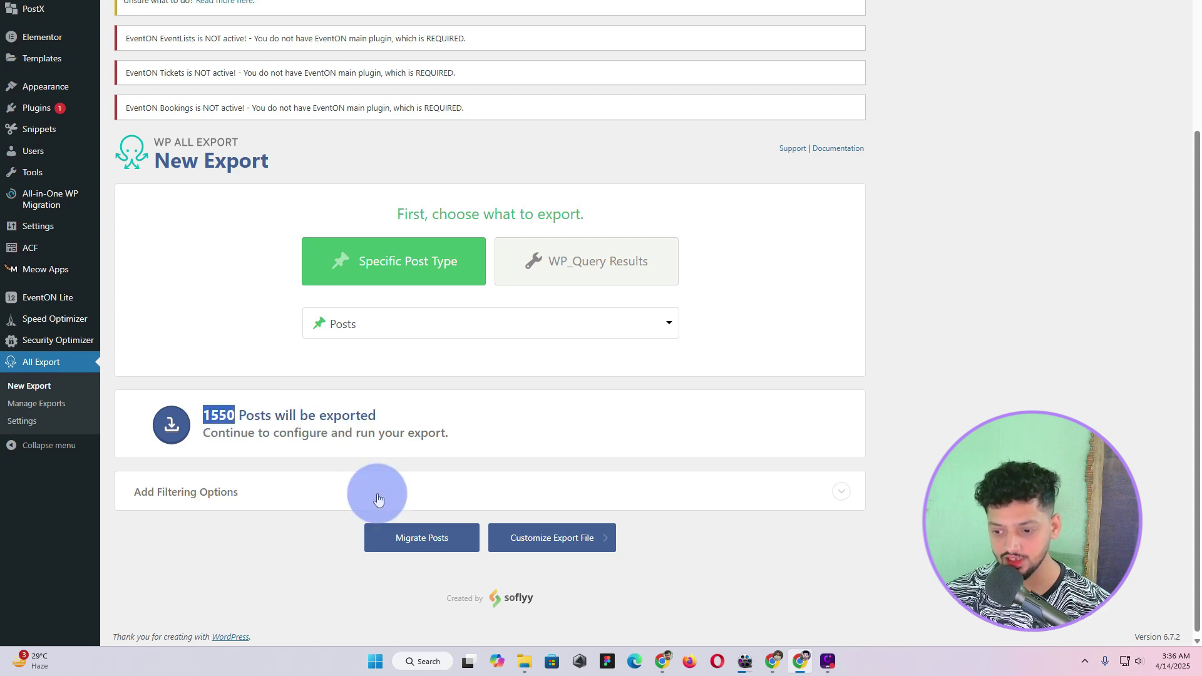
{"action": "left_click", "coordinate": [437, 551]}
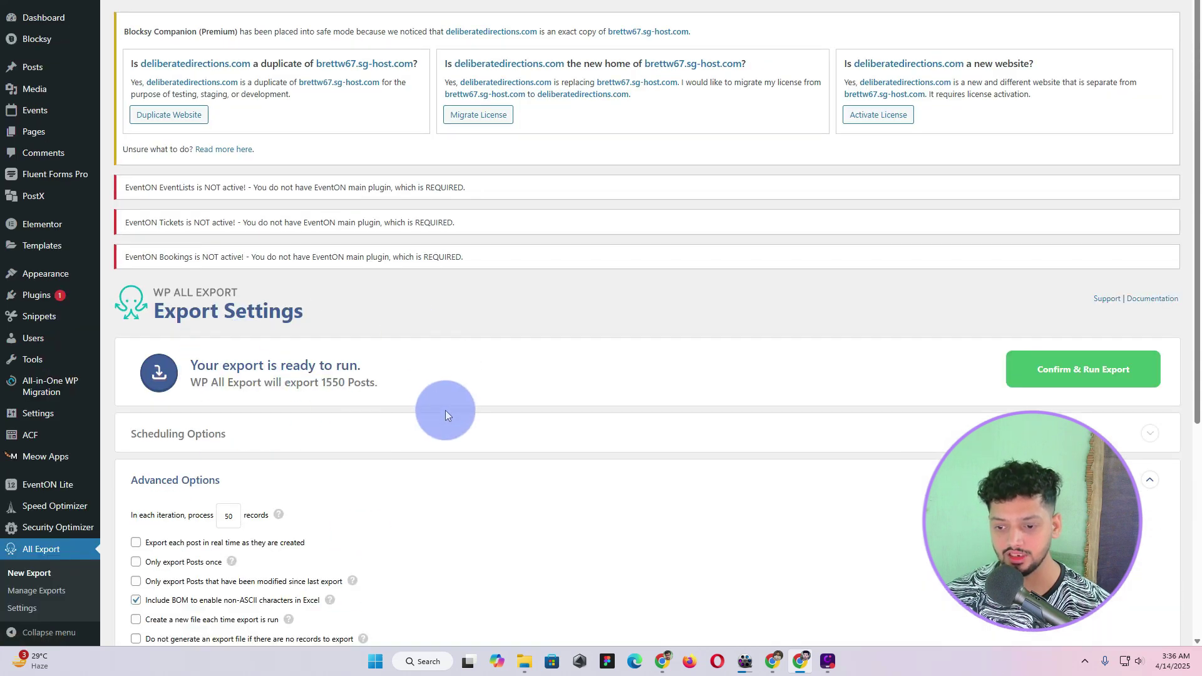
{"action": "scroll", "coordinate": [378, 299], "scroll_direction": "down", "scroll_amount": 4}
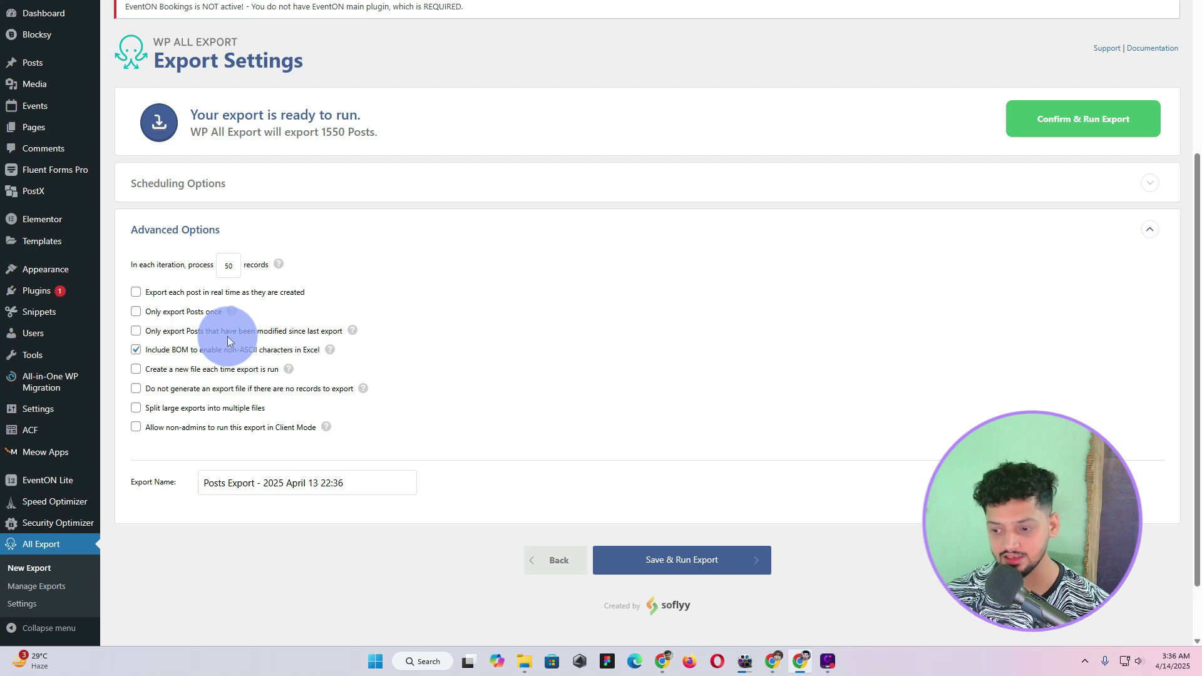
{"action": "scroll", "coordinate": [227, 337], "scroll_direction": "down", "scroll_amount": 1}
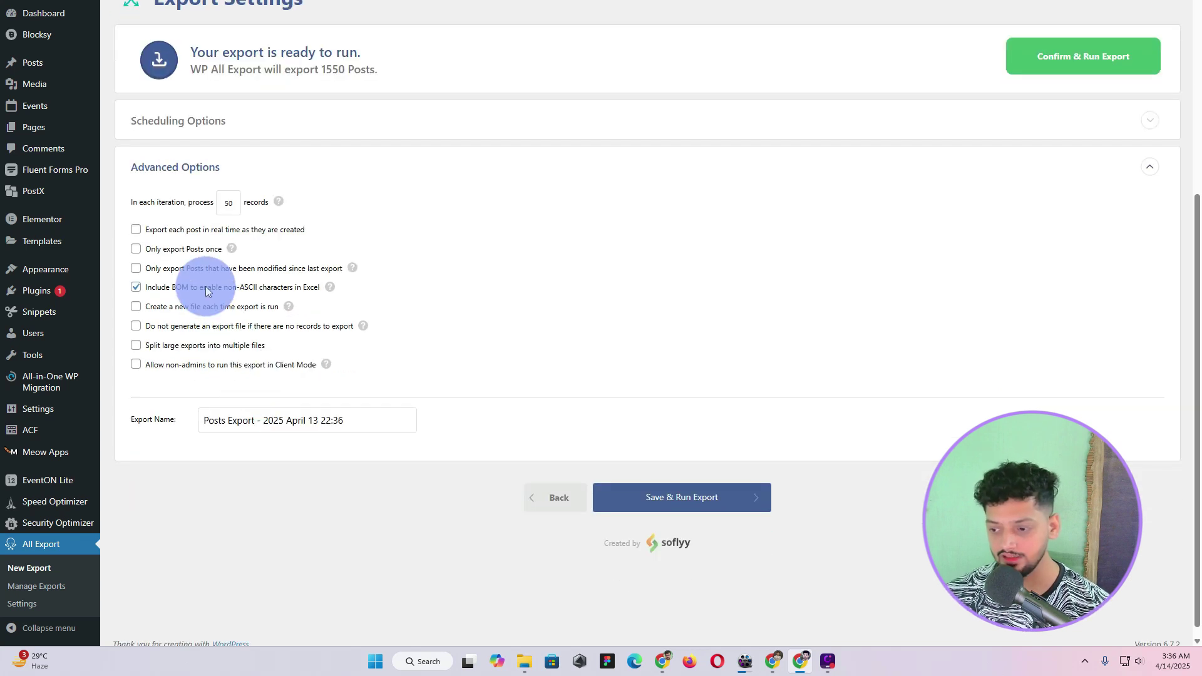
{"action": "left_click", "coordinate": [704, 504]}
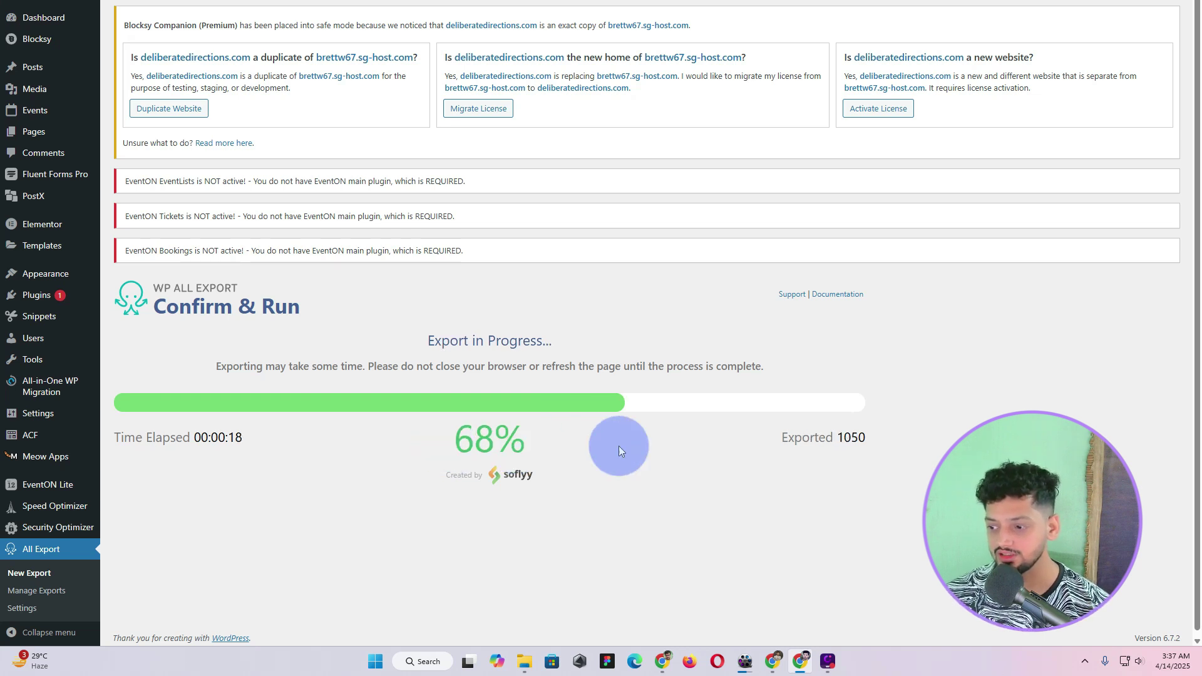
- Download the completed posts export as a Bundle
{"action": "mouse_move", "coordinate": [866, 435]}
{"action": "left_mouse_down"}
{"action": "mouse_move", "coordinate": [849, 438]}
{"action": "mouse_move", "coordinate": [865, 437]}
{"action": "left_mouse_up"}
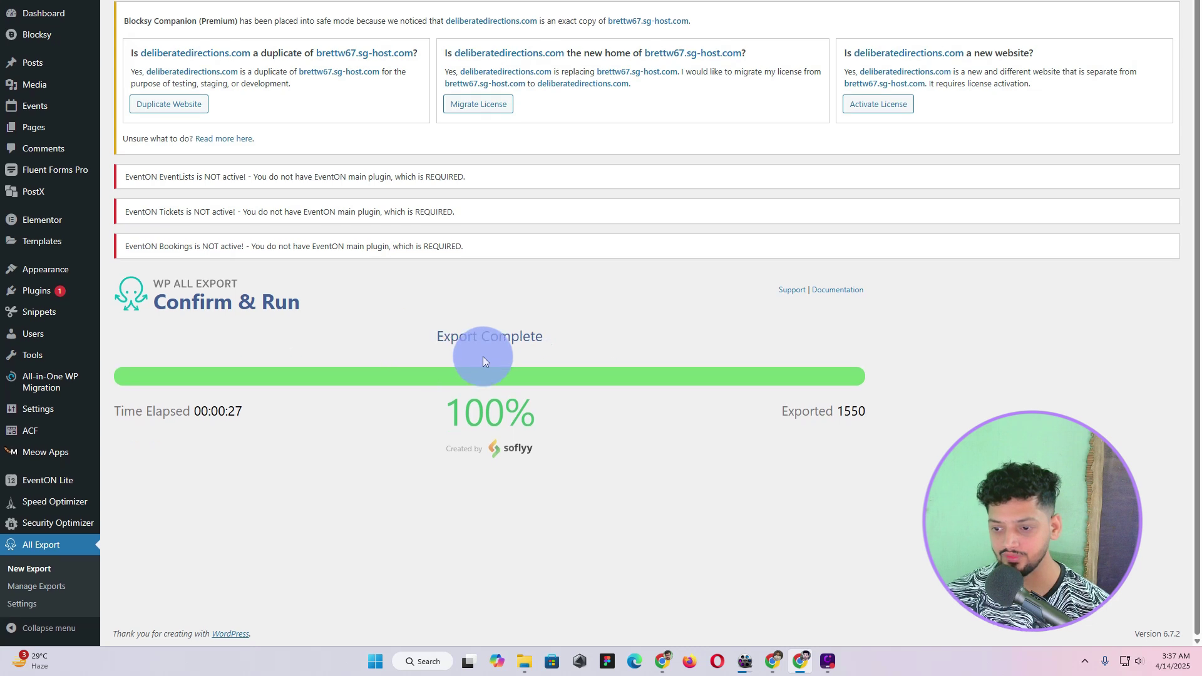
{"action": "scroll", "coordinate": [376, 418], "scroll_direction": "down", "scroll_amount": 3}
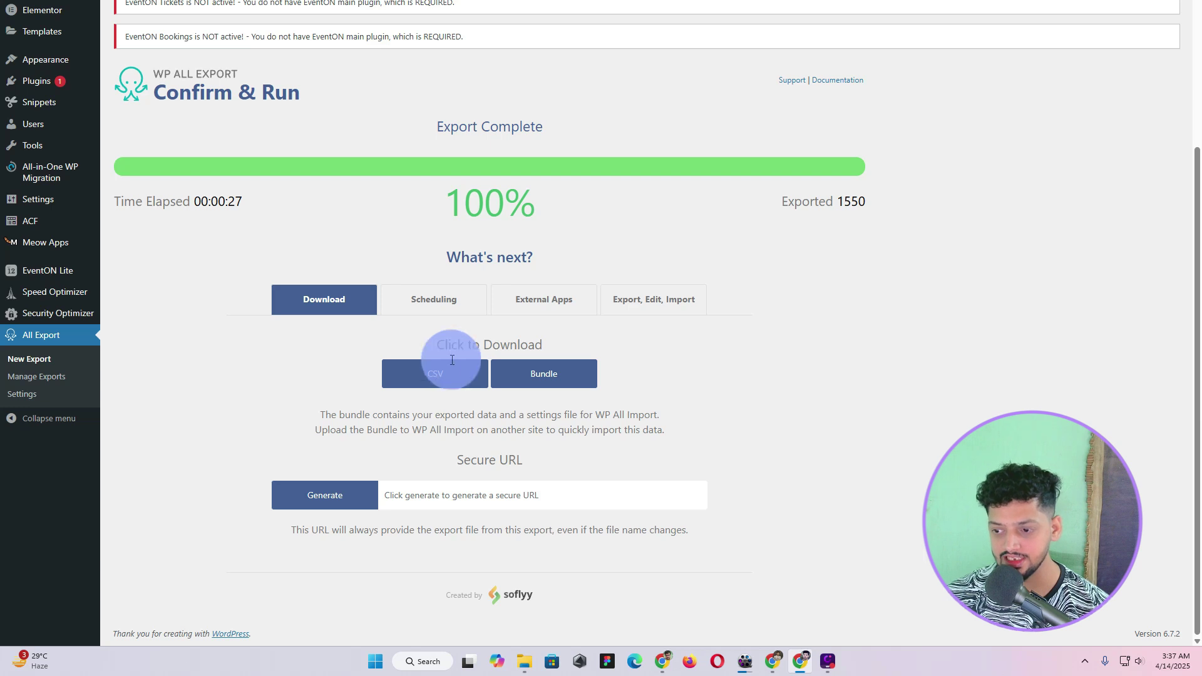
{"action": "left_click", "coordinate": [553, 385]}
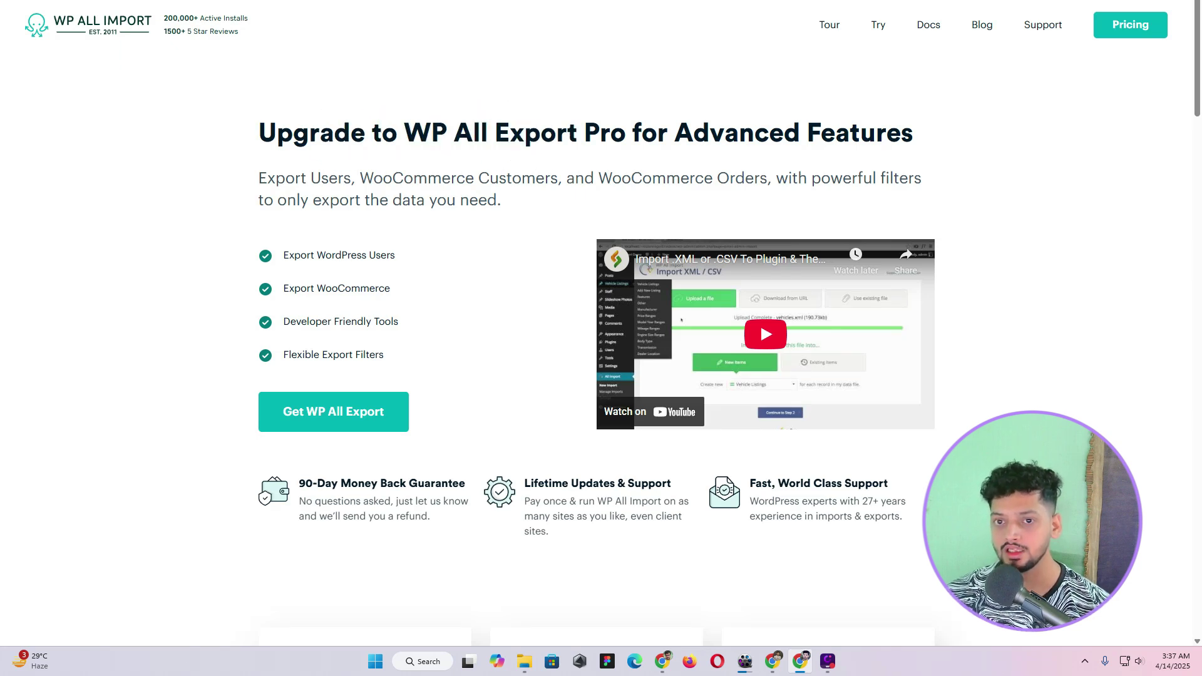
- Close the WP All Export Pro page, open the downloaded posts export spreadsheet to inspect its contents, and close it
{"action": "key", "text": "ctrl+w"}
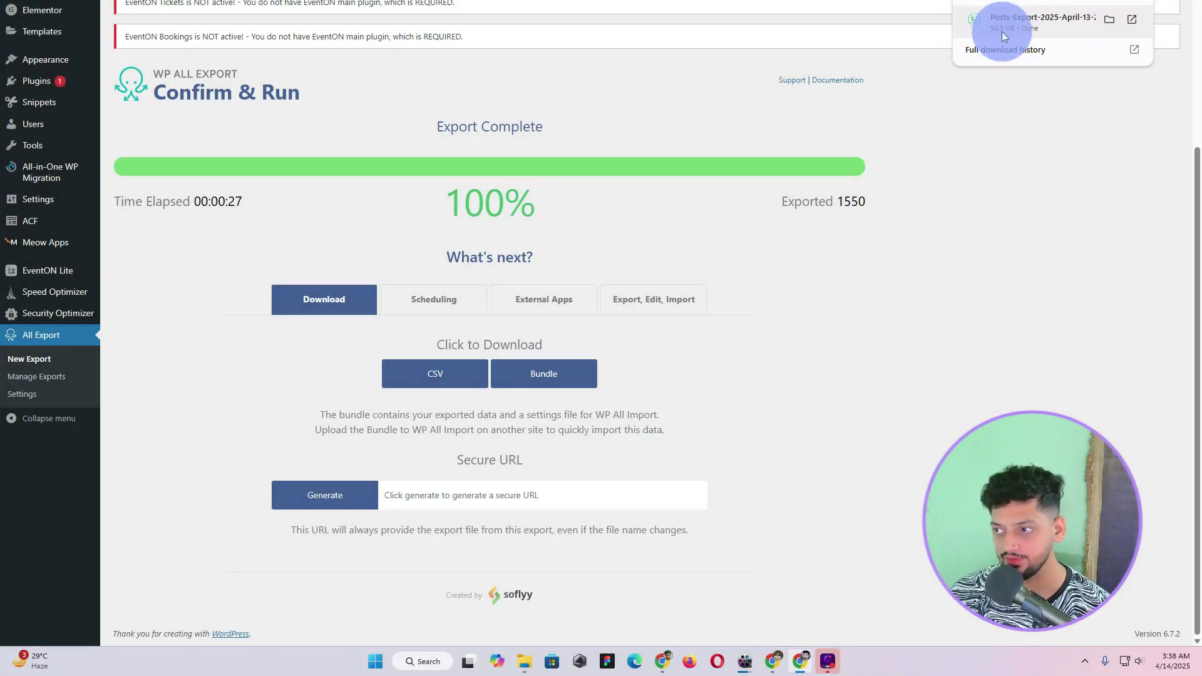
{"action": "left_click", "coordinate": [1002, 32]}
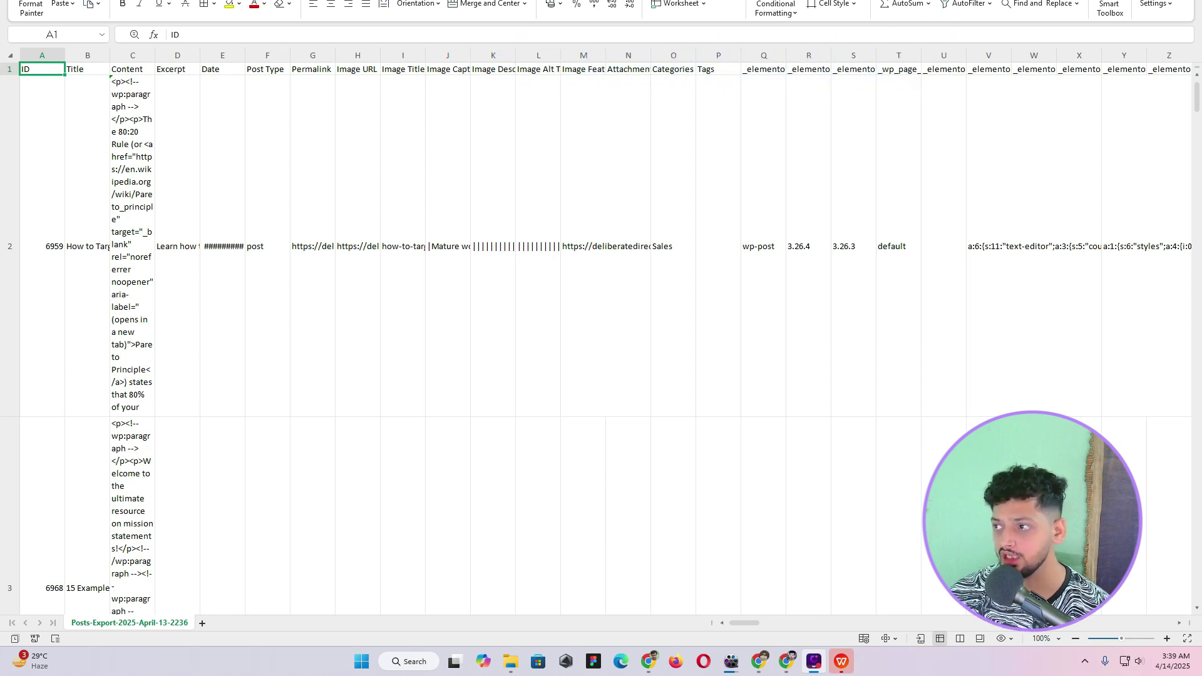
{"action": "key", "text": "alt+F4"}
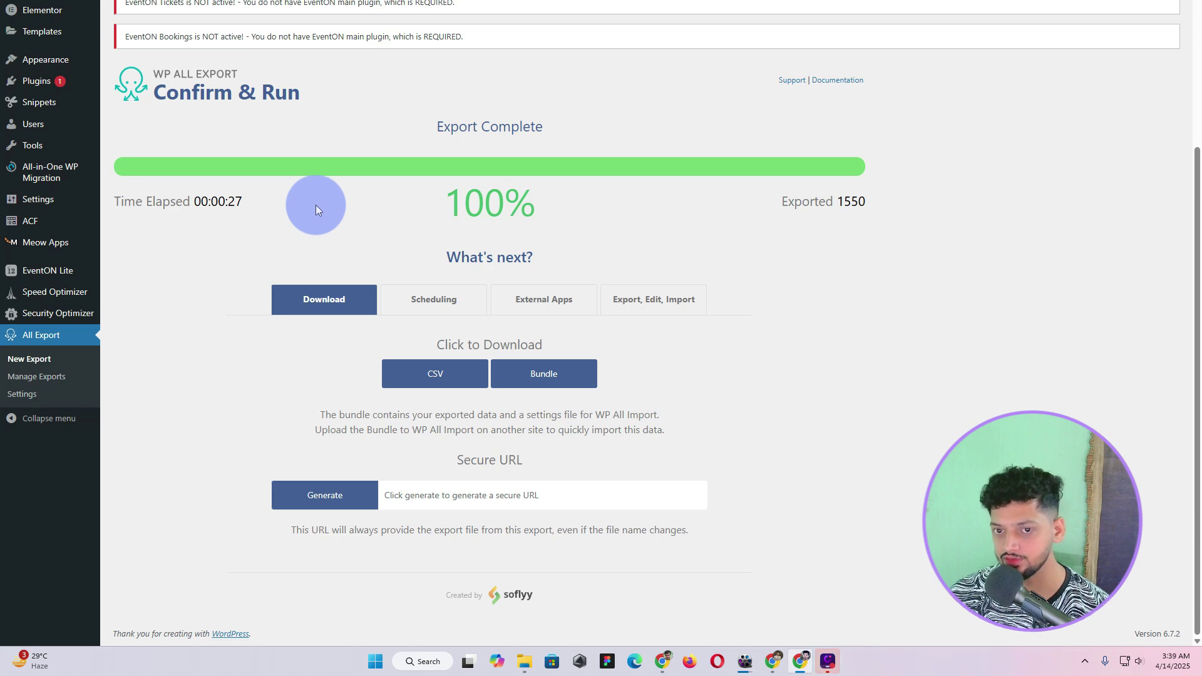
{"action": "scroll", "coordinate": [259, 293], "scroll_direction": "up", "scroll_amount": 3}
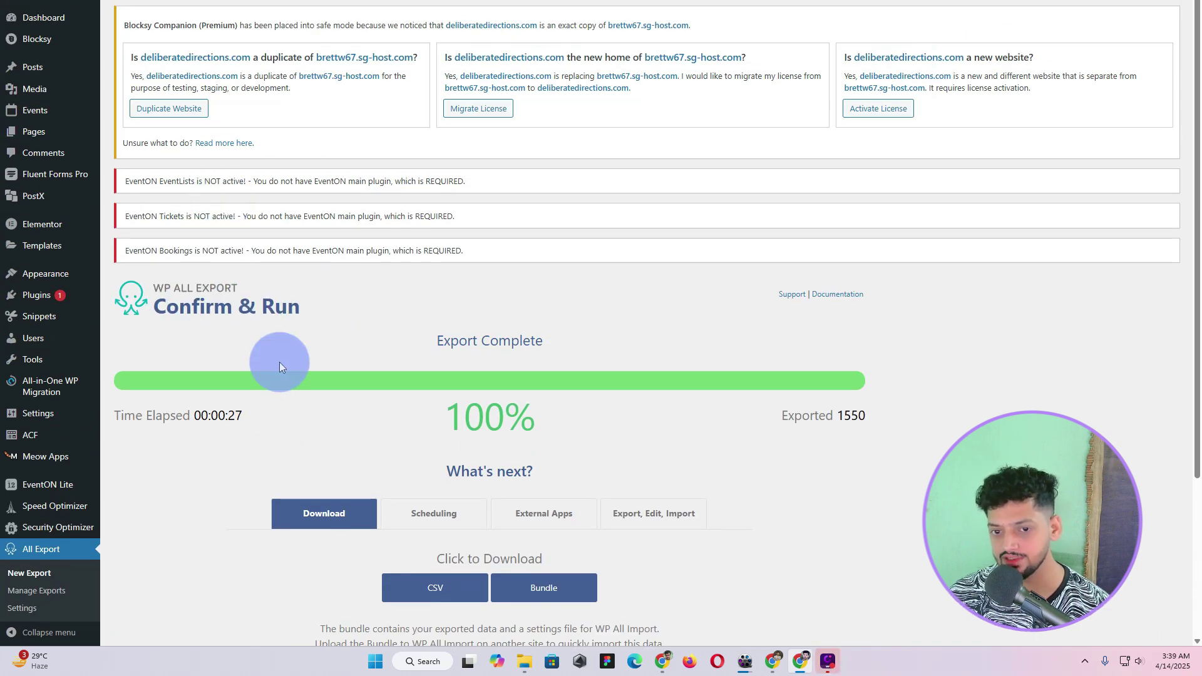
{"action": "scroll", "coordinate": [276, 362], "scroll_direction": "down", "scroll_amount": 2}
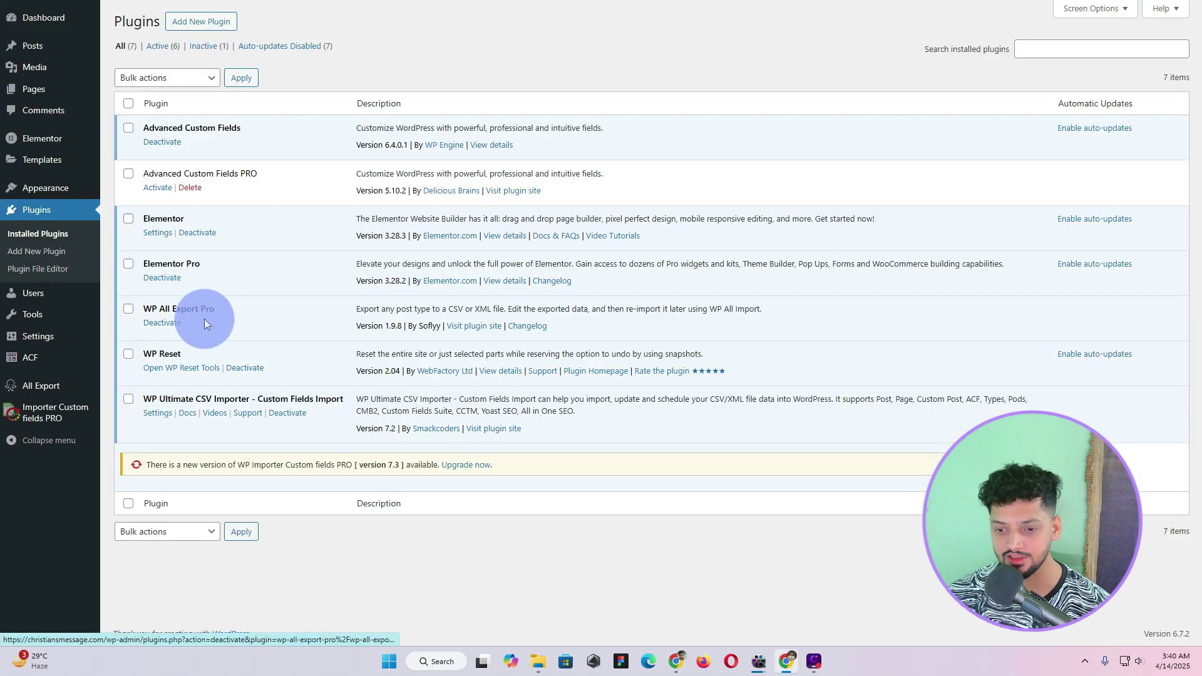
- Deactivate the WP All Export Pro plugin on the christiansmessage.com site and delete it
{"action": "left_click_drag", "start_coordinate": [216, 309], "coordinate": [140, 310]}
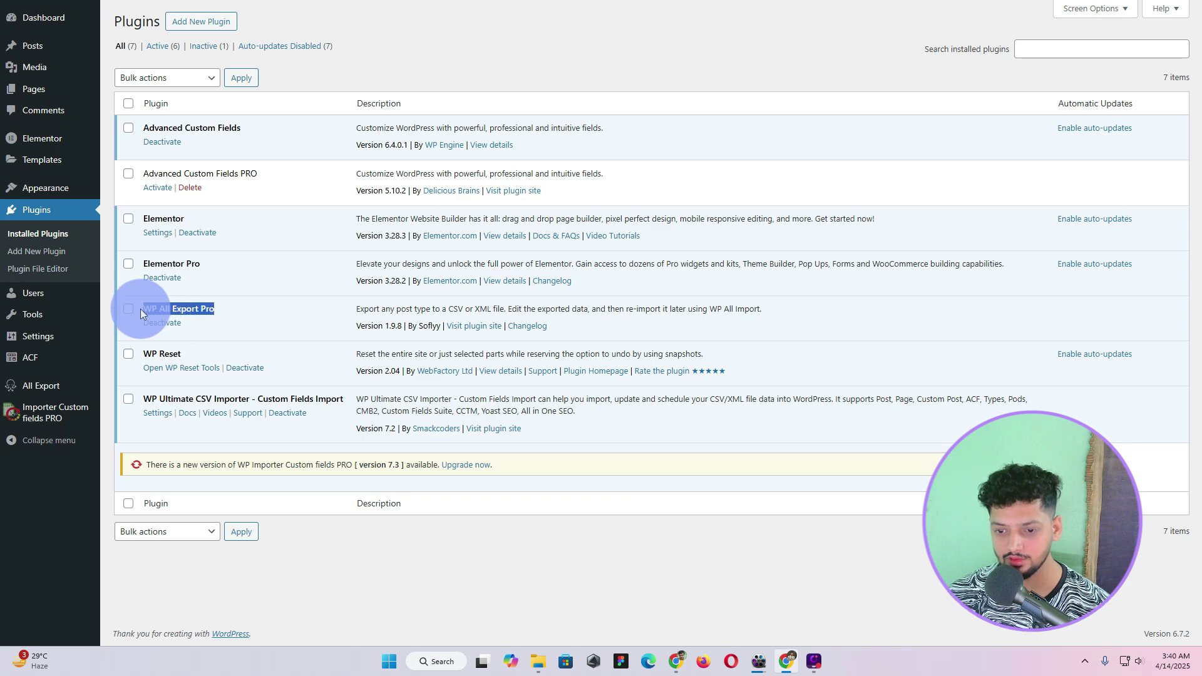
{"action": "left_click", "coordinate": [161, 322]}
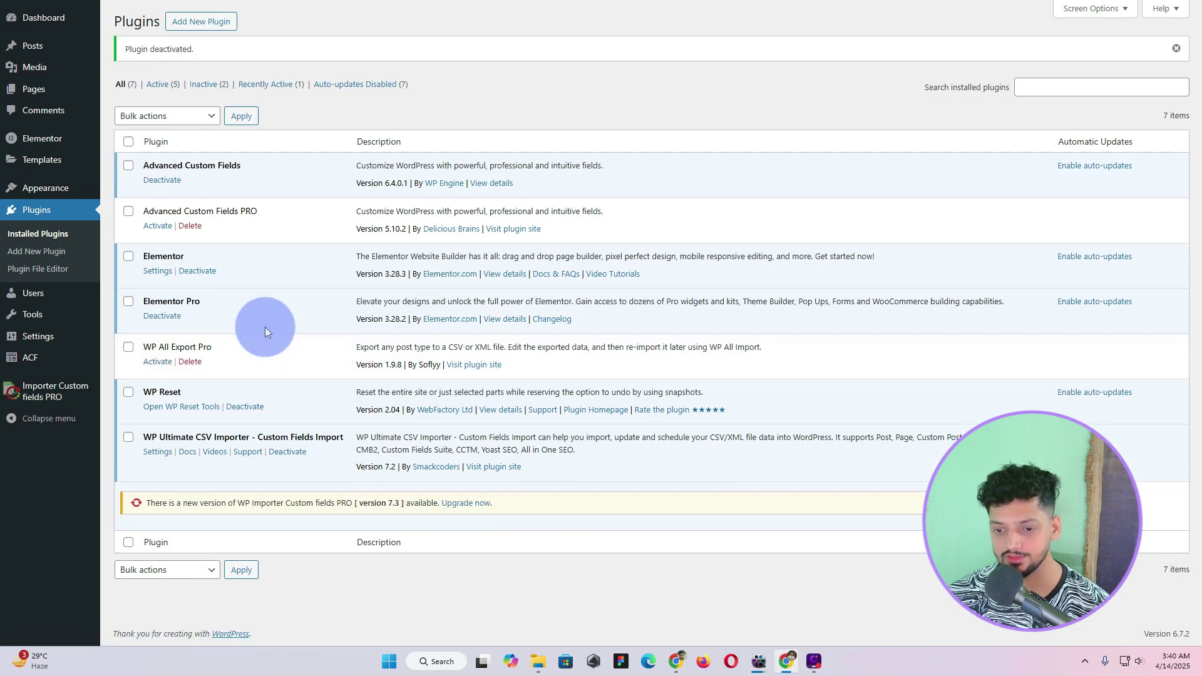
{"action": "left_click", "coordinate": [189, 361]}
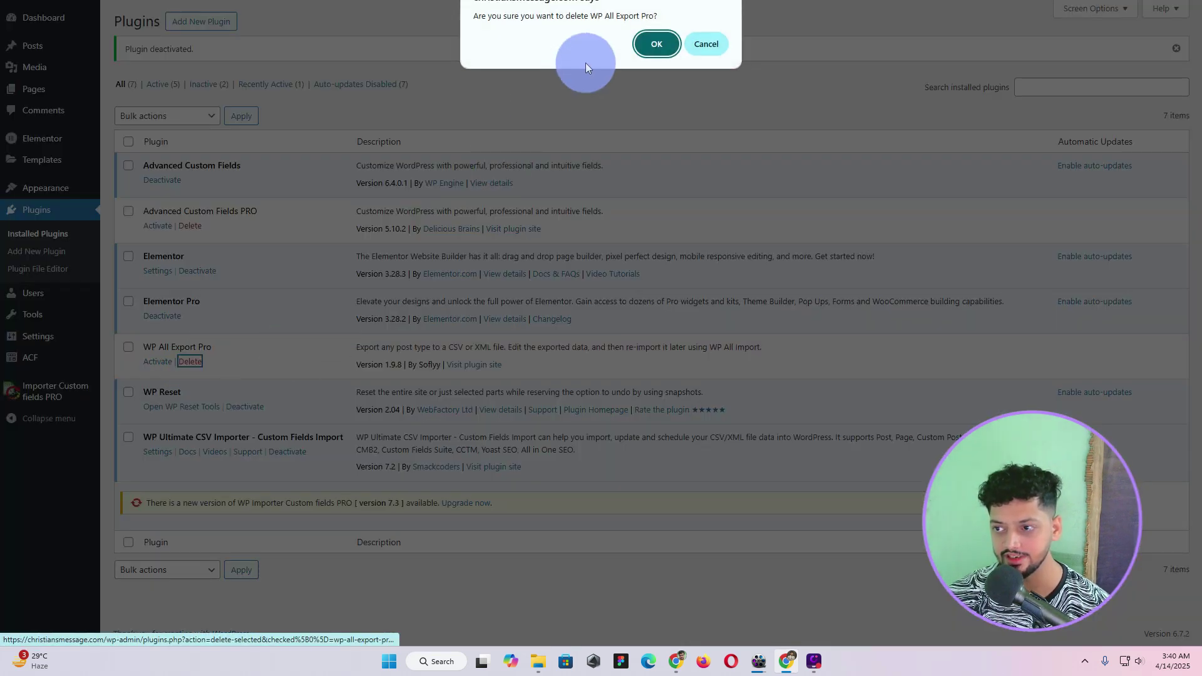
{"action": "left_click", "coordinate": [653, 43]}
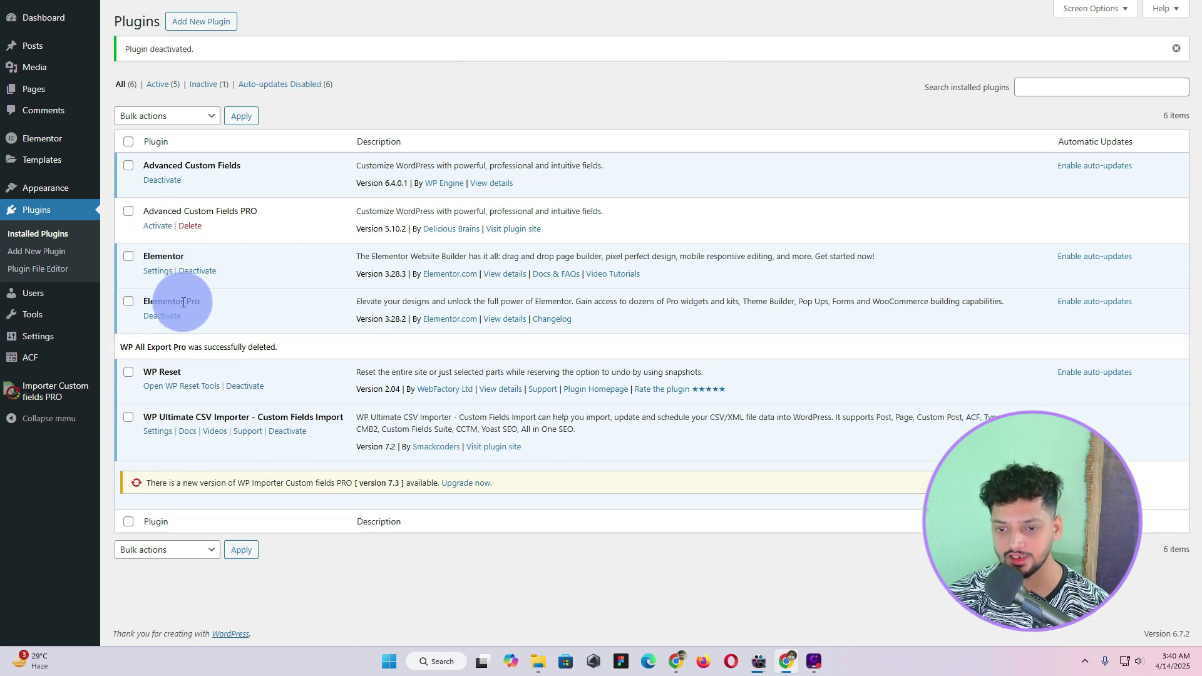
- Select all field groups in the Advanced Custom Fields export tools and export them as JSON
{"action": "left_click_drag", "start_coordinate": [246, 170], "coordinate": [145, 169]}
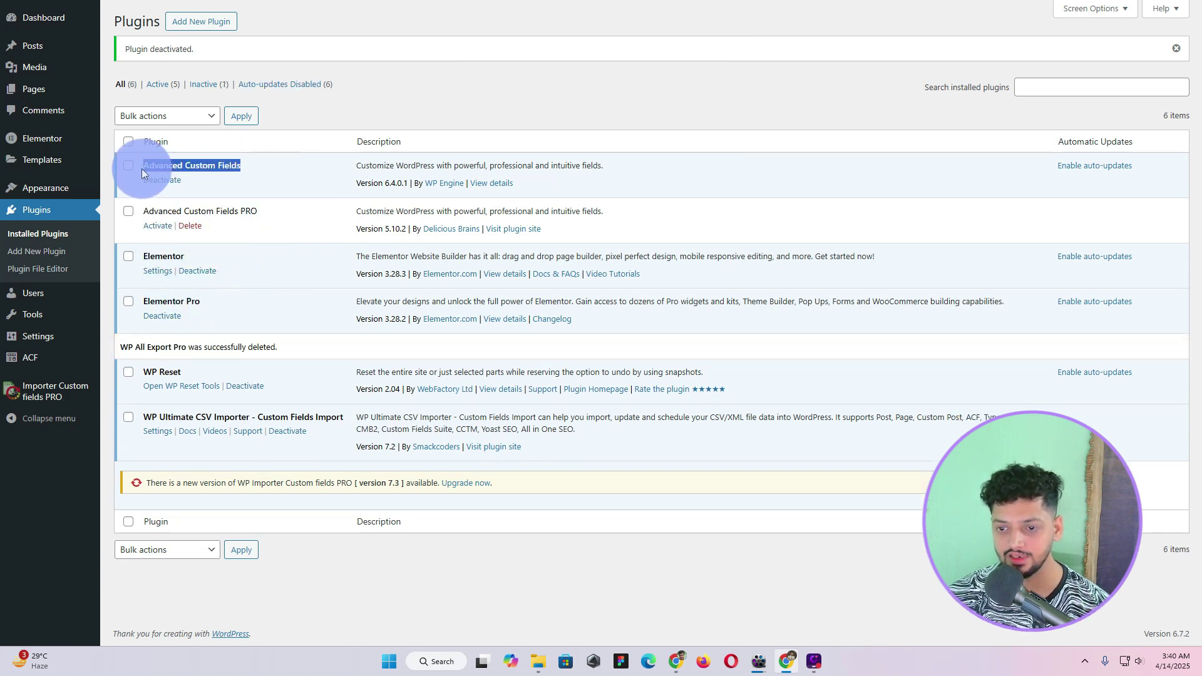
{"action": "left_click", "coordinate": [275, 172]}
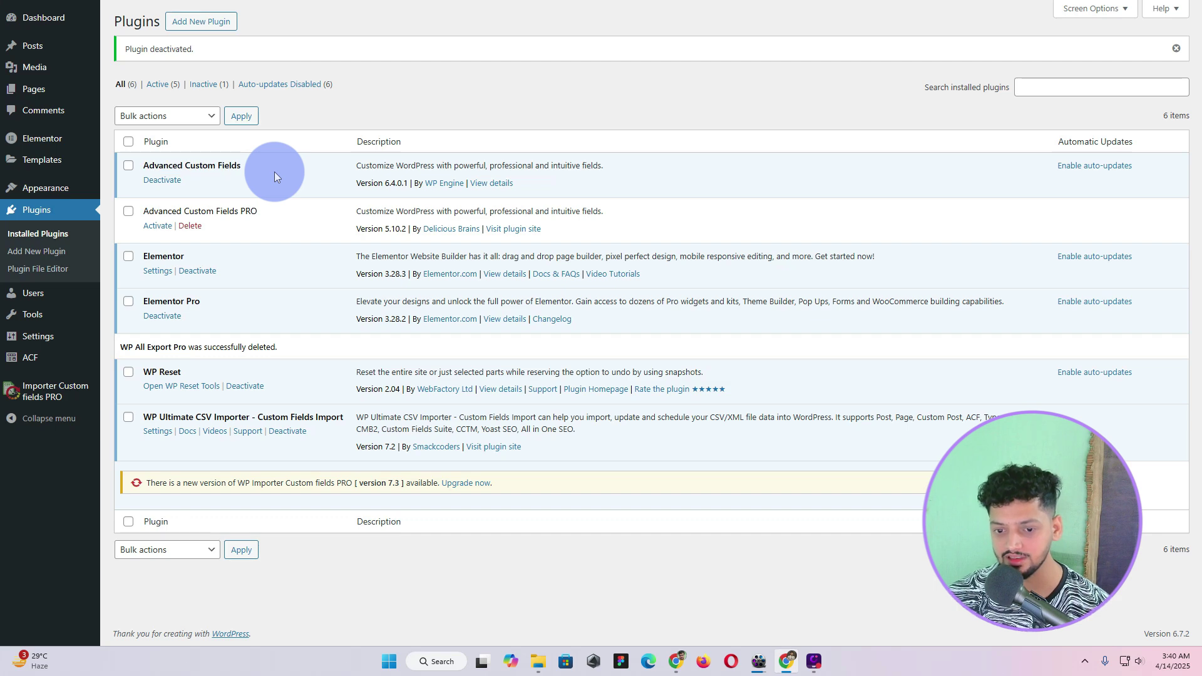
{"action": "mouse_move", "coordinate": [62, 357]}
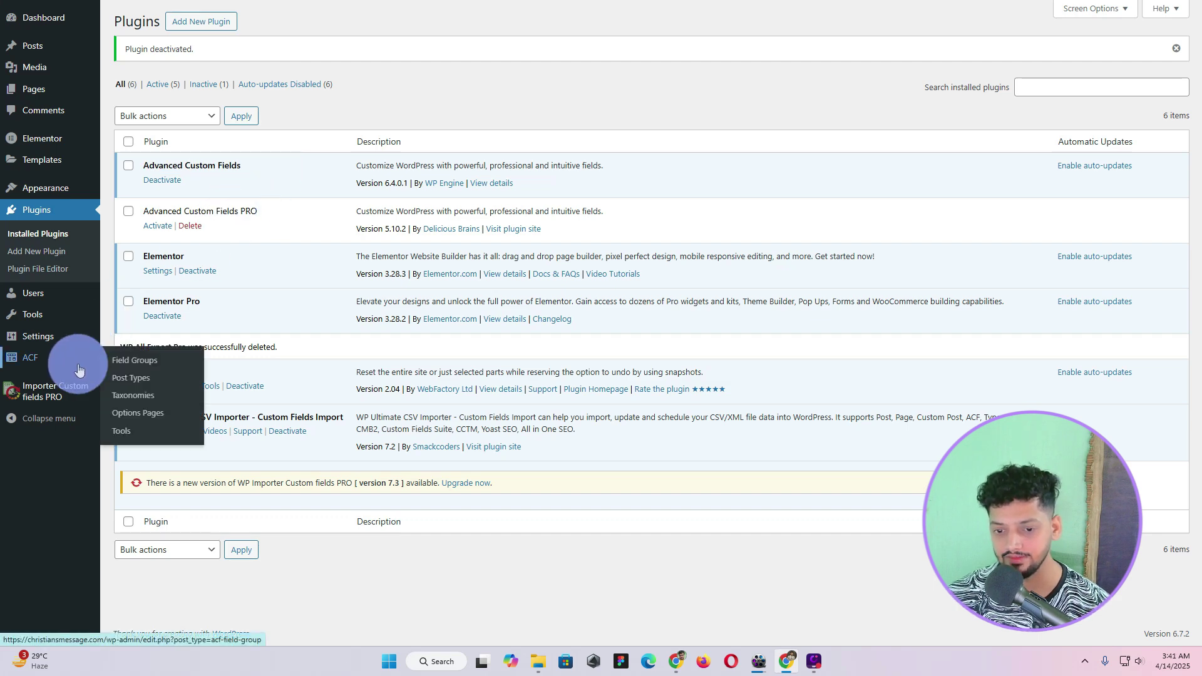
{"action": "left_click", "coordinate": [123, 429]}
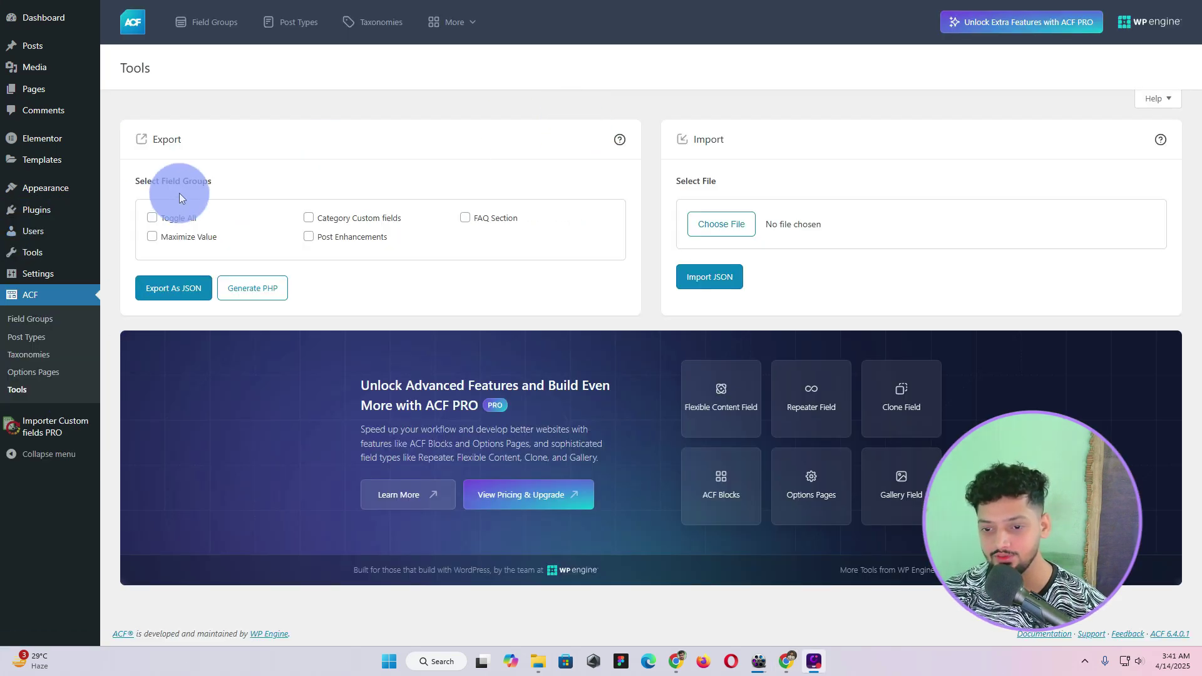
{"action": "left_click", "coordinate": [175, 219]}
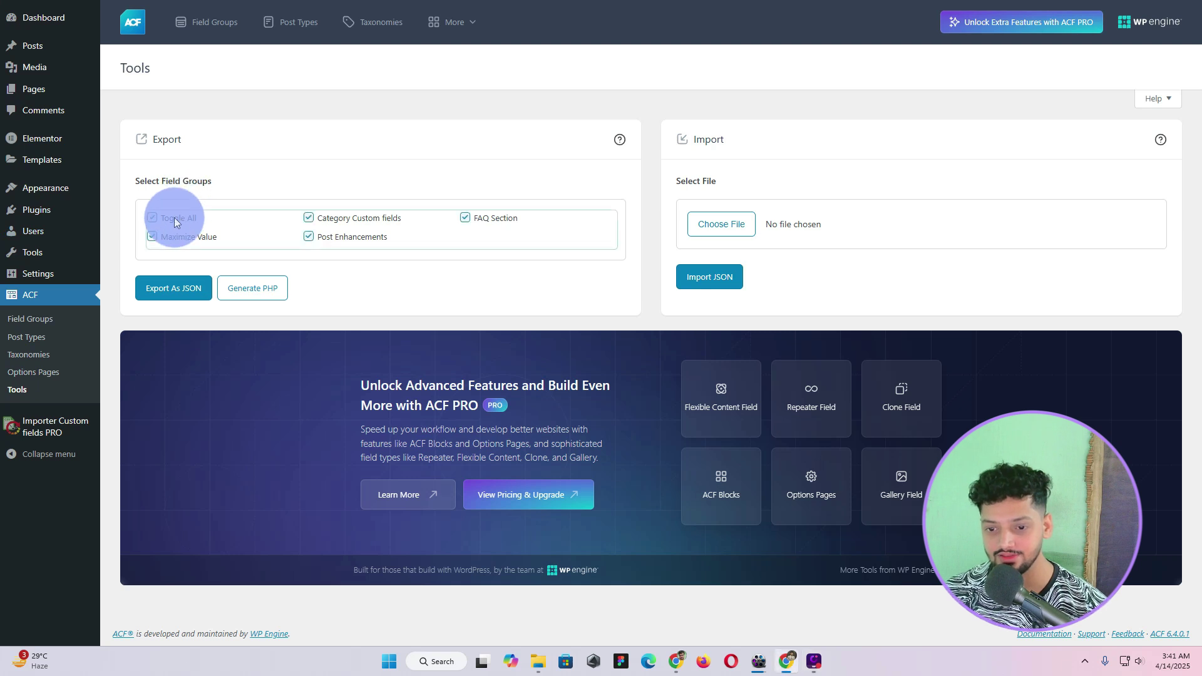
{"action": "left_click", "coordinate": [174, 290]}
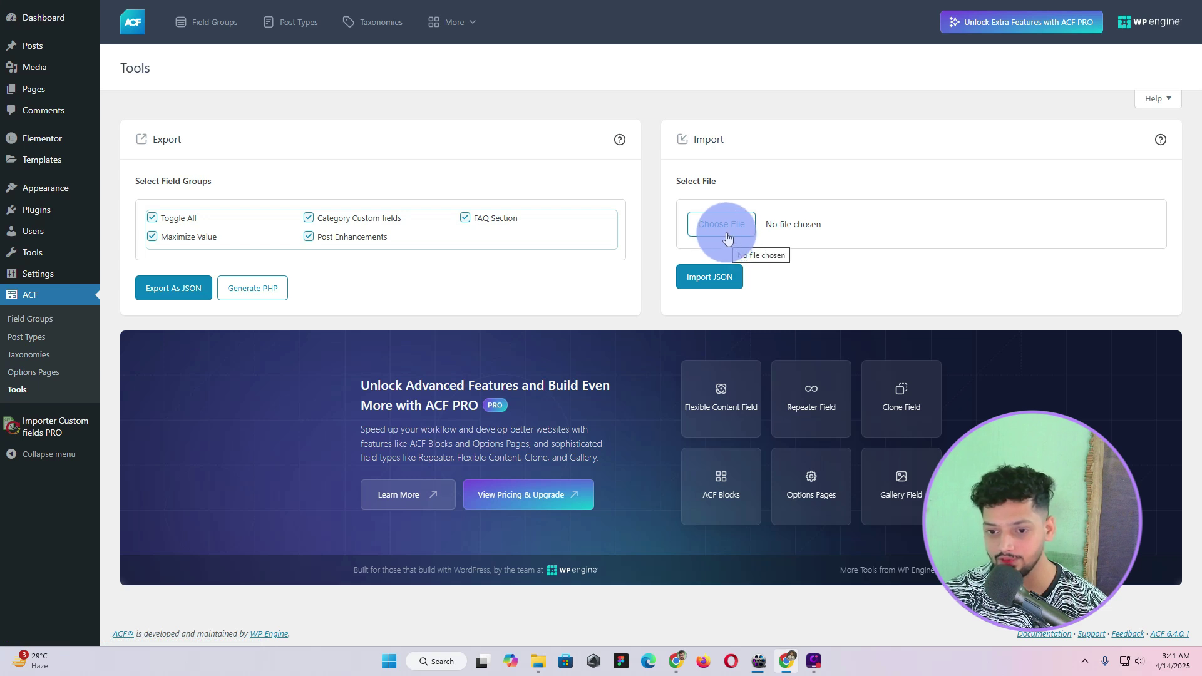
- Leave the ACF export tools and open the list of field groups
{"action": "mouse_move", "coordinate": [51, 47]}
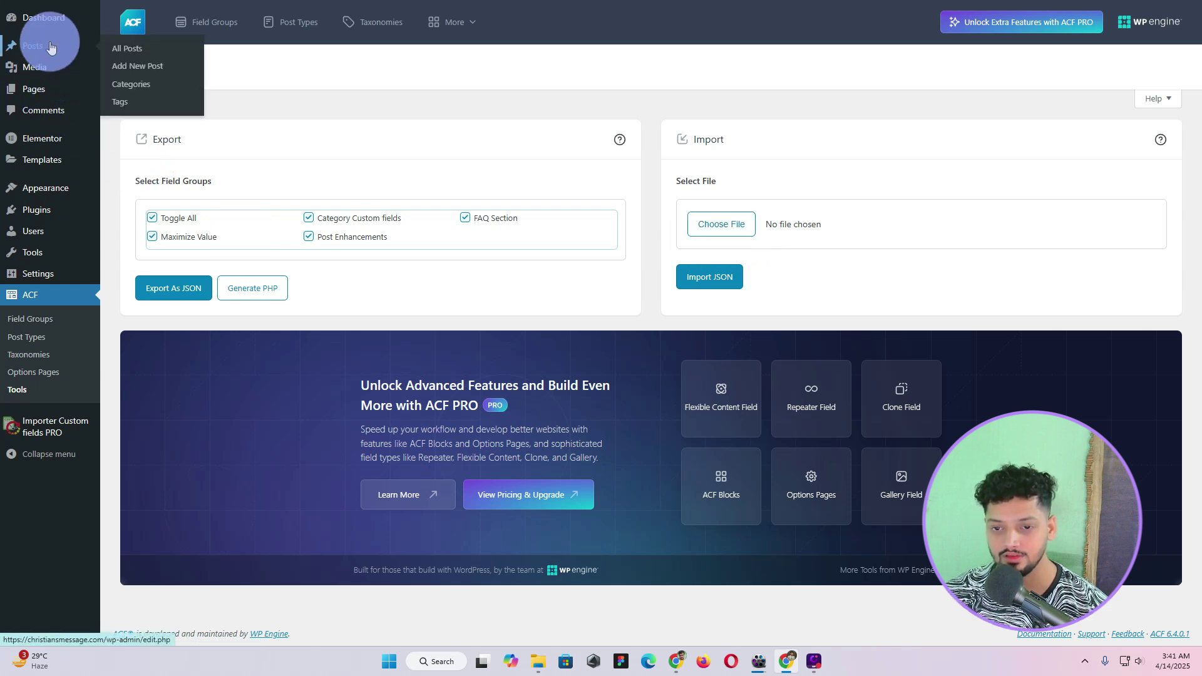
{"action": "left_click", "coordinate": [31, 320]}
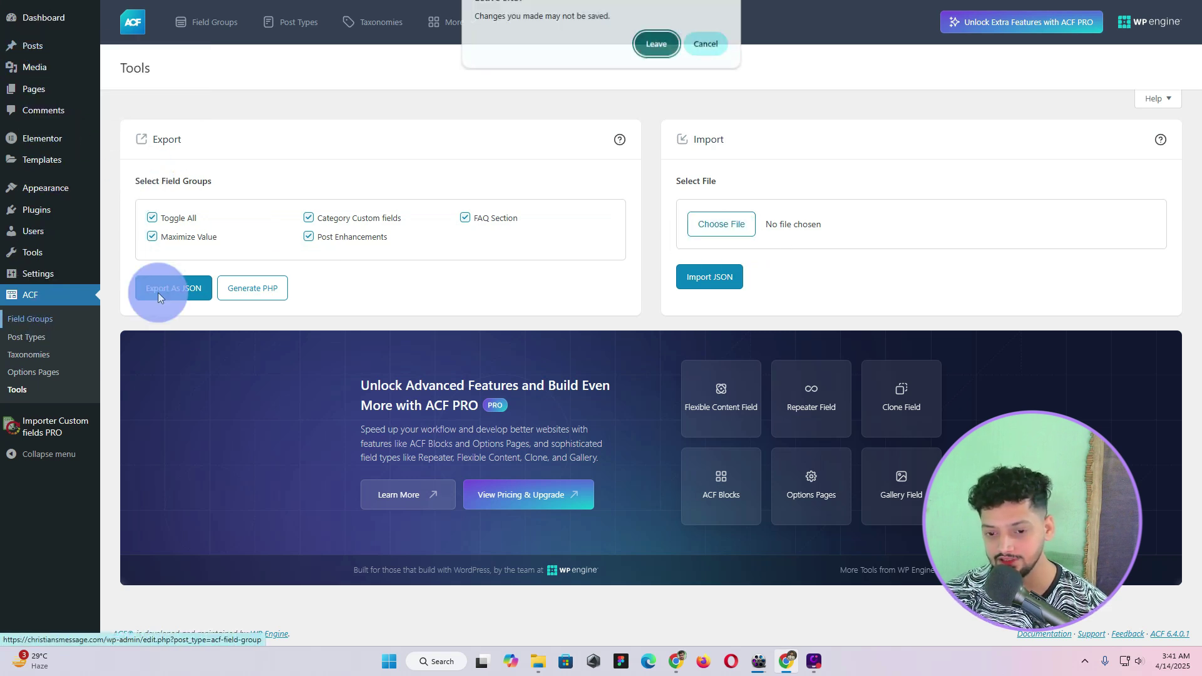
{"action": "left_click", "coordinate": [655, 46]}
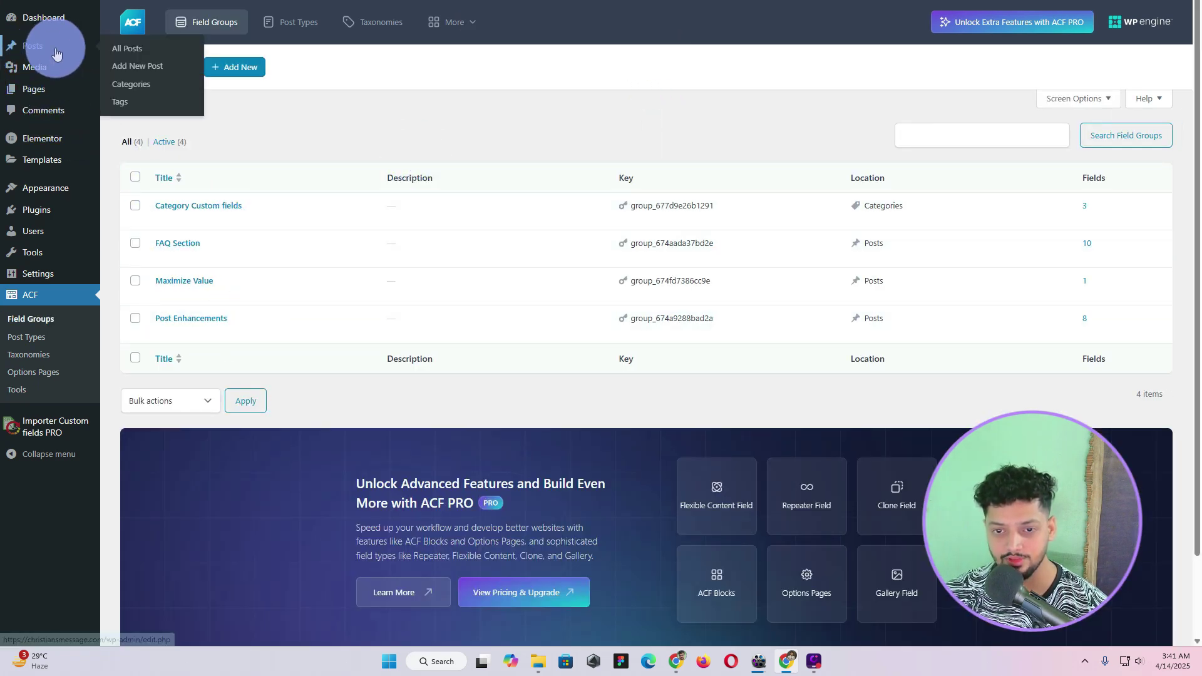
- Search the plugin directory for "WP Ultimate CSV Importer" and examine the Import Export Suite for CSV and XML Datafeed entry
{"action": "left_click", "coordinate": [75, 220]}
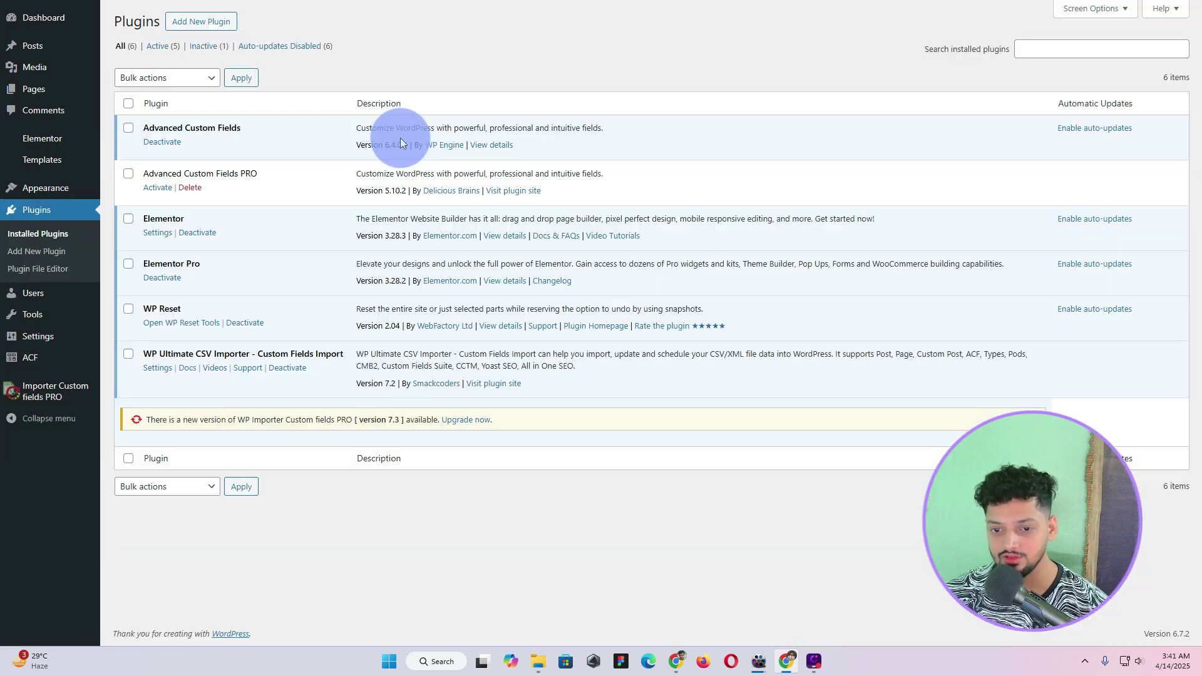
{"action": "left_click", "coordinate": [201, 21]}
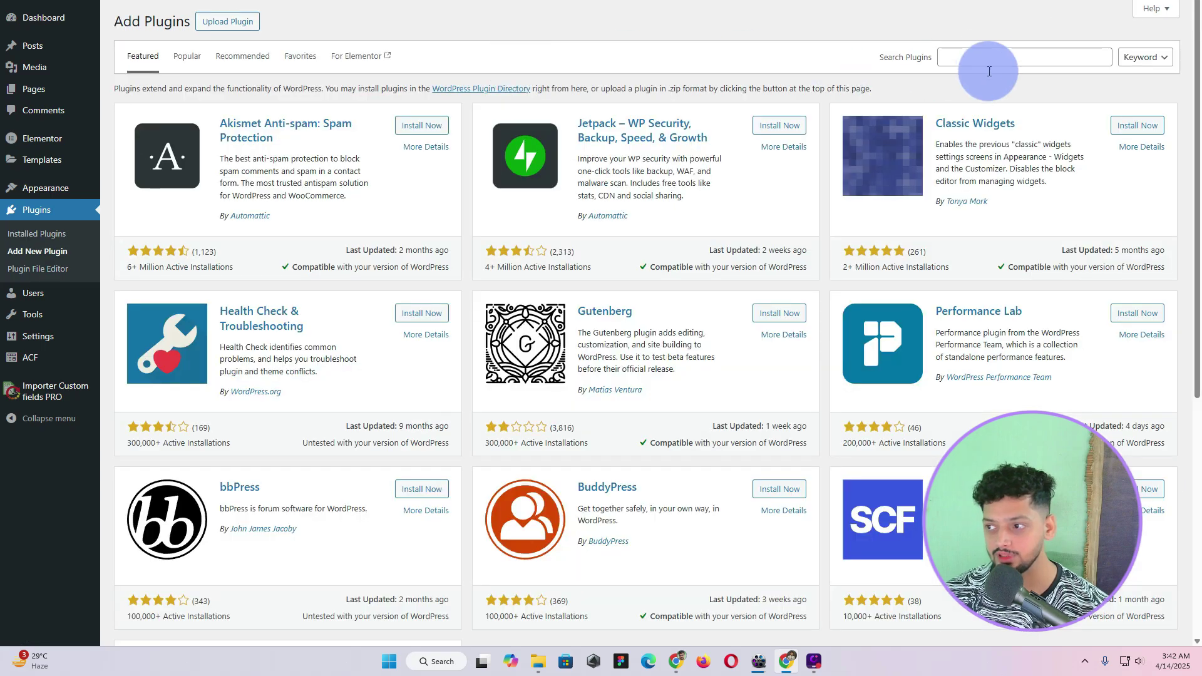
{"action": "left_click", "coordinate": [992, 53]}
{"action": "type", "text": "WP Ultimate CSV Importer"}
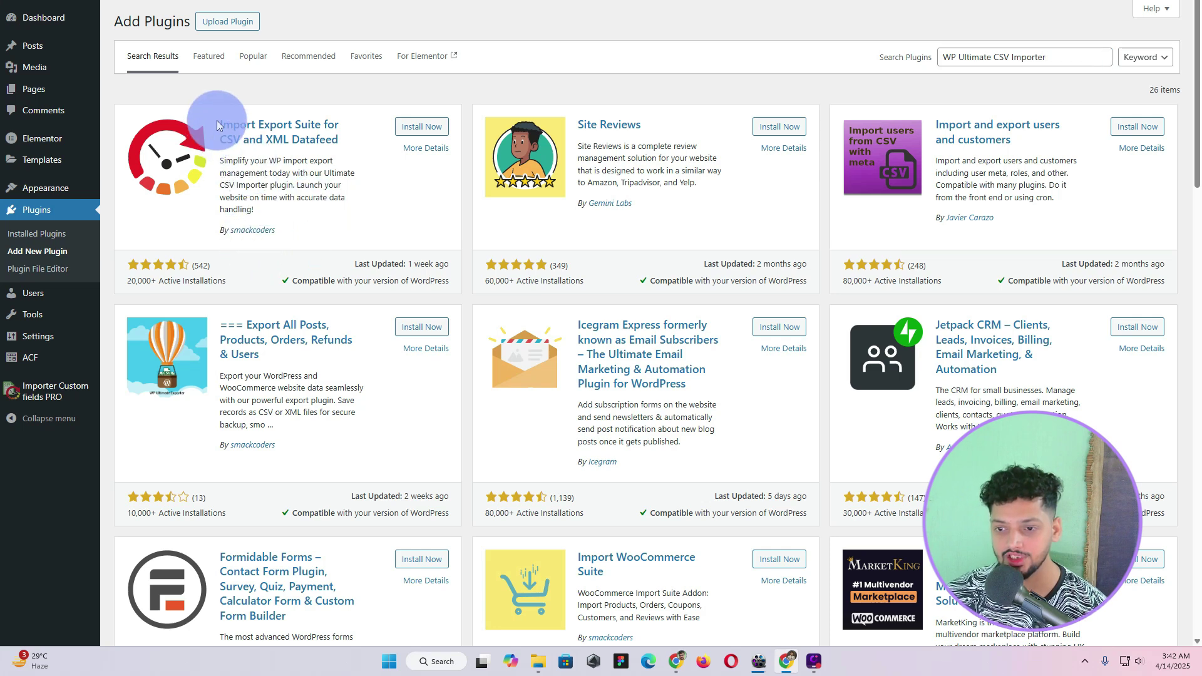
{"action": "left_click_drag", "start_coordinate": [217, 122], "coordinate": [358, 145]}
{"action": "left_click", "coordinate": [322, 243]}
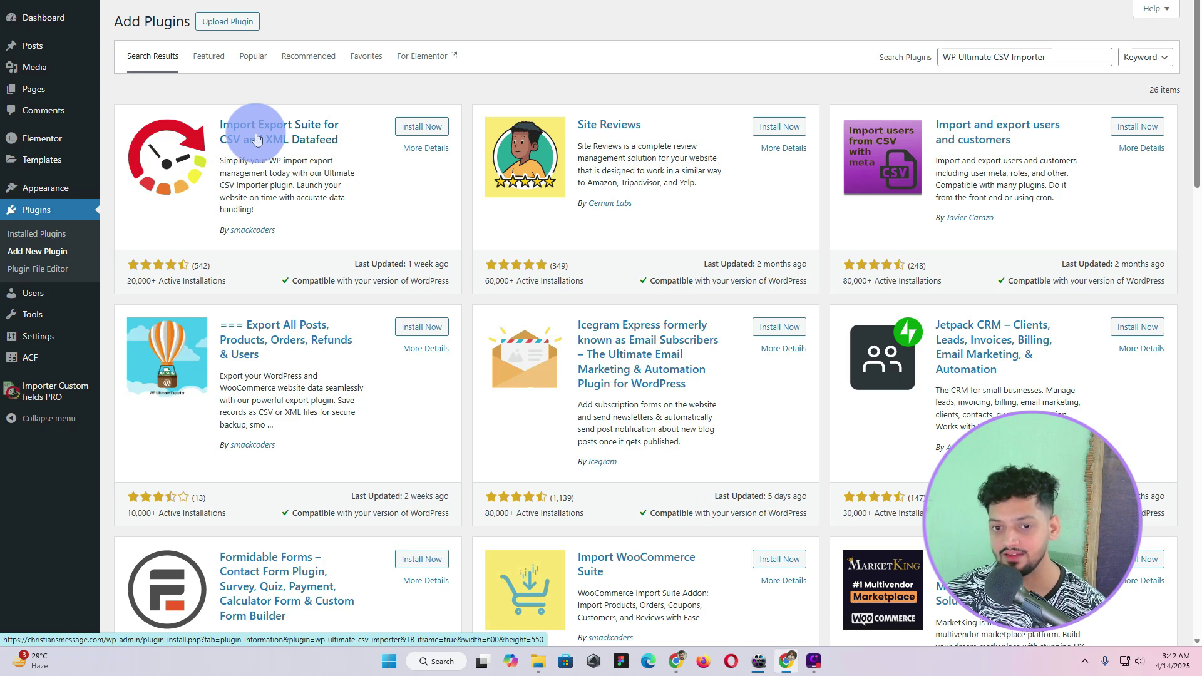
- Locate WP Ultimate CSV Importer - Custom Fields Import among the installed plugins and open the Importer Custom fields PRO import page
{"action": "mouse_move", "coordinate": [38, 47]}
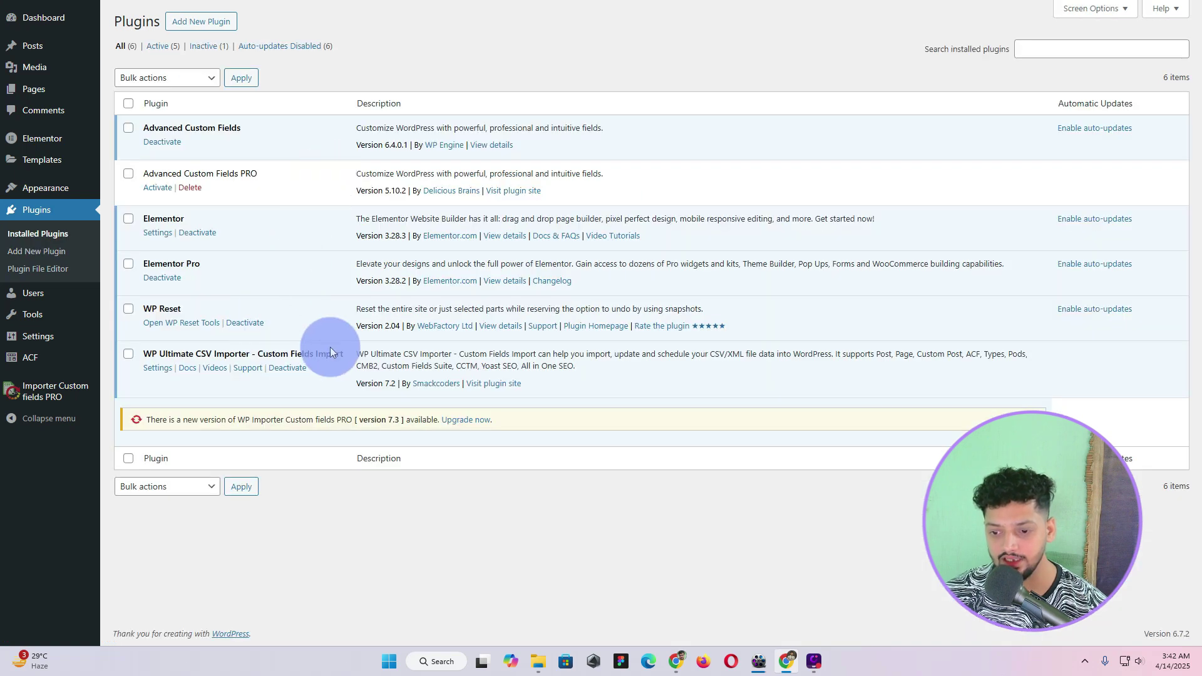
{"action": "left_click_drag", "start_coordinate": [344, 351], "coordinate": [140, 352]}
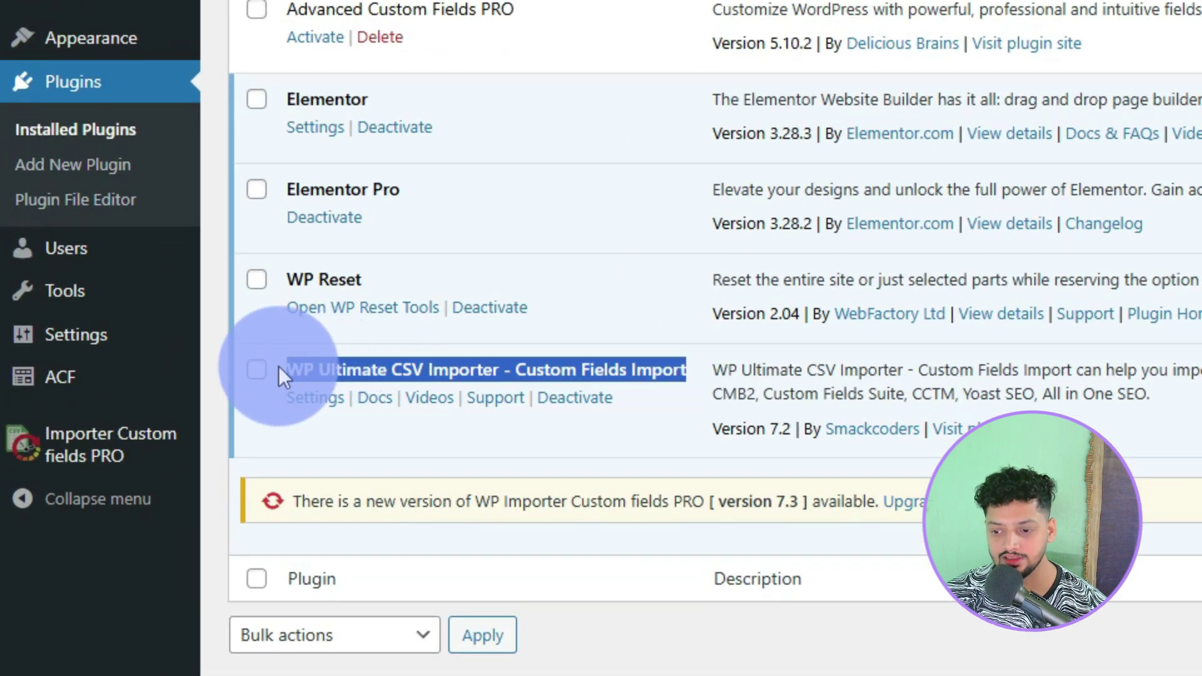
{"action": "left_click_drag", "start_coordinate": [279, 367], "coordinate": [275, 367]}
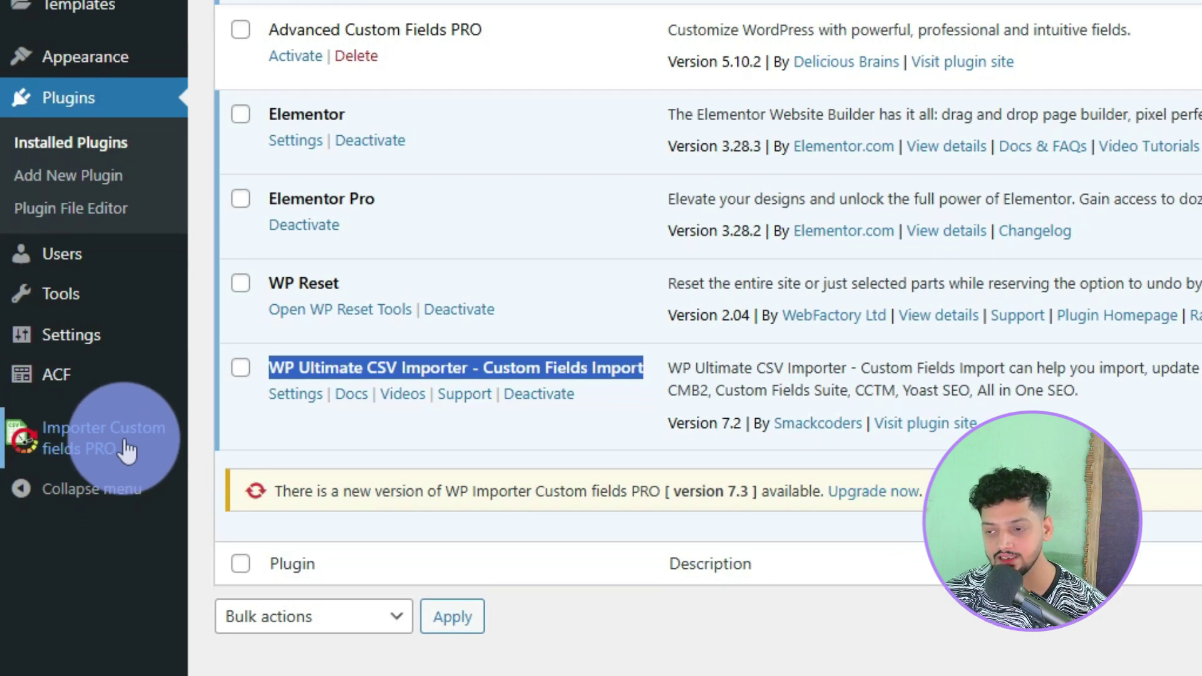
{"action": "left_click", "coordinate": [134, 454]}
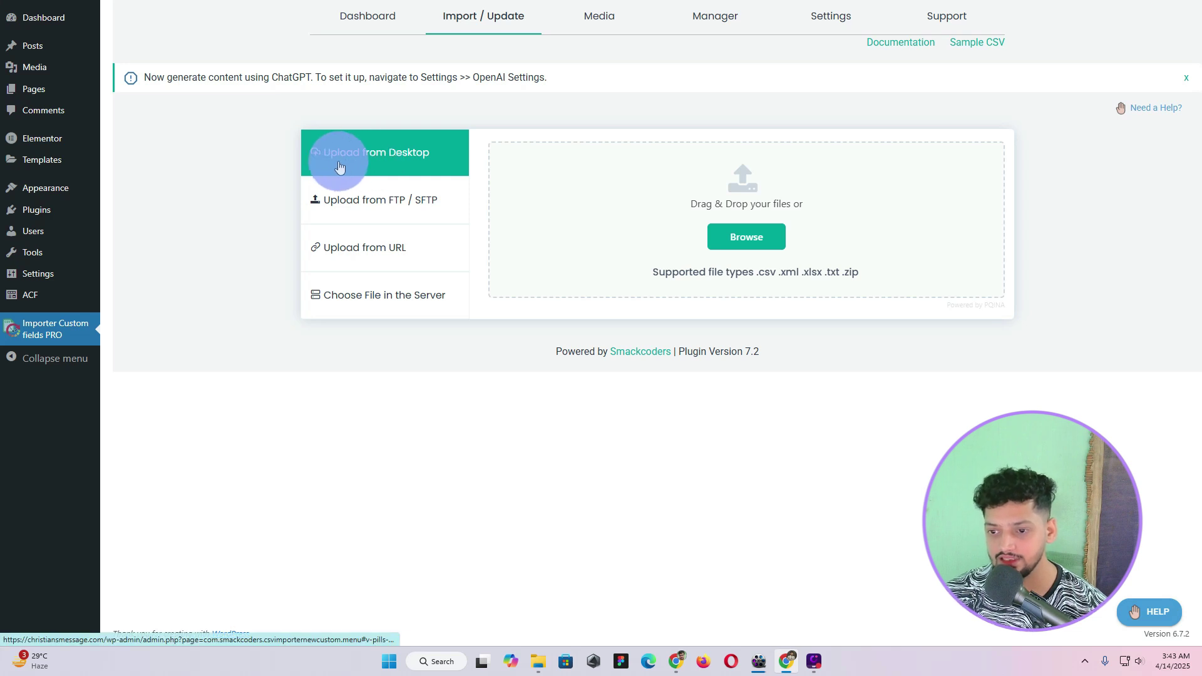
- Upload Posts-Export-2025-April-13-2236.csv from the computer and continue with a fresh import of each record as Posts
{"action": "left_click", "coordinate": [739, 238]}
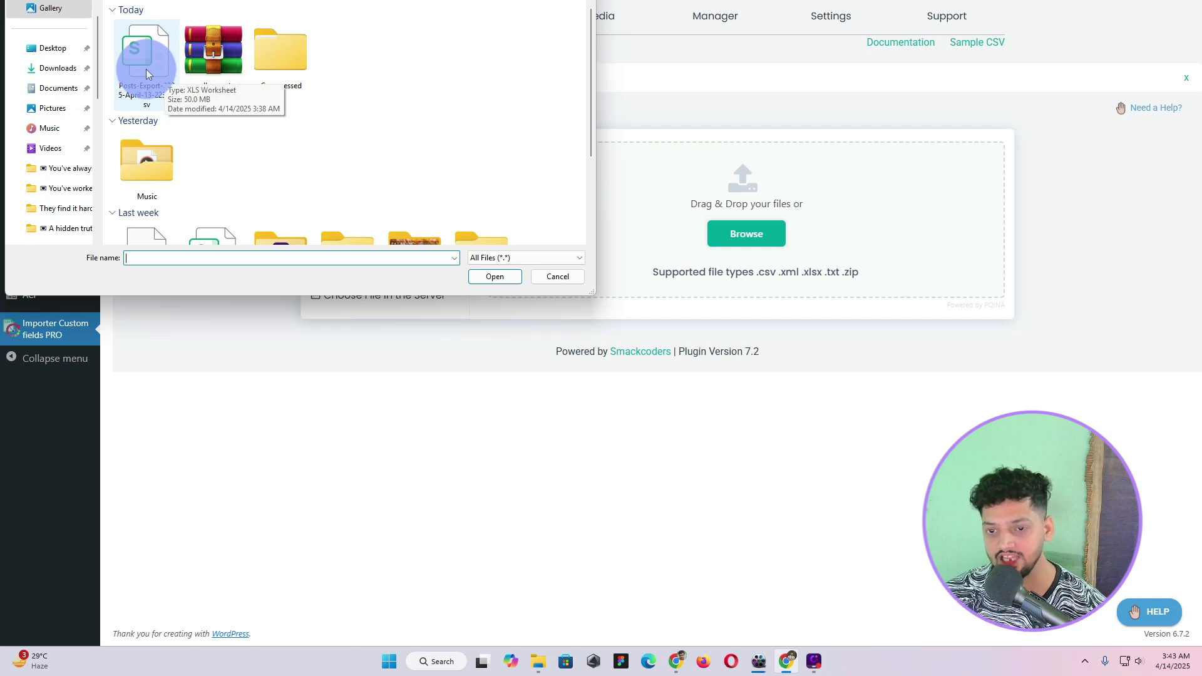
{"action": "left_click", "coordinate": [145, 69]}
{"action": "left_click", "coordinate": [514, 280]}
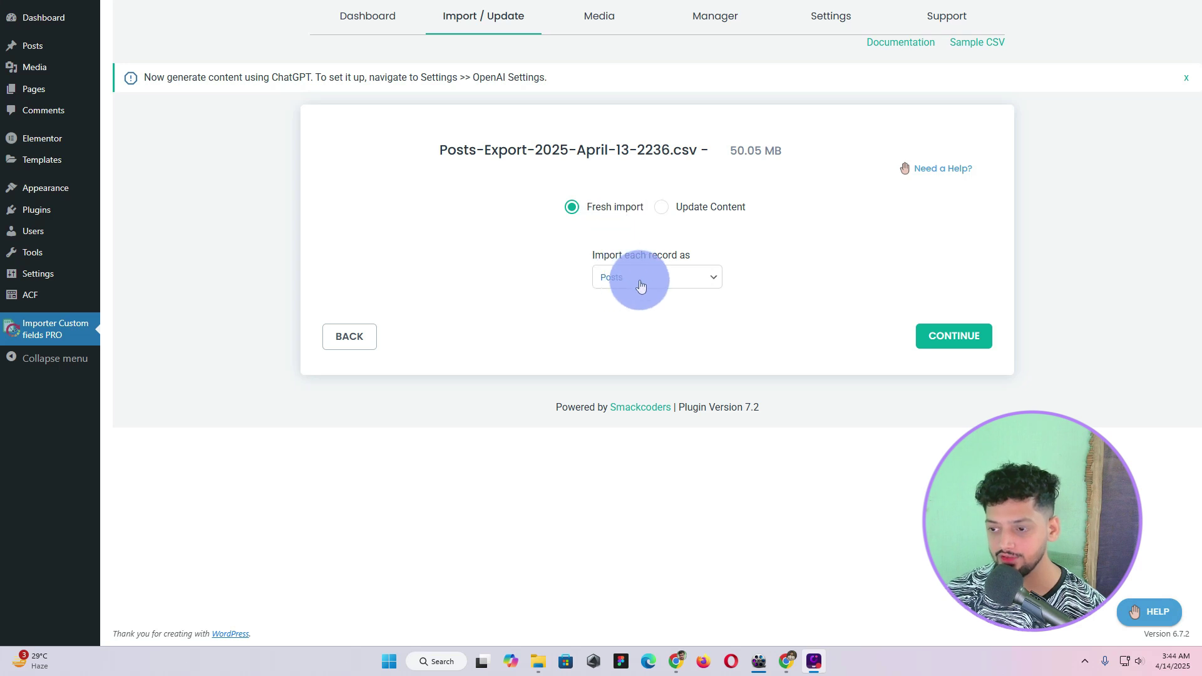
{"action": "left_click", "coordinate": [960, 340]}
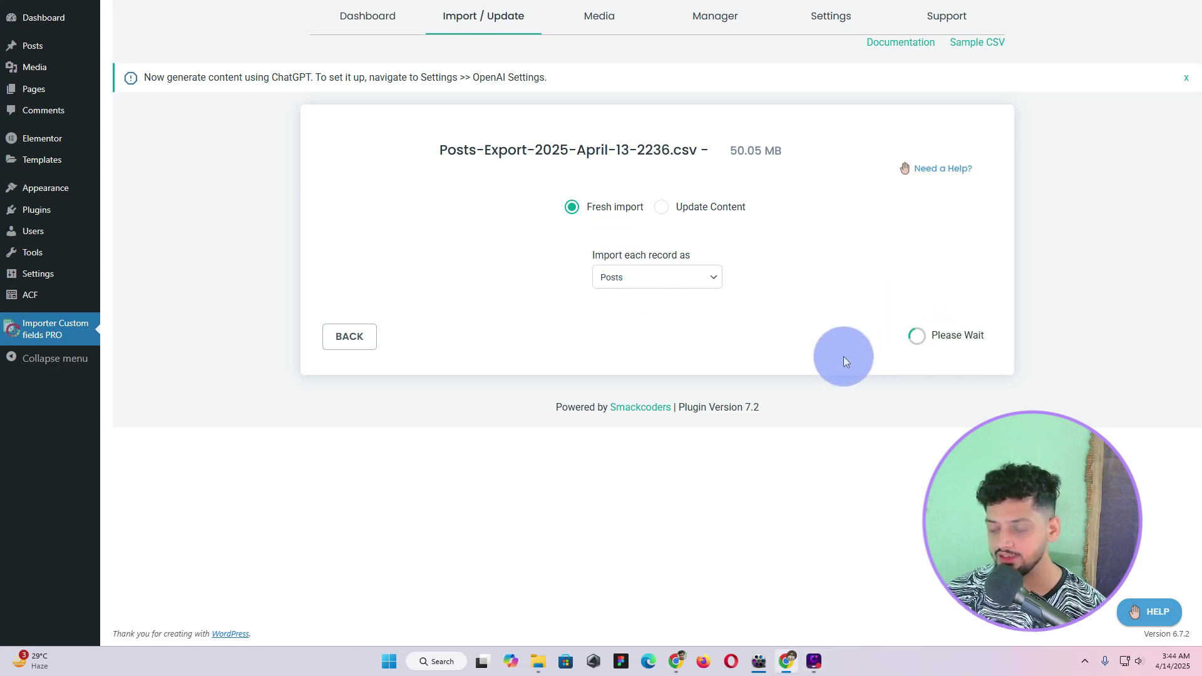
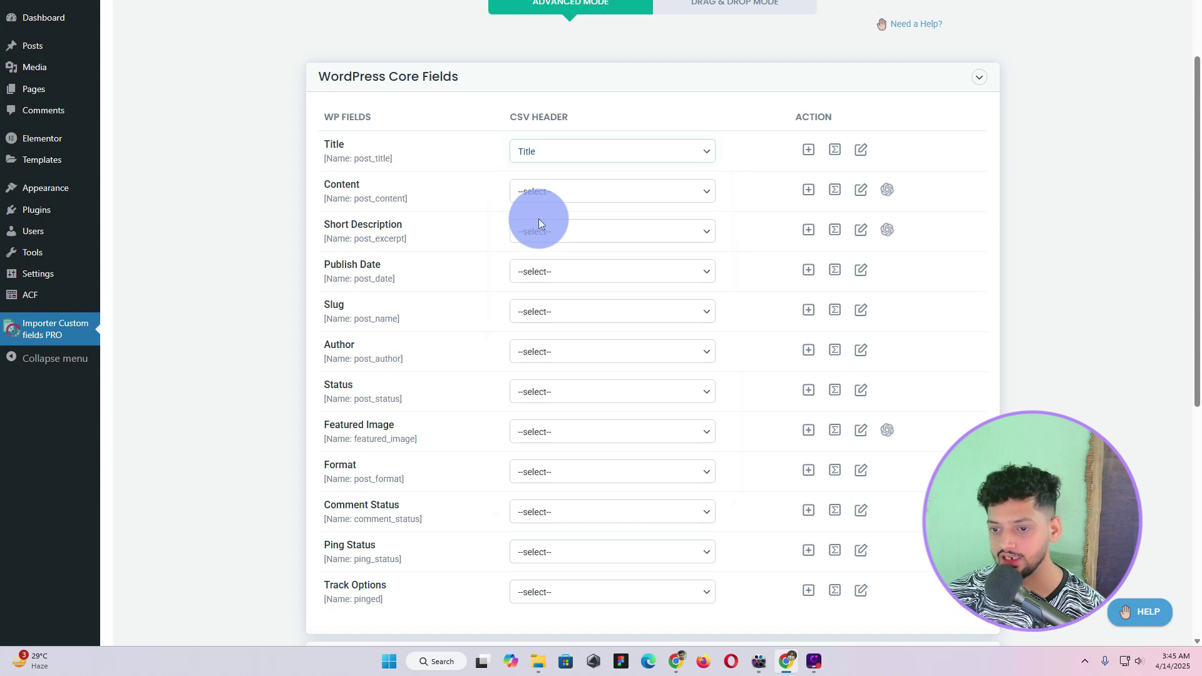
- Map the core fields Content to the Content column, Short Description to Excerpt and Publish Date to Date
{"action": "left_click", "coordinate": [603, 196]}
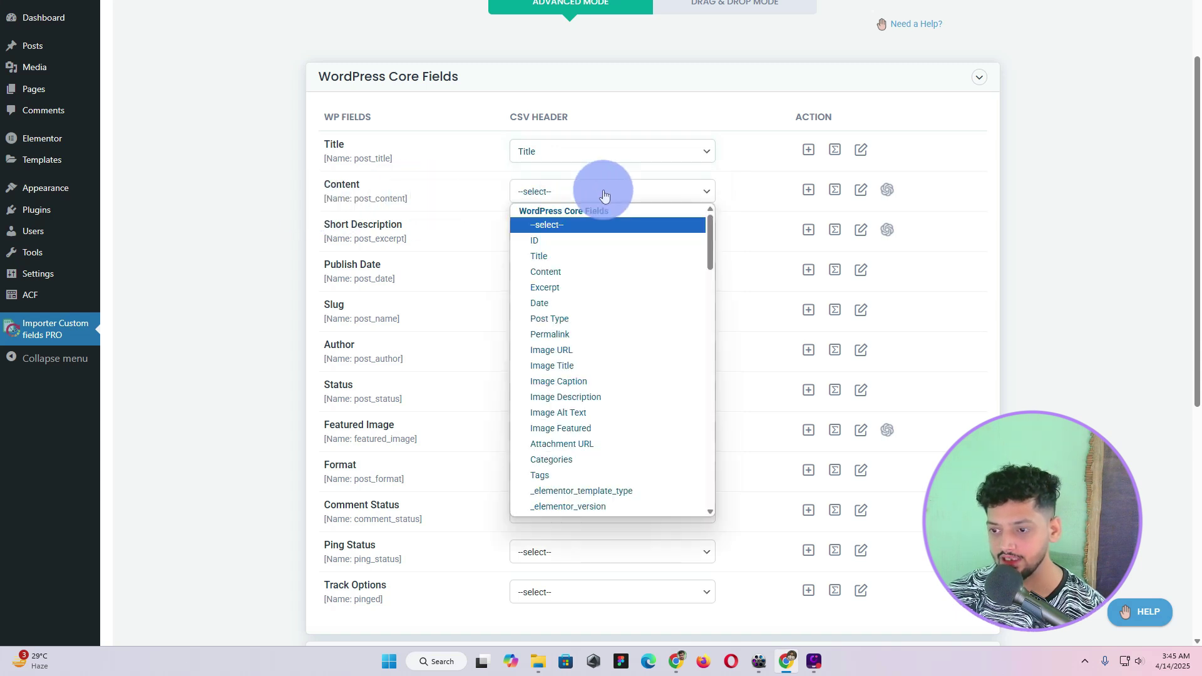
{"action": "left_click", "coordinate": [577, 270]}
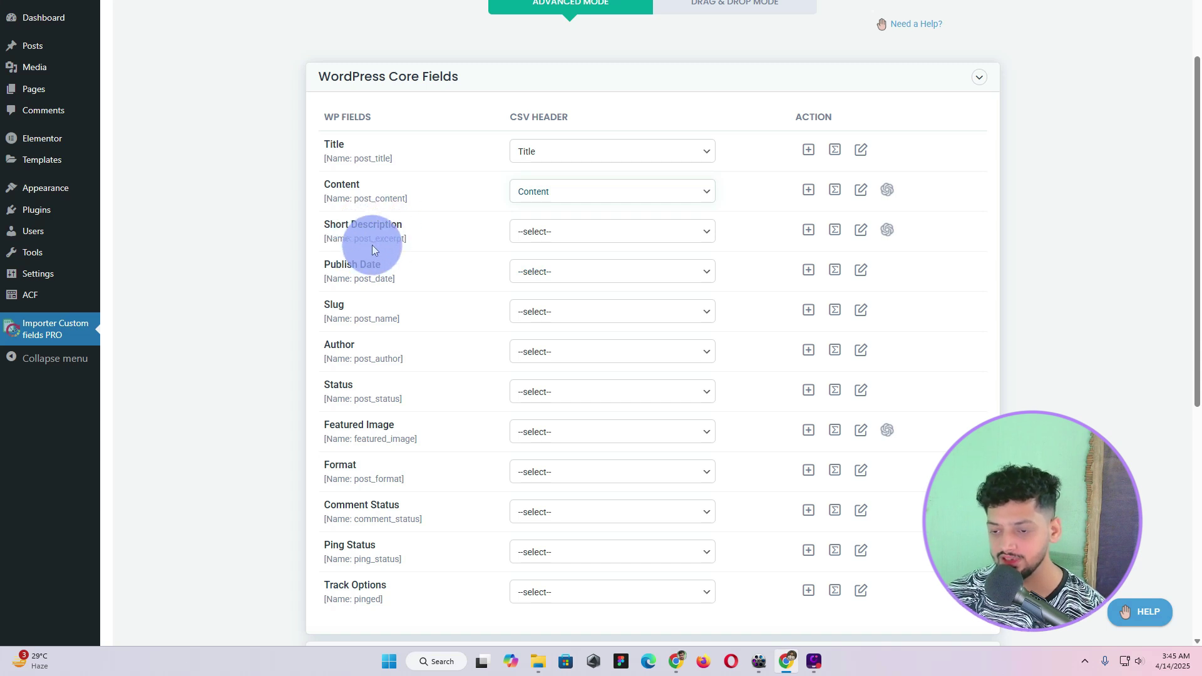
{"action": "left_click", "coordinate": [576, 233]}
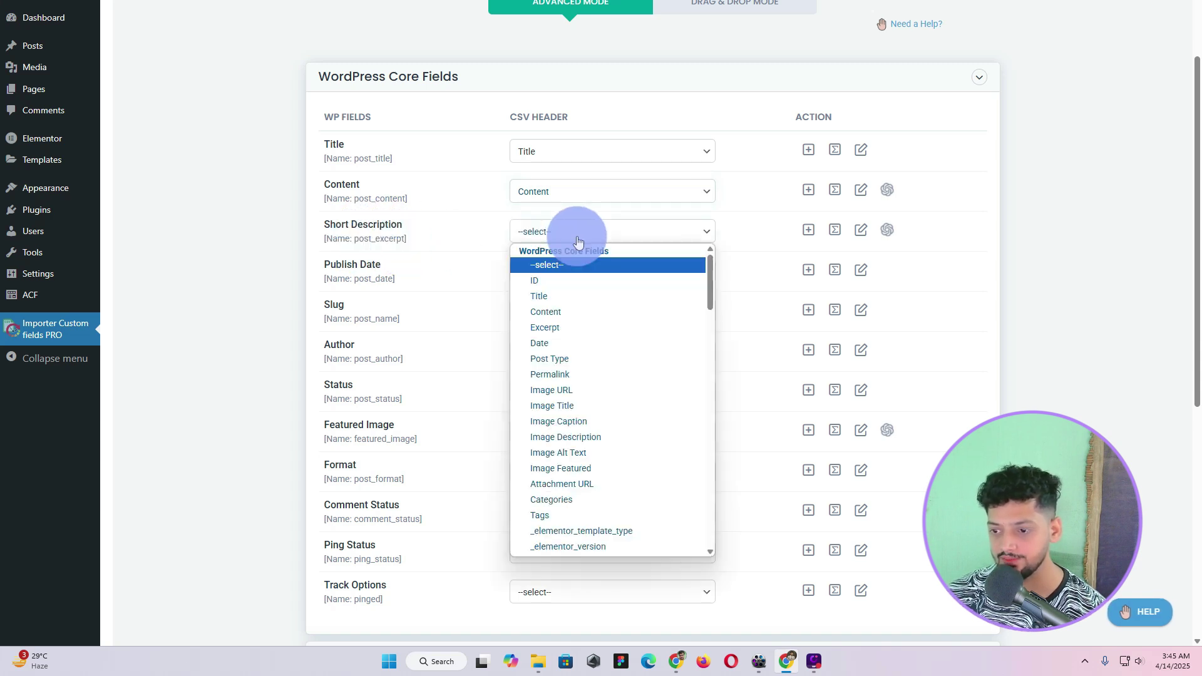
{"action": "left_click", "coordinate": [571, 330]}
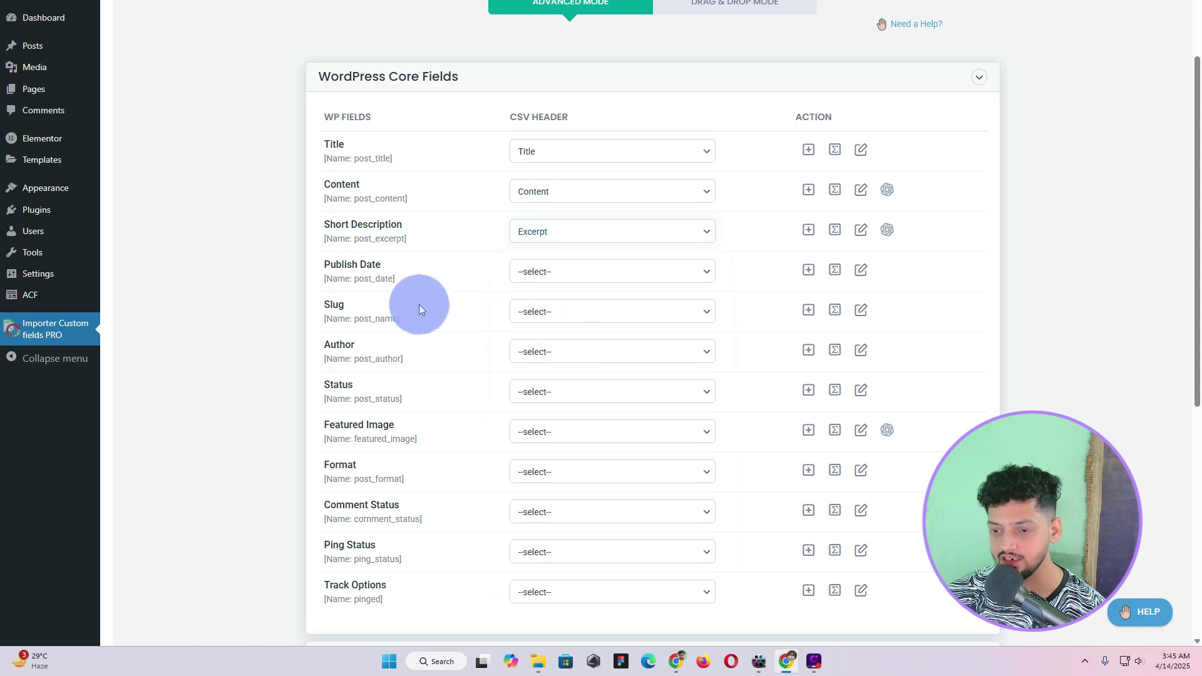
{"action": "left_click", "coordinate": [582, 273]}
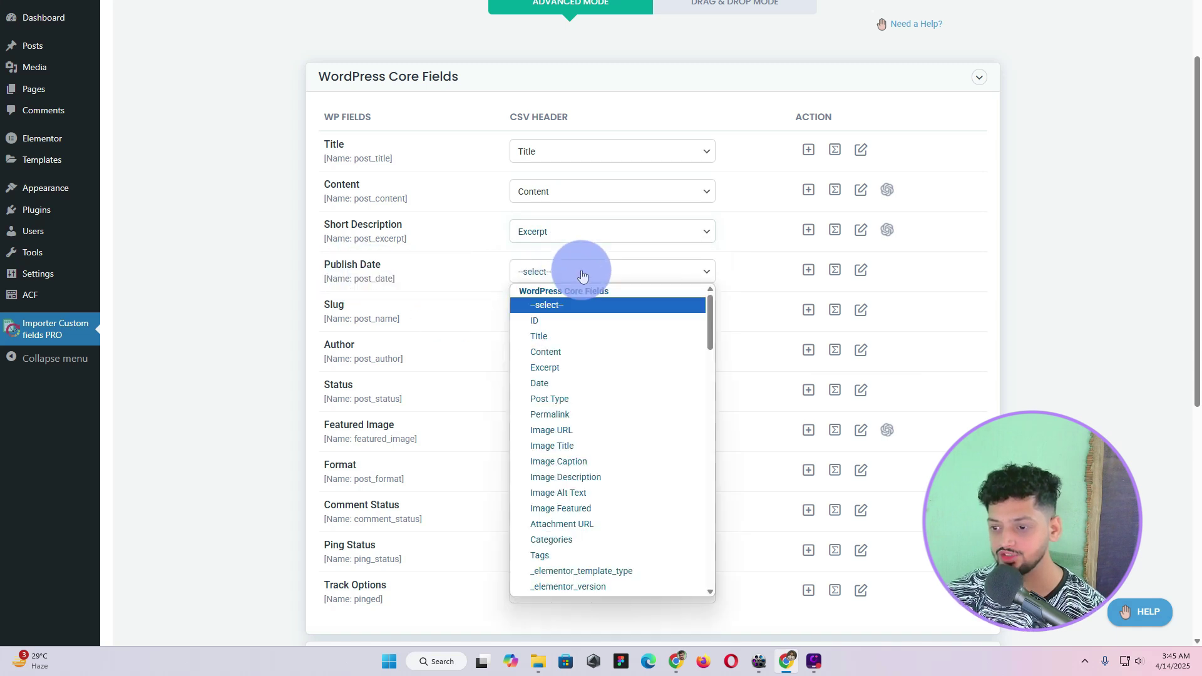
{"action": "key", "text": "Escape"}
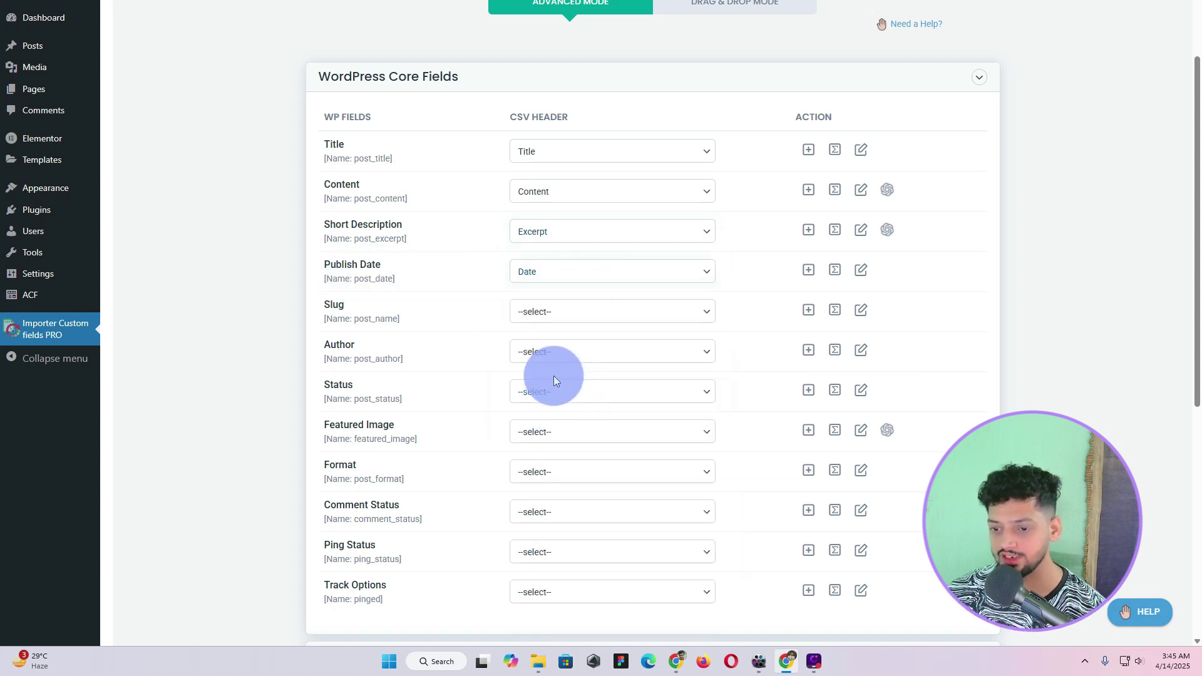
- Map the Slug core field to the Slug column and Author to Author Username
{"action": "left_click", "coordinate": [582, 318]}
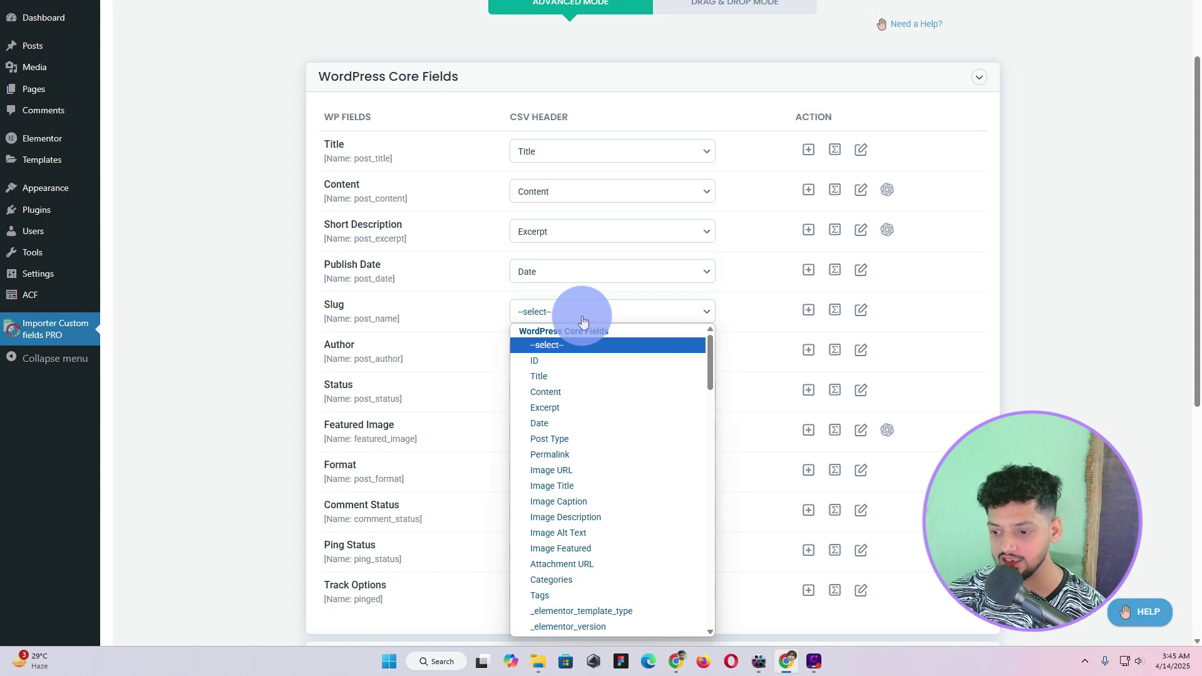
{"action": "scroll", "coordinate": [572, 393], "scroll_direction": "down", "scroll_amount": 15}
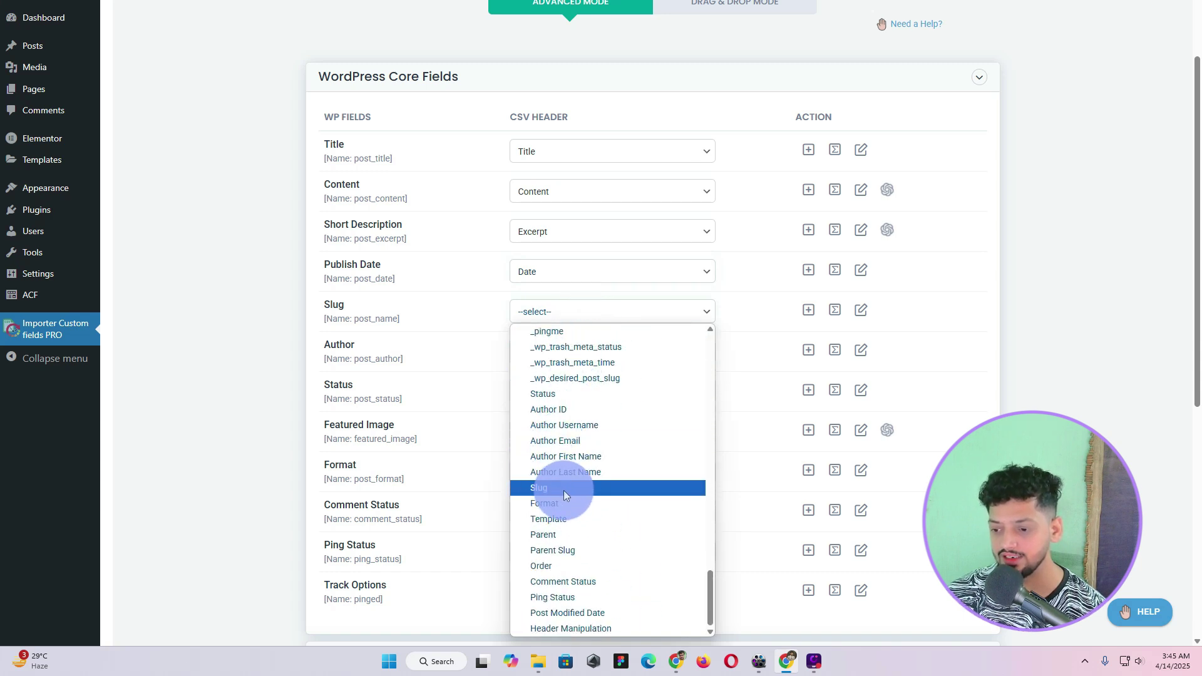
{"action": "left_click", "coordinate": [563, 490]}
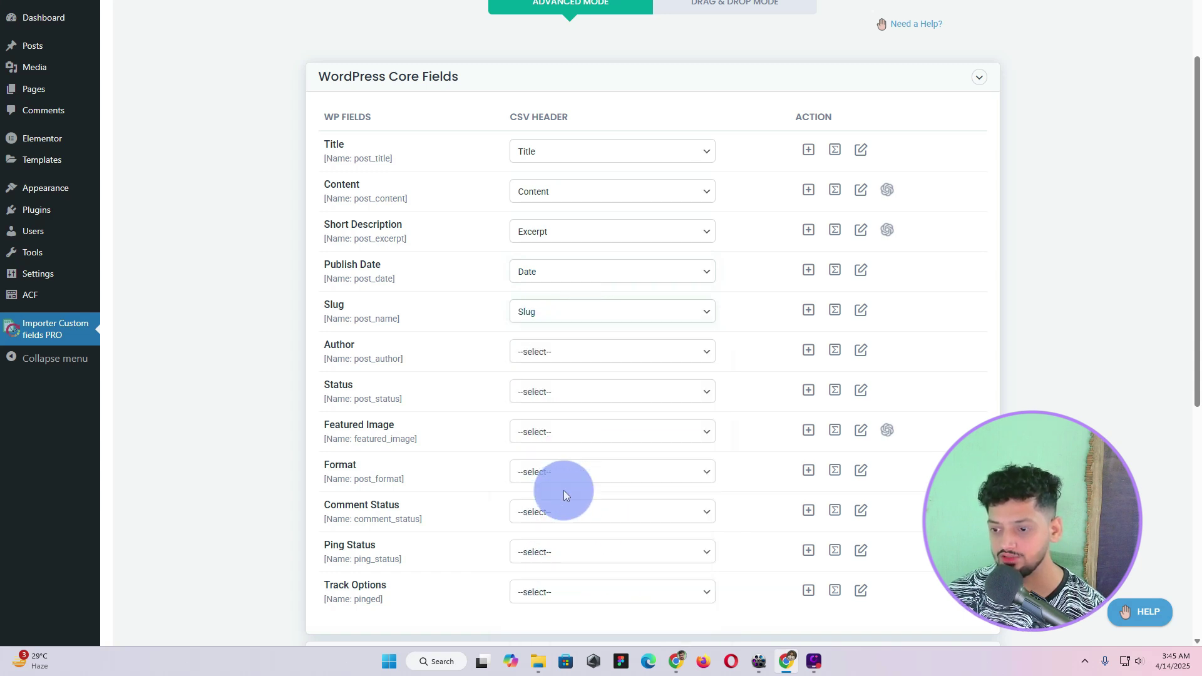
{"action": "left_click", "coordinate": [628, 354]}
{"action": "scroll", "coordinate": [591, 196], "scroll_direction": "down", "scroll_amount": 15}
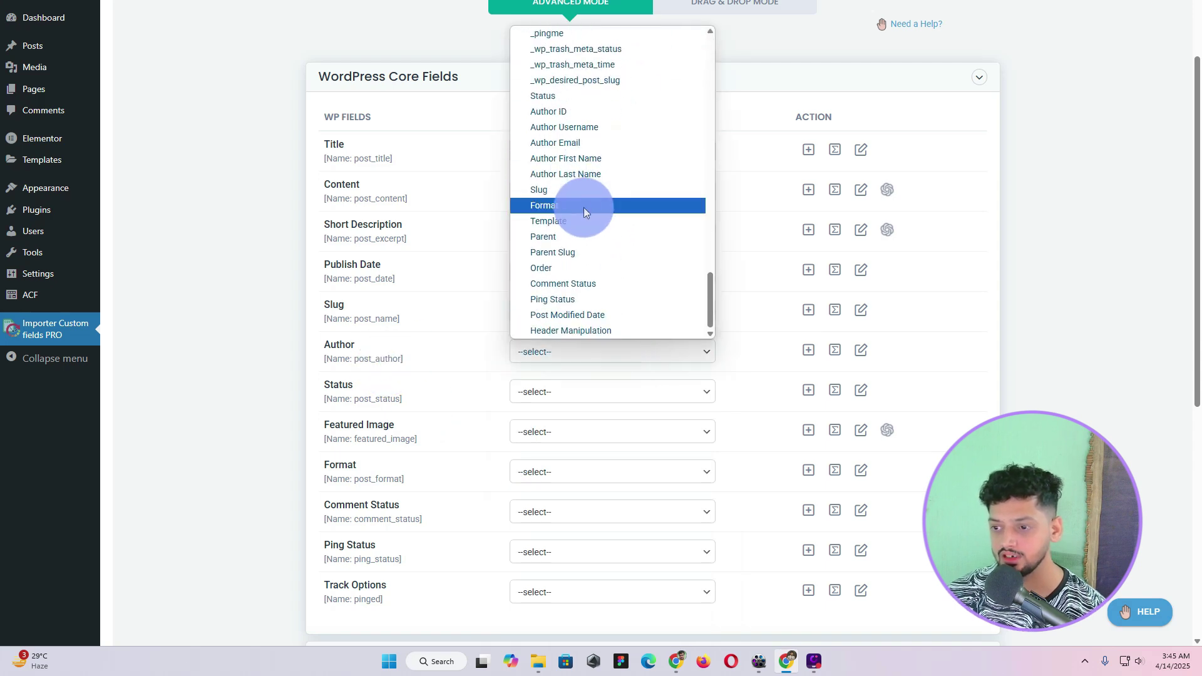
{"action": "left_click", "coordinate": [566, 130]}
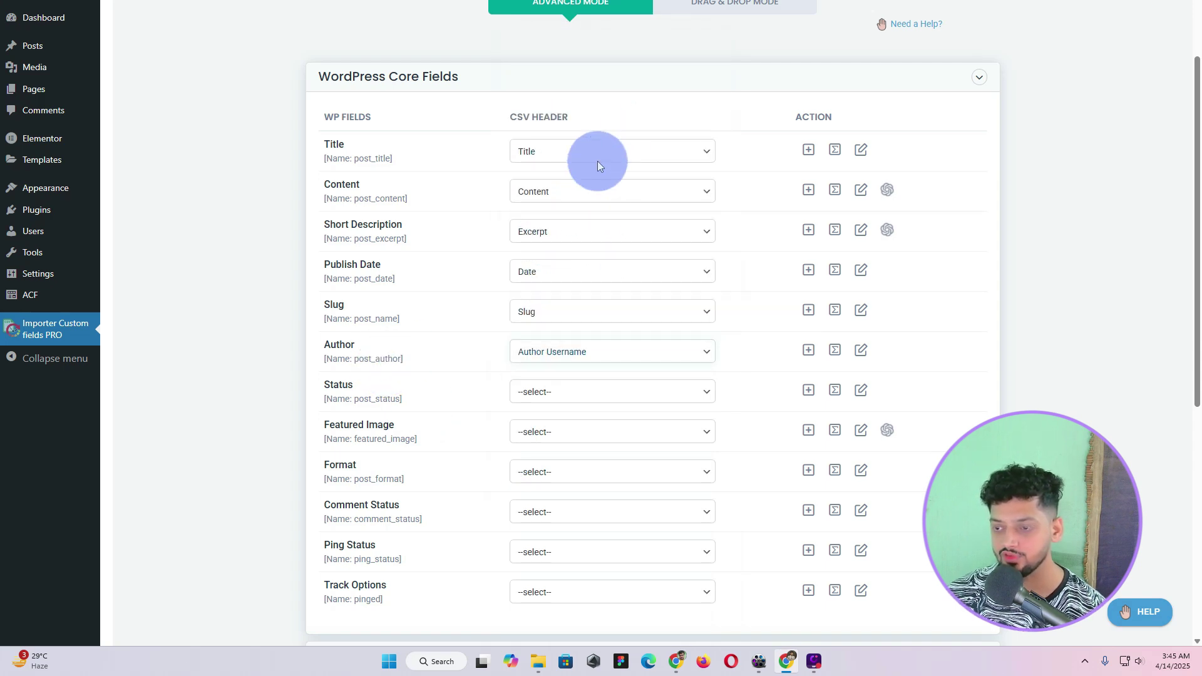
- Map the Status core field to the Status column and Featured Image to Image Featured
{"action": "scroll", "coordinate": [557, 341], "scroll_direction": "down", "scroll_amount": 4}
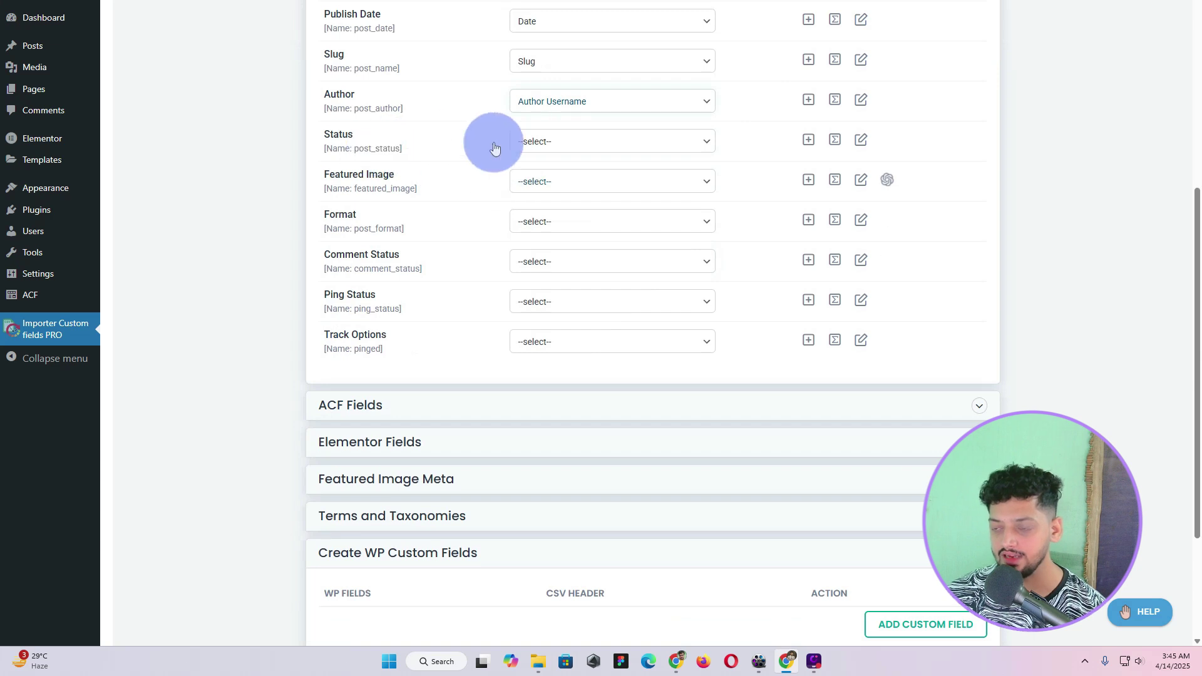
{"action": "left_click", "coordinate": [545, 146]}
{"action": "scroll", "coordinate": [566, 287], "scroll_direction": "down", "scroll_amount": 15}
{"action": "scroll", "coordinate": [566, 288], "scroll_direction": "down", "scroll_amount": 3}
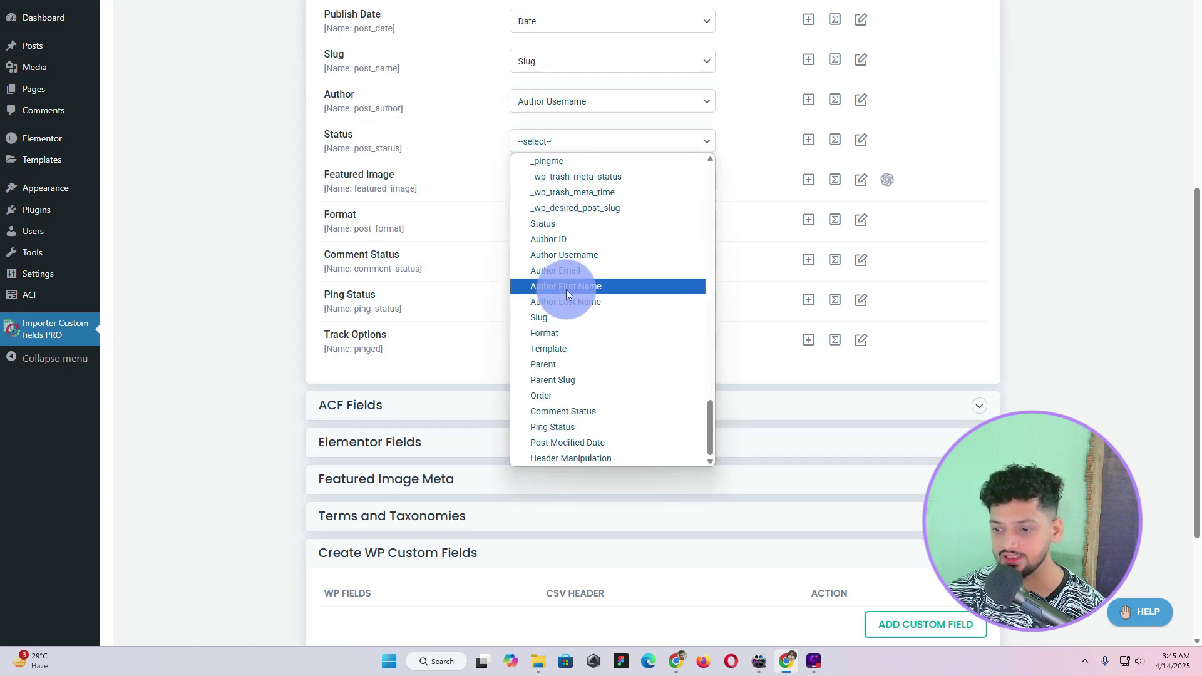
{"action": "left_click", "coordinate": [551, 228]}
{"action": "left_click", "coordinate": [562, 182]}
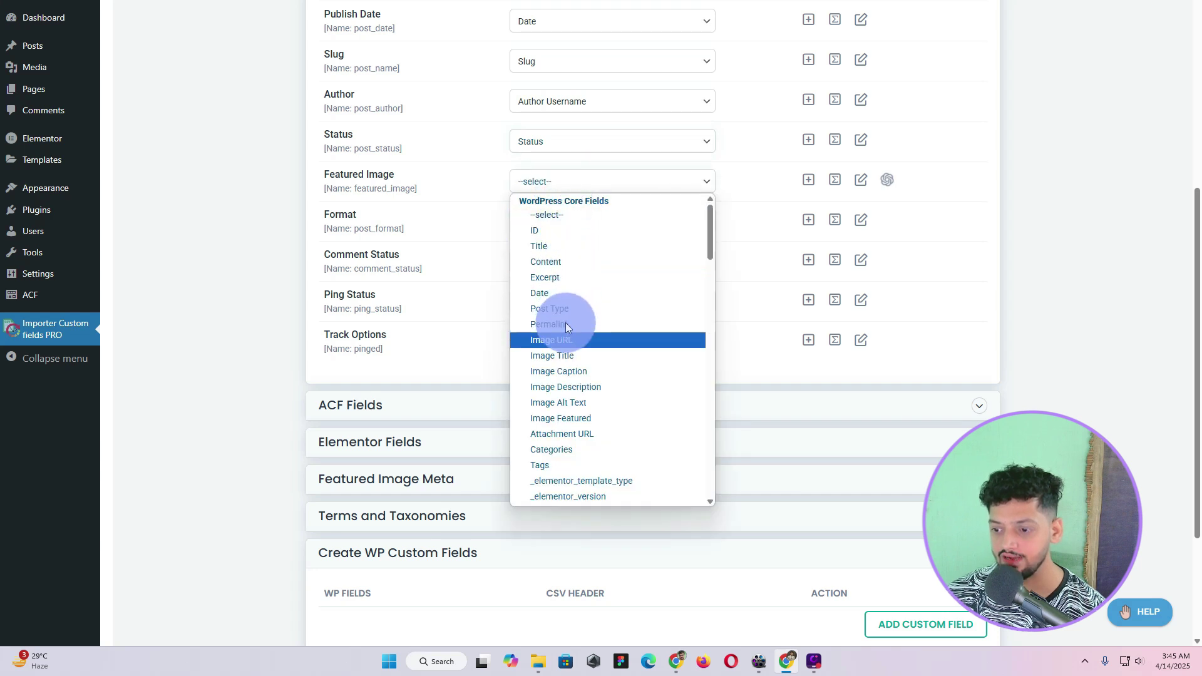
{"action": "left_click", "coordinate": [573, 421]}
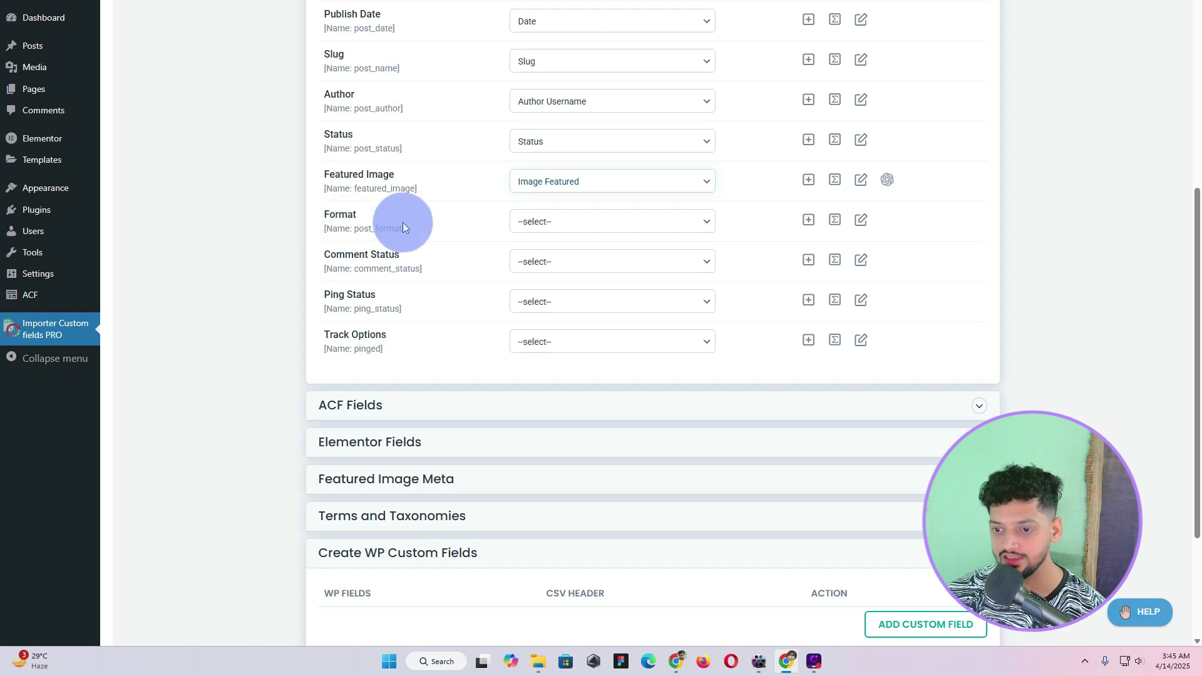
- Map the core fields Format, Comment Status and Ping Status to the CSV columns of the same names
{"action": "left_click", "coordinate": [563, 222]}
{"action": "scroll", "coordinate": [571, 341], "scroll_direction": "down", "scroll_amount": 5}
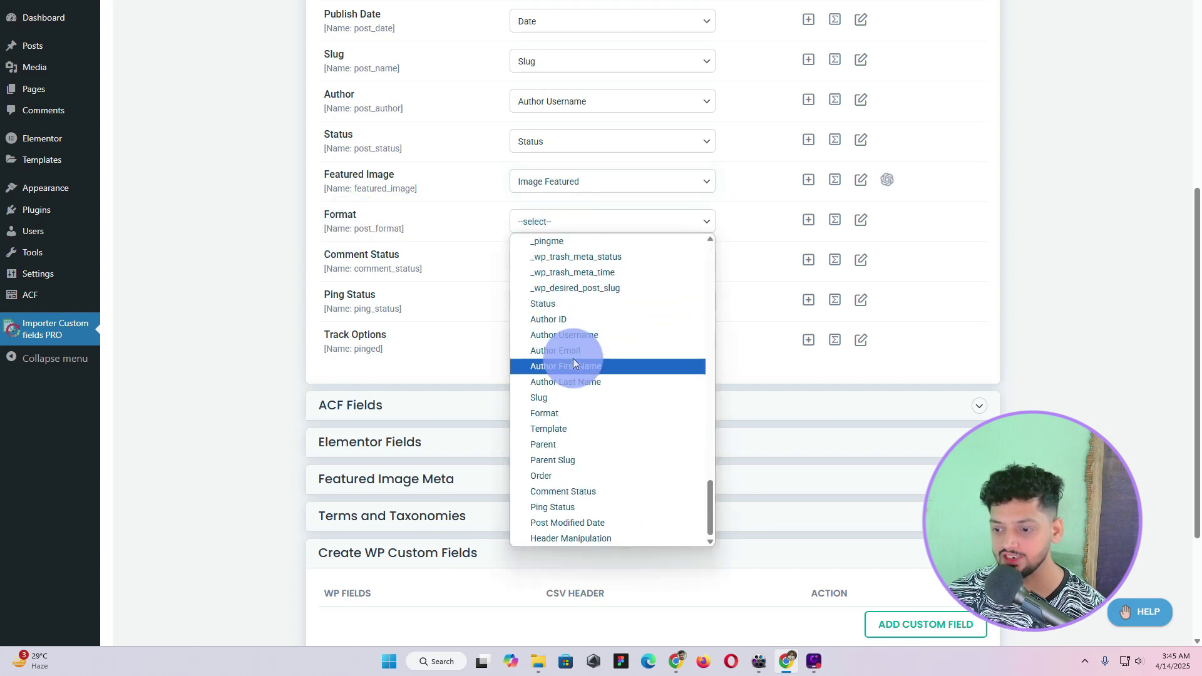
{"action": "left_click", "coordinate": [558, 411]}
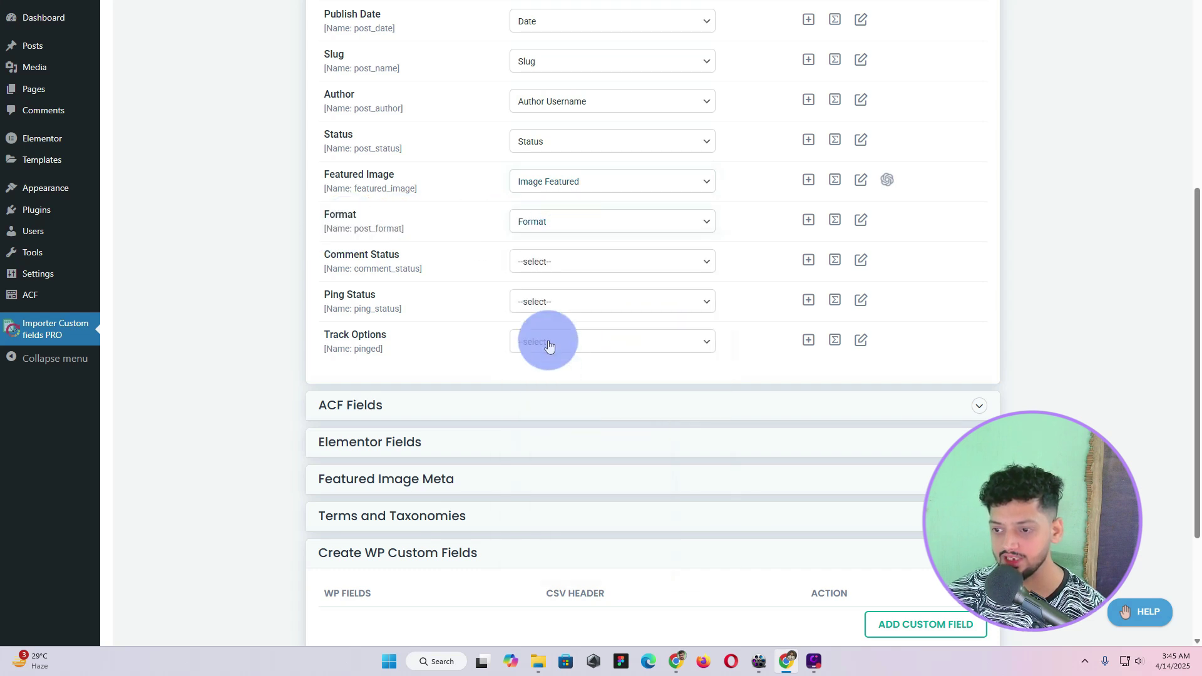
{"action": "left_click", "coordinate": [557, 273]}
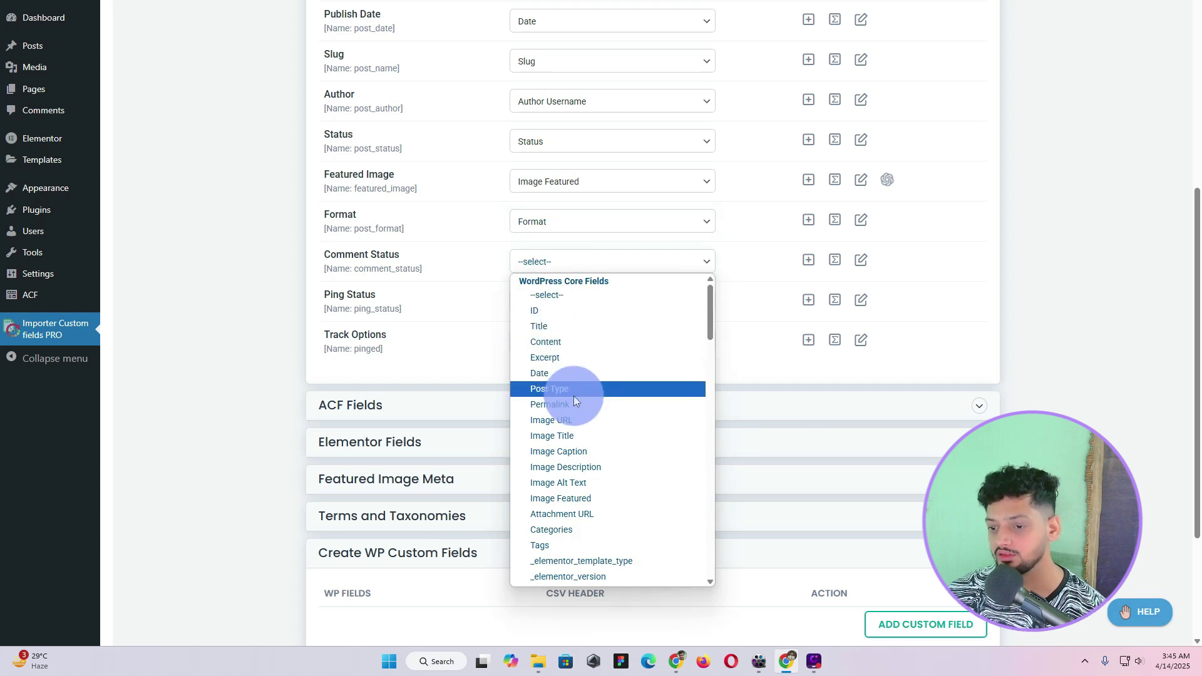
{"action": "scroll", "coordinate": [571, 395], "scroll_direction": "down", "scroll_amount": 10}
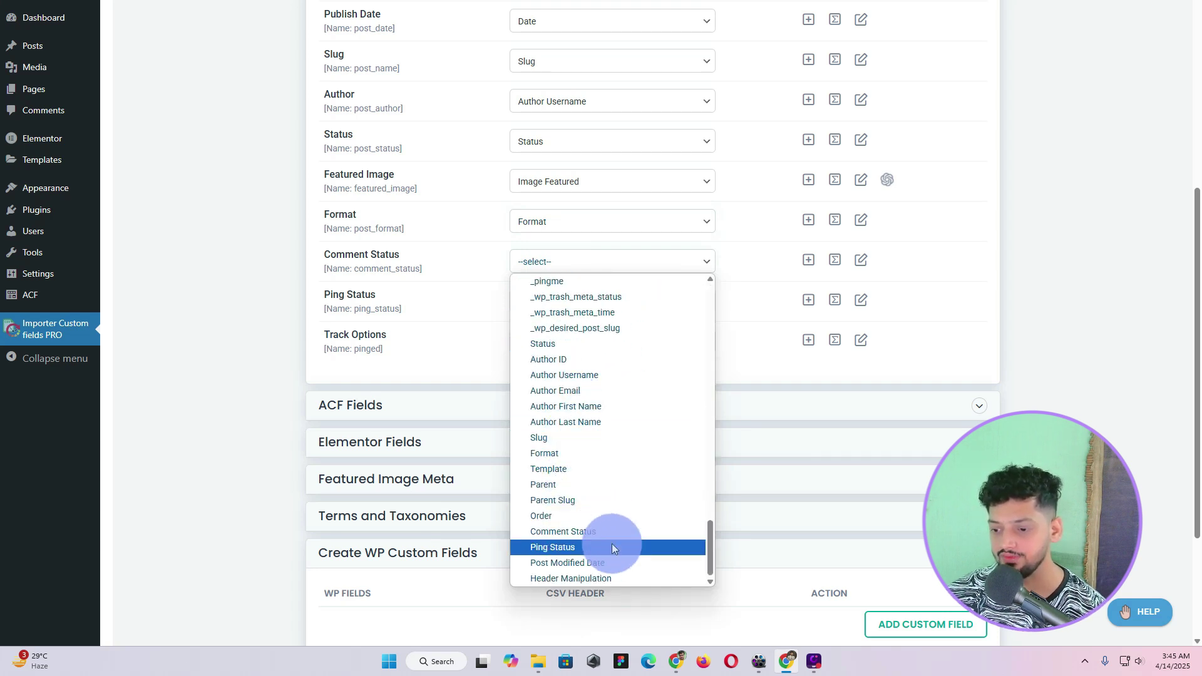
{"action": "left_click", "coordinate": [591, 532]}
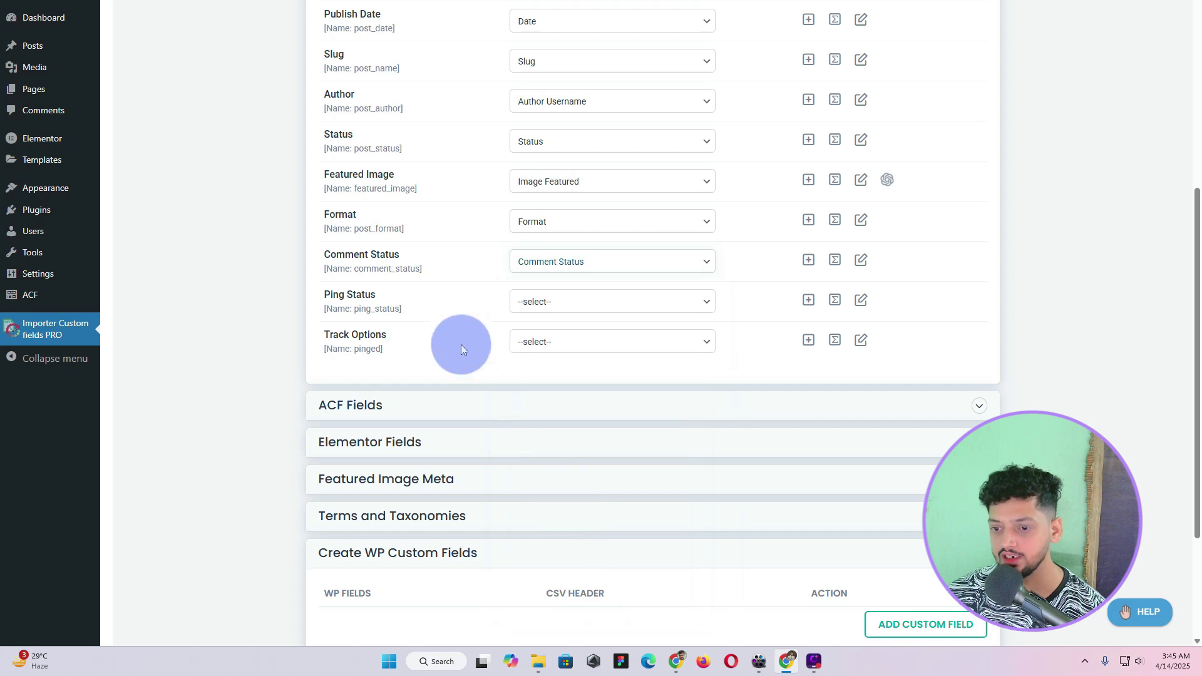
{"action": "left_click", "coordinate": [567, 307]}
{"action": "scroll", "coordinate": [564, 430], "scroll_direction": "down", "scroll_amount": 10}
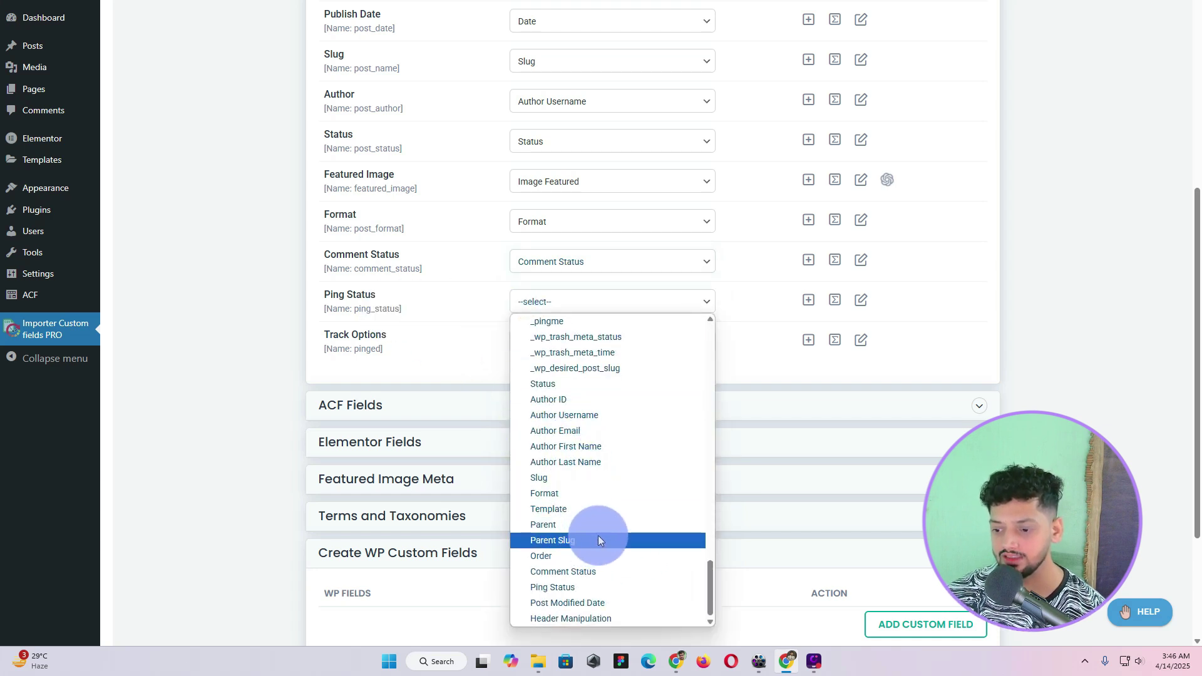
{"action": "left_click", "coordinate": [561, 587]}
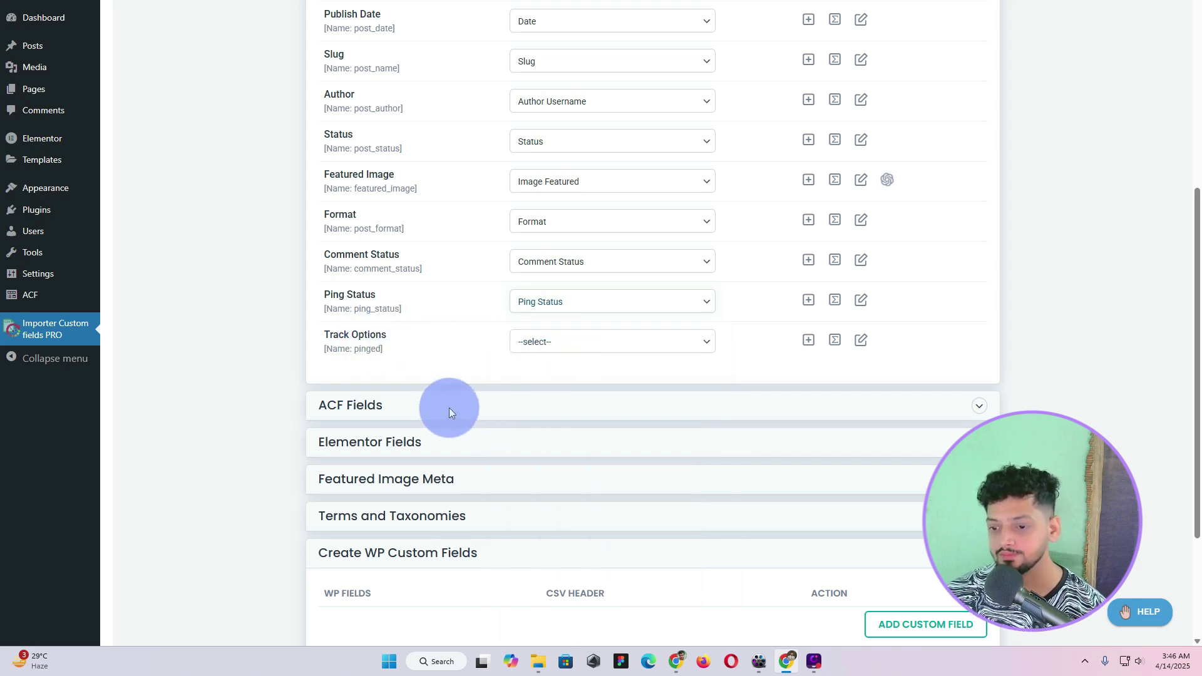
- Expand the ACF Fields section and review the CSV column assigned to each custom field, from Question 1 to Old Article
{"action": "scroll", "coordinate": [478, 348], "scroll_direction": "down", "scroll_amount": 3}
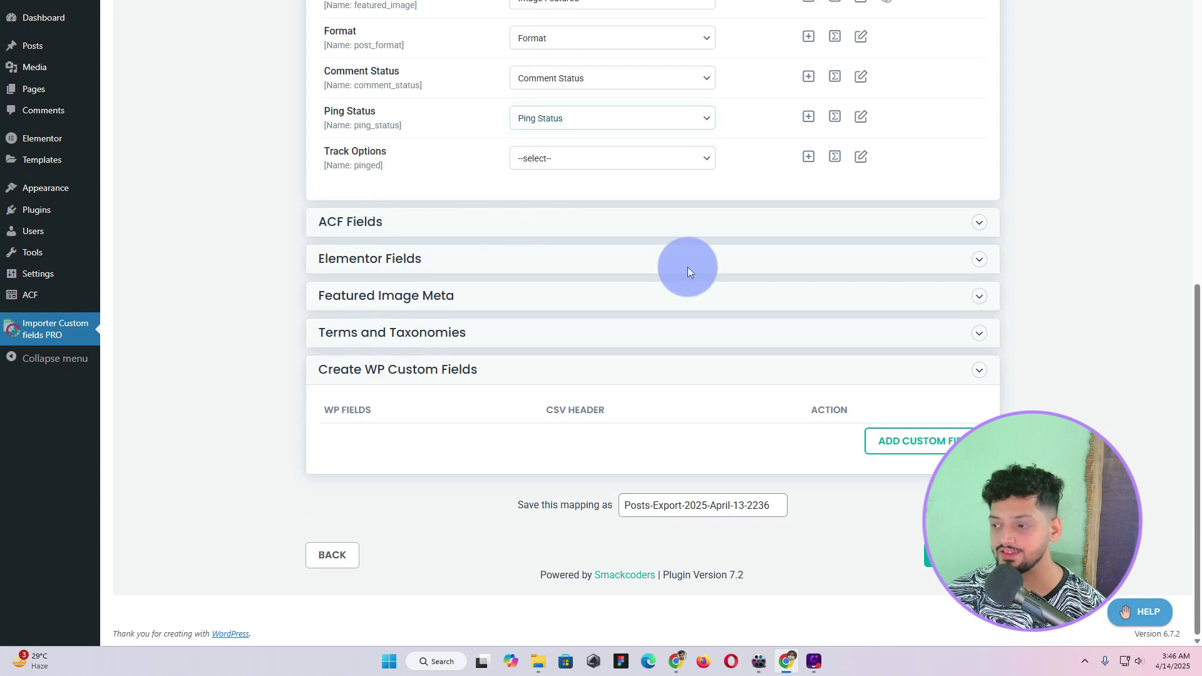
{"action": "left_click", "coordinate": [980, 224]}
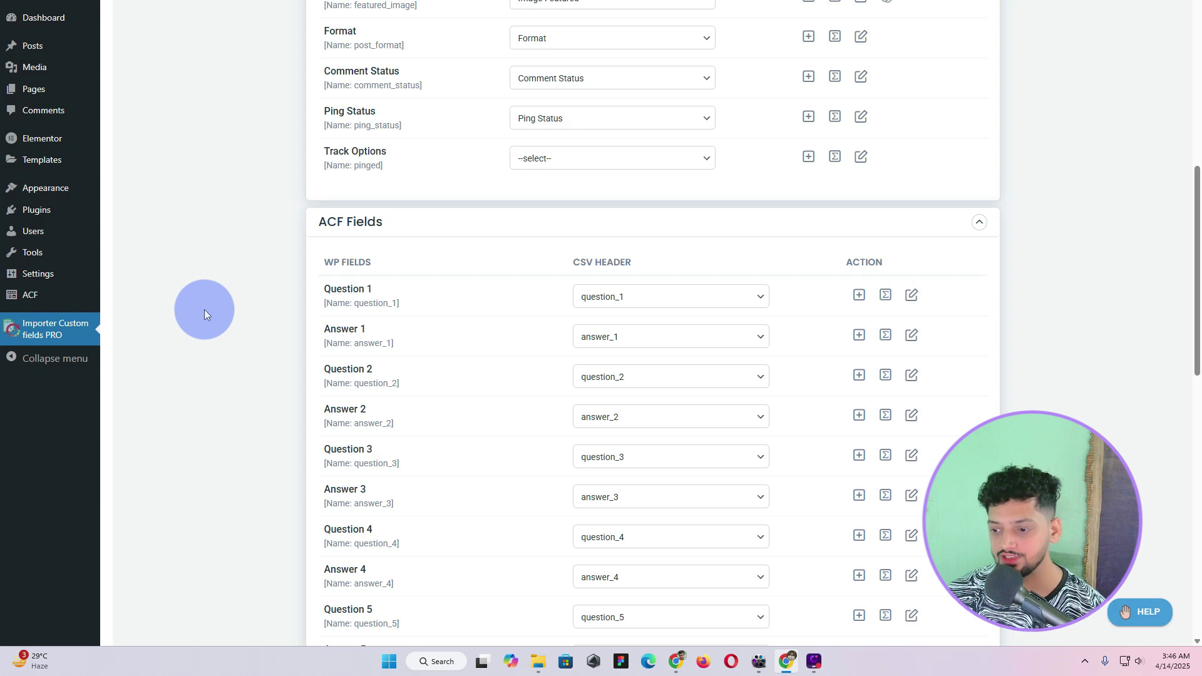
{"action": "scroll", "coordinate": [204, 309], "scroll_direction": "down", "scroll_amount": 2}
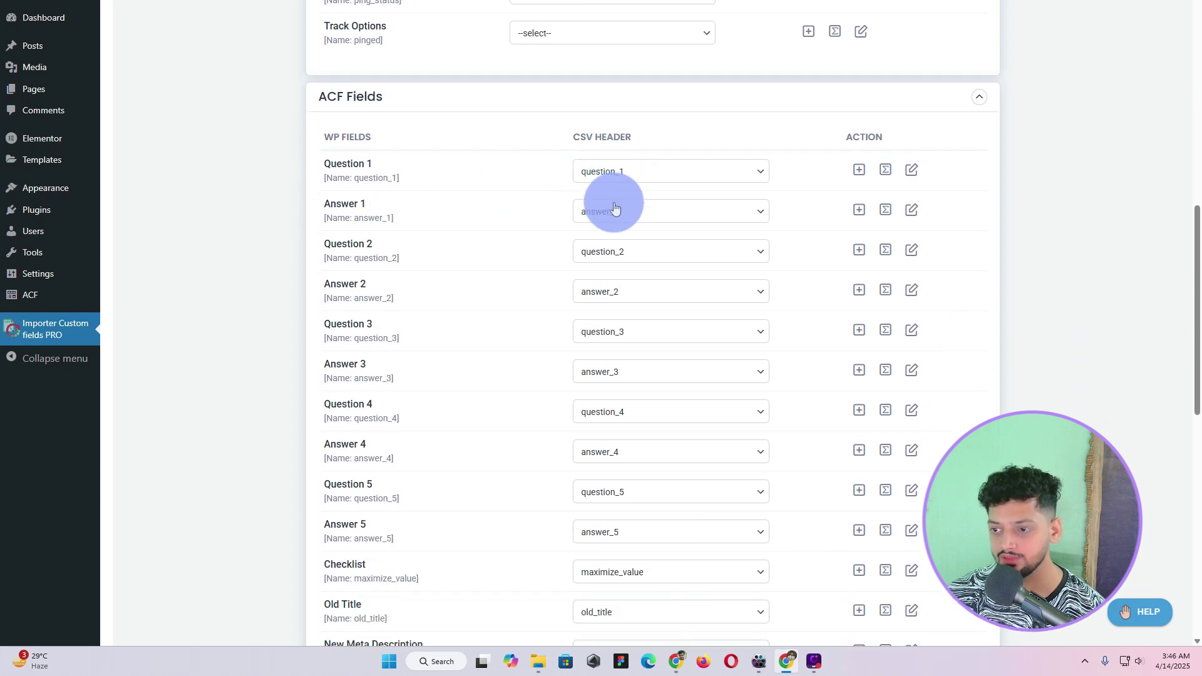
{"action": "scroll", "coordinate": [606, 323], "scroll_direction": "down", "scroll_amount": 2}
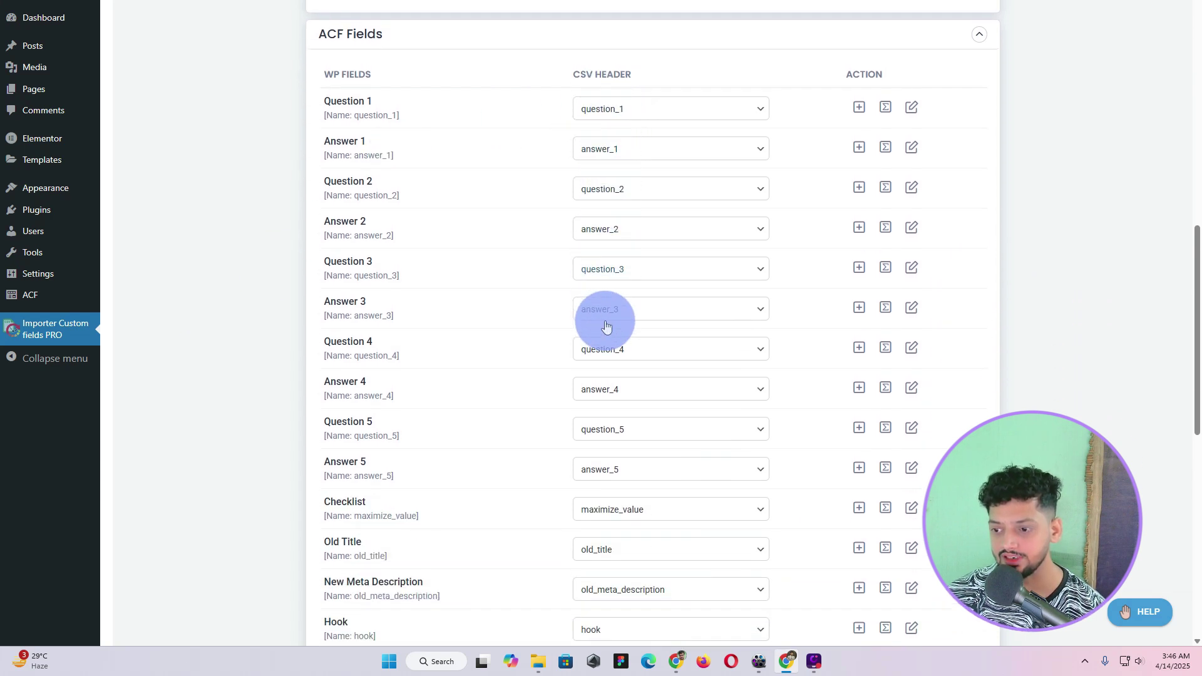
{"action": "scroll", "coordinate": [606, 325], "scroll_direction": "down", "scroll_amount": 1}
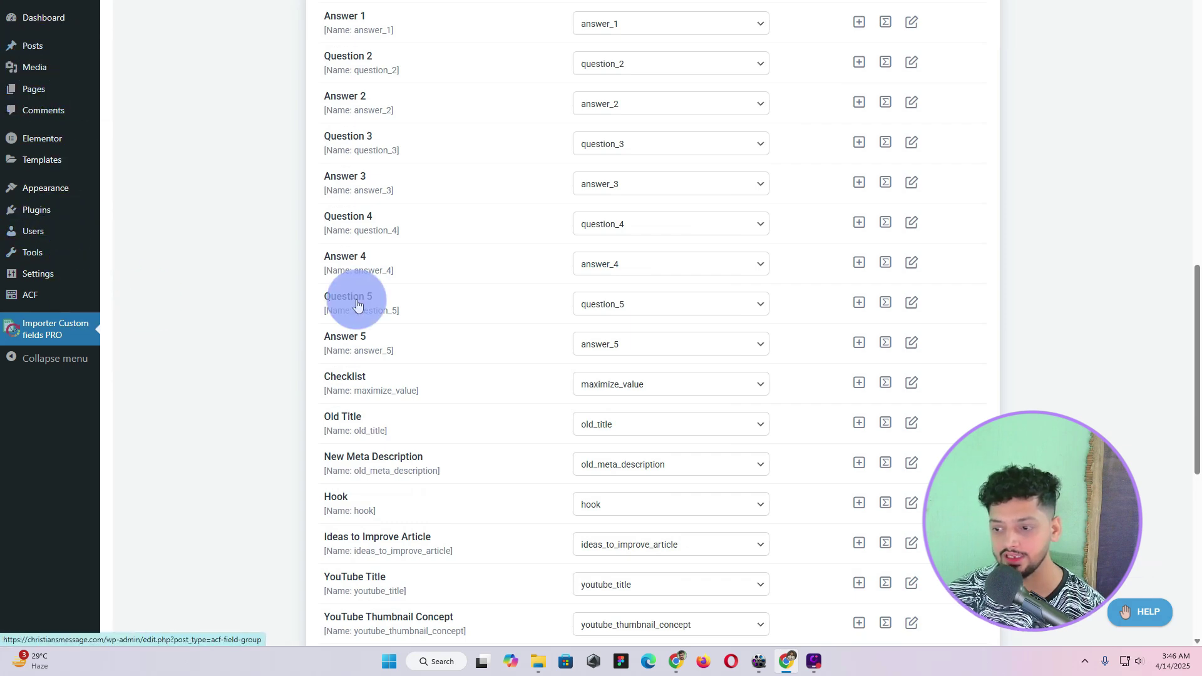
{"action": "scroll", "coordinate": [645, 244], "scroll_direction": "down", "scroll_amount": 6}
{"action": "scroll", "coordinate": [639, 250], "scroll_direction": "down", "scroll_amount": 1}
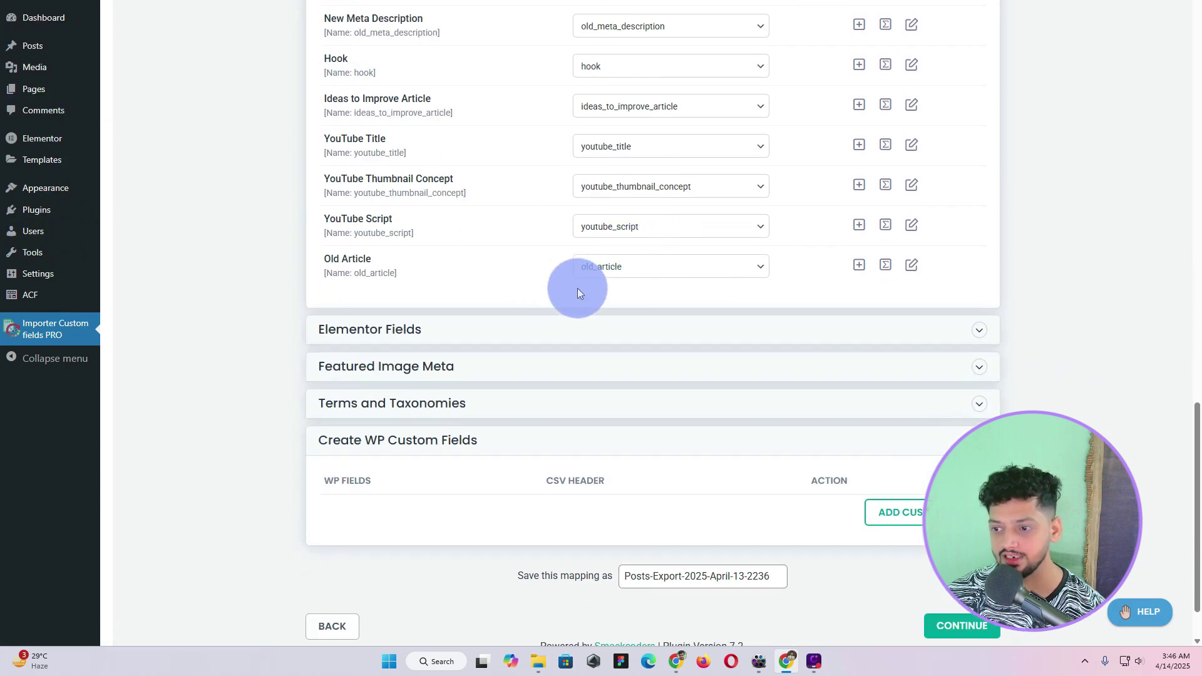
- Expand the Elementor Fields section and review its column mappings down to Elementor Data
{"action": "left_click", "coordinate": [544, 333]}
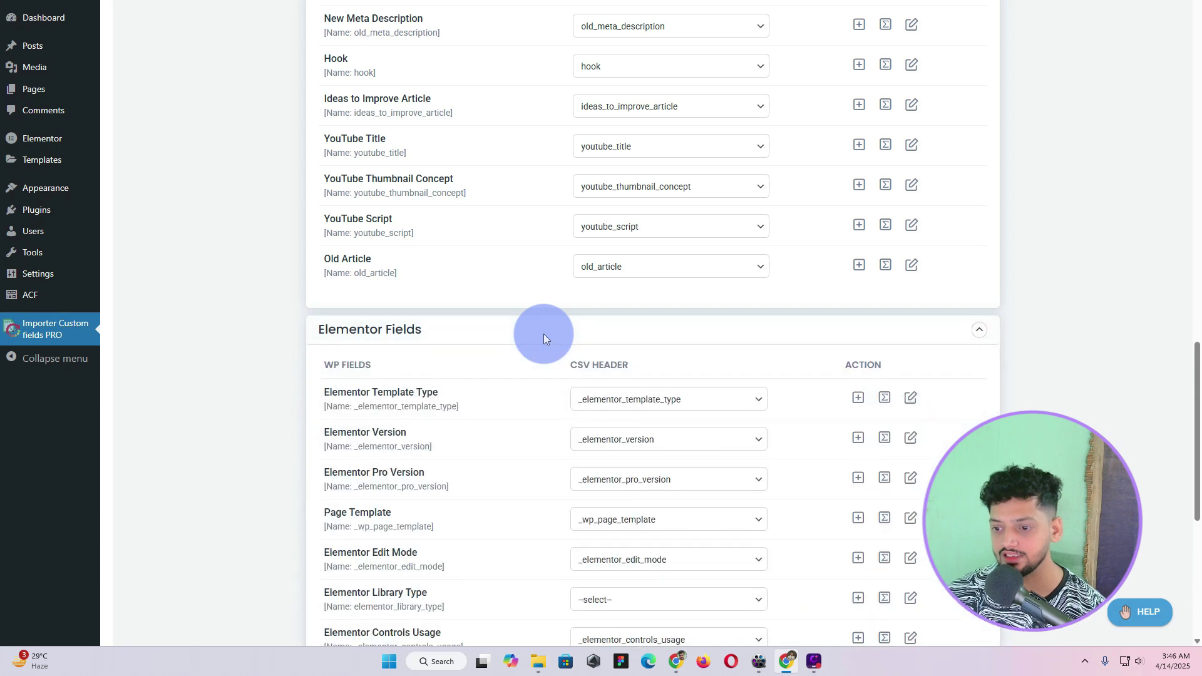
{"action": "scroll", "coordinate": [543, 333], "scroll_direction": "down", "scroll_amount": 1}
{"action": "scroll", "coordinate": [582, 262], "scroll_direction": "down", "scroll_amount": 2}
{"action": "scroll", "coordinate": [617, 313], "scroll_direction": "down", "scroll_amount": 4}
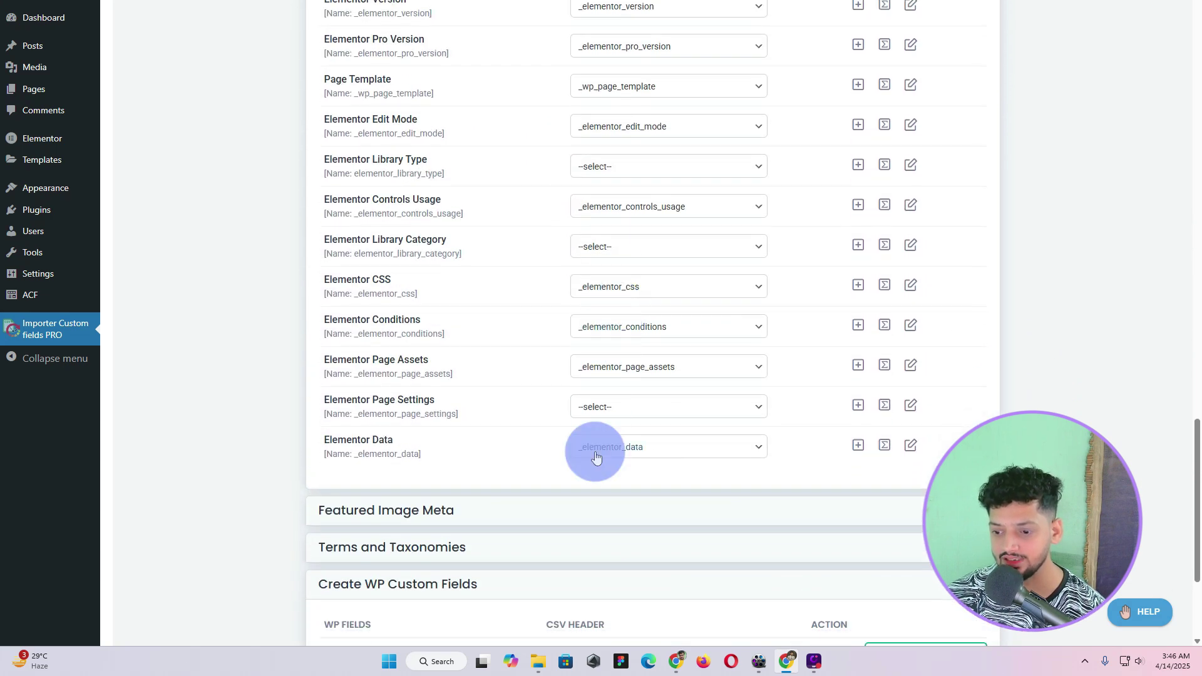
- Expand the Featured Image Meta section and map Title to Image Title and Caption to Image Caption
{"action": "left_click", "coordinate": [478, 508]}
{"action": "scroll", "coordinate": [483, 376], "scroll_direction": "down", "scroll_amount": 6}
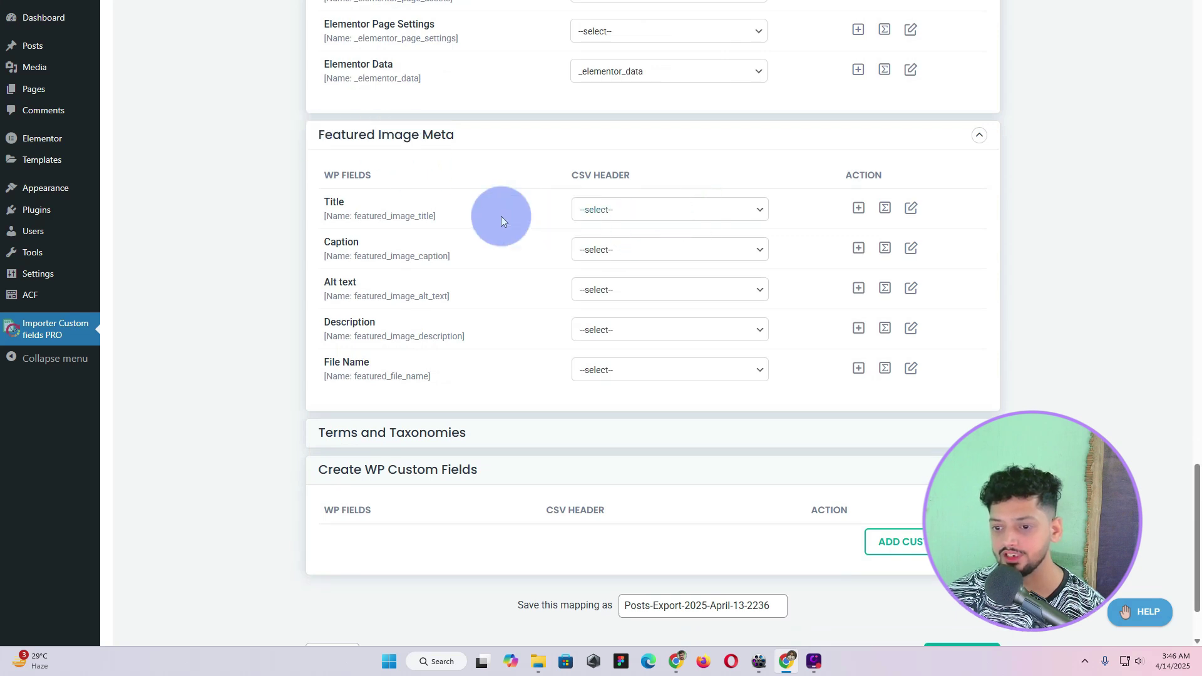
{"action": "left_click", "coordinate": [619, 220]}
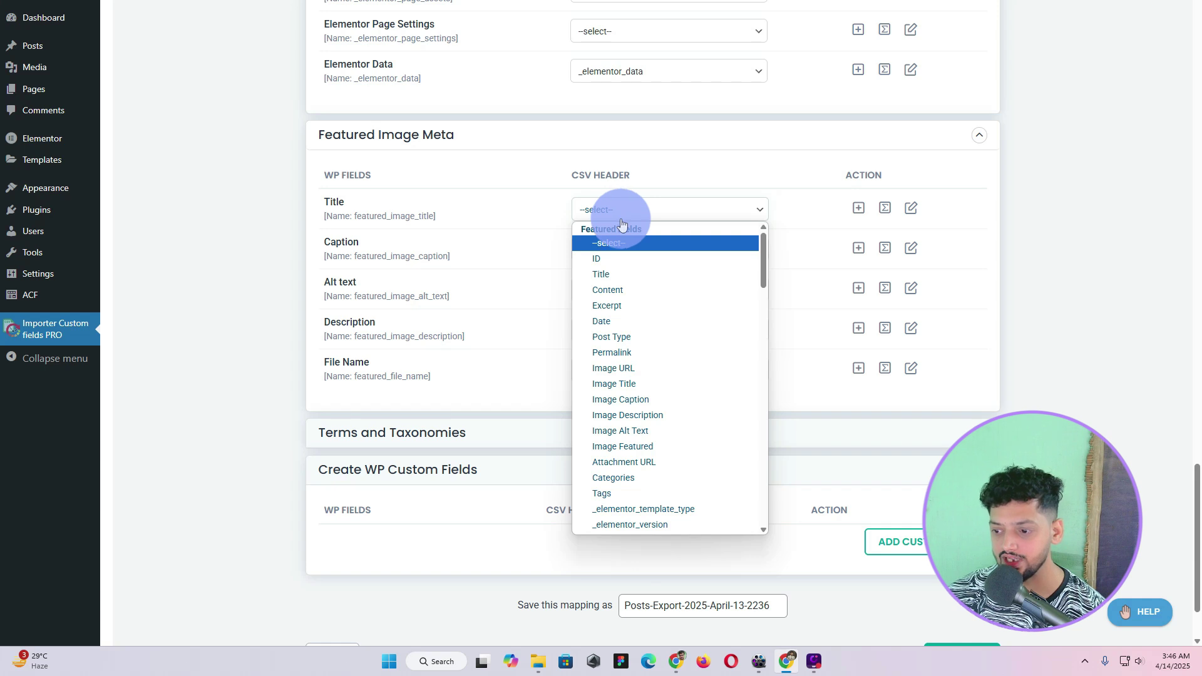
{"action": "left_click", "coordinate": [622, 385]}
{"action": "left_click", "coordinate": [665, 251]}
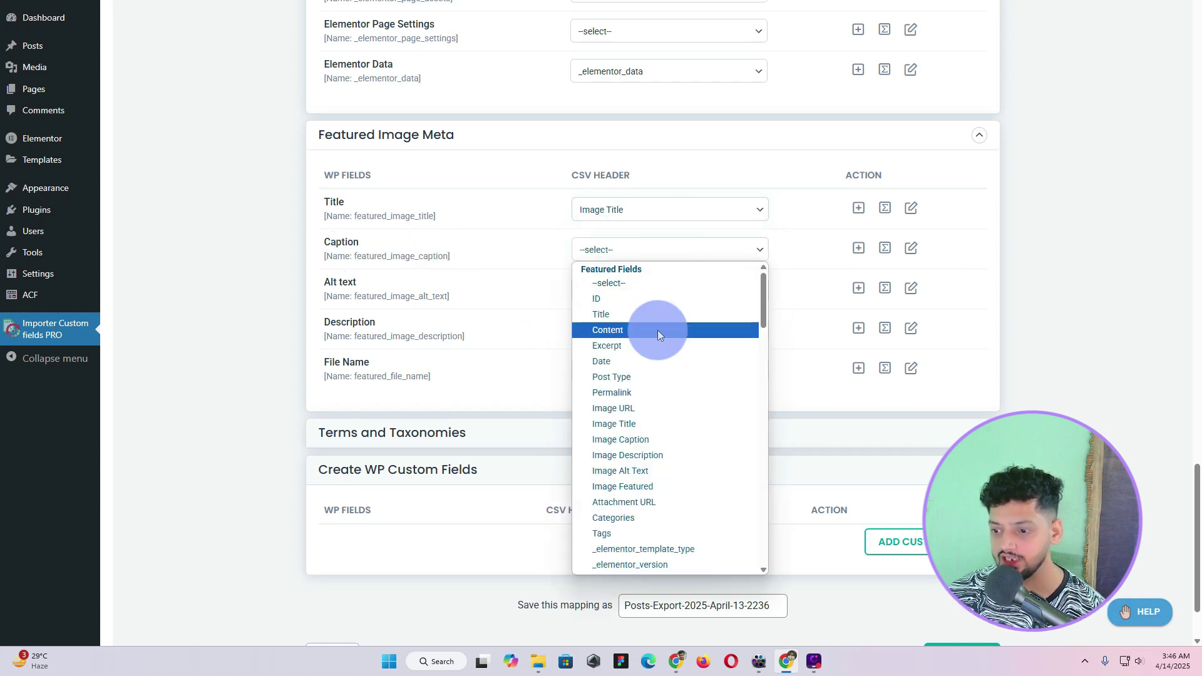
{"action": "left_click", "coordinate": [620, 445]}
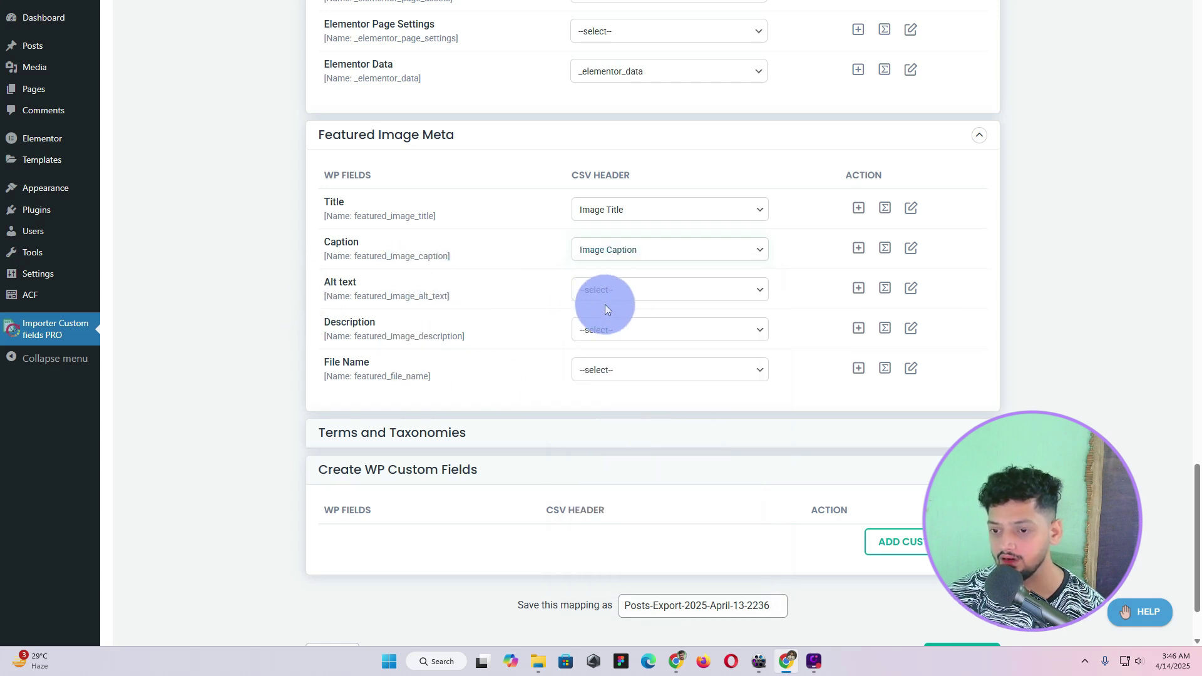
- Map the featured image's Alt text to Image Alt Text and its Description to Image Description
{"action": "left_click", "coordinate": [643, 305]}
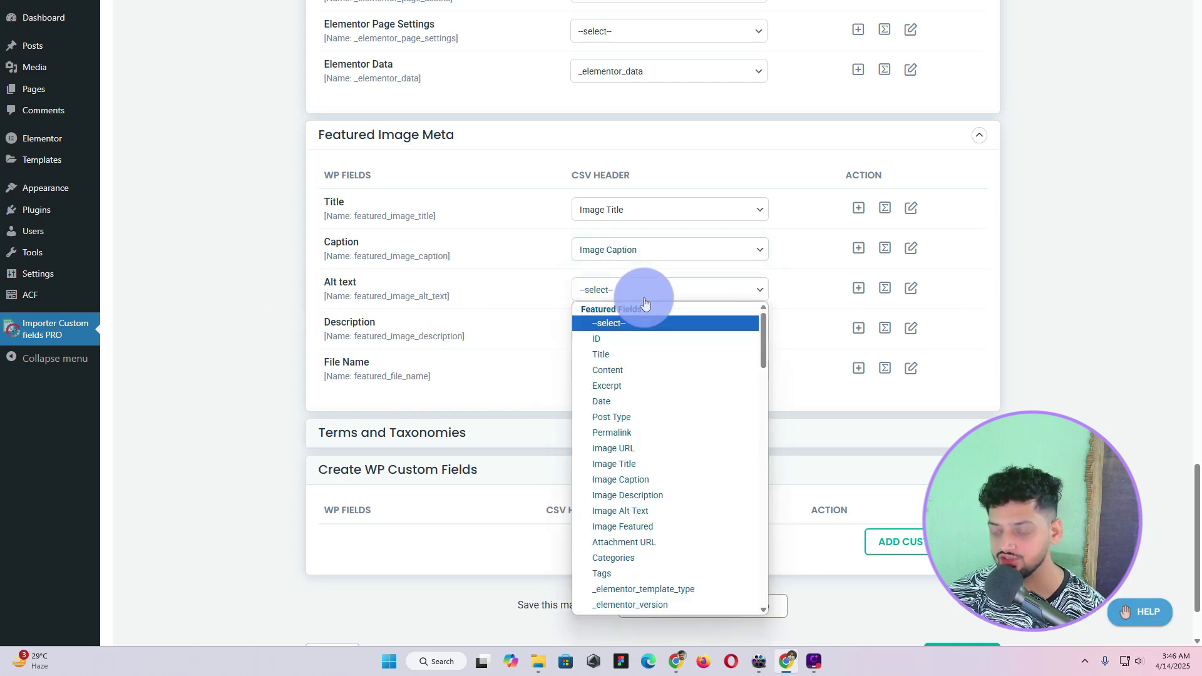
{"action": "left_click", "coordinate": [625, 518]}
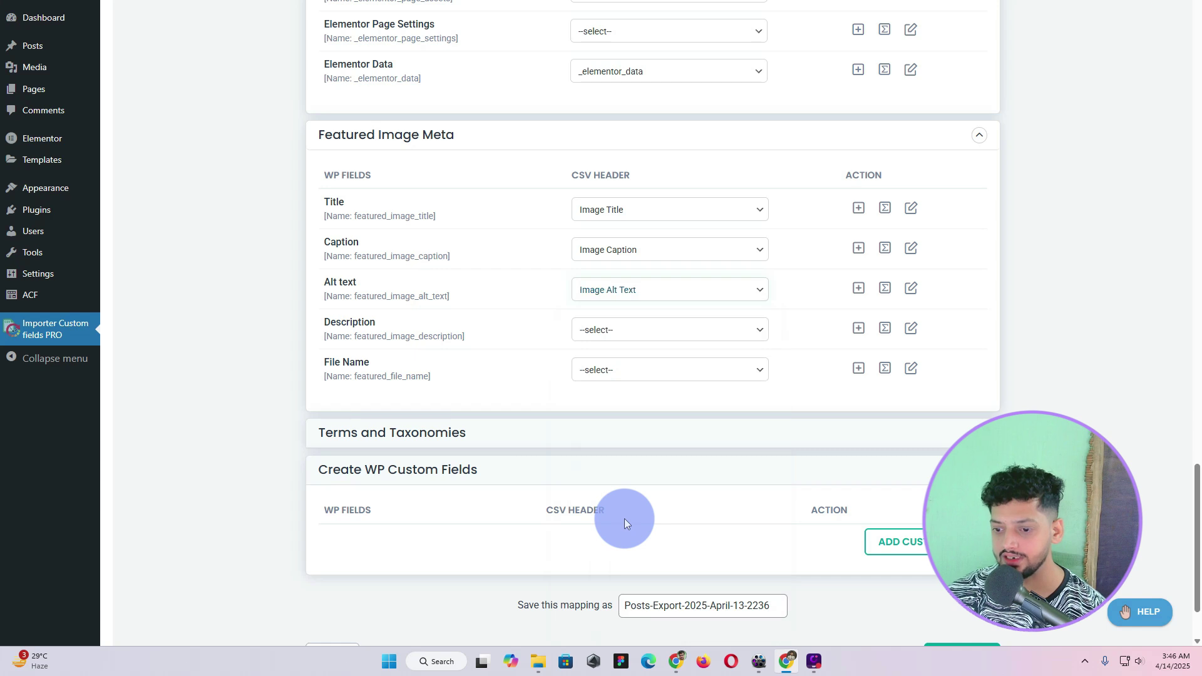
{"action": "left_click", "coordinate": [633, 333]}
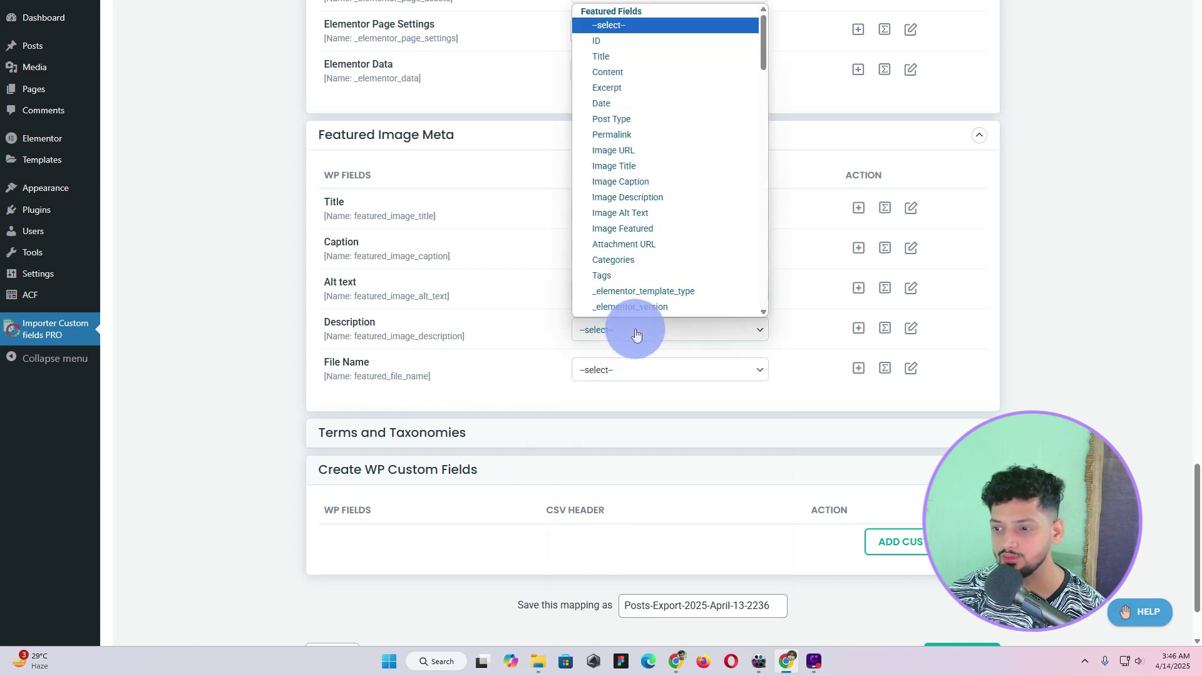
{"action": "left_click", "coordinate": [618, 201]}
{"action": "left_click", "coordinate": [624, 383]}
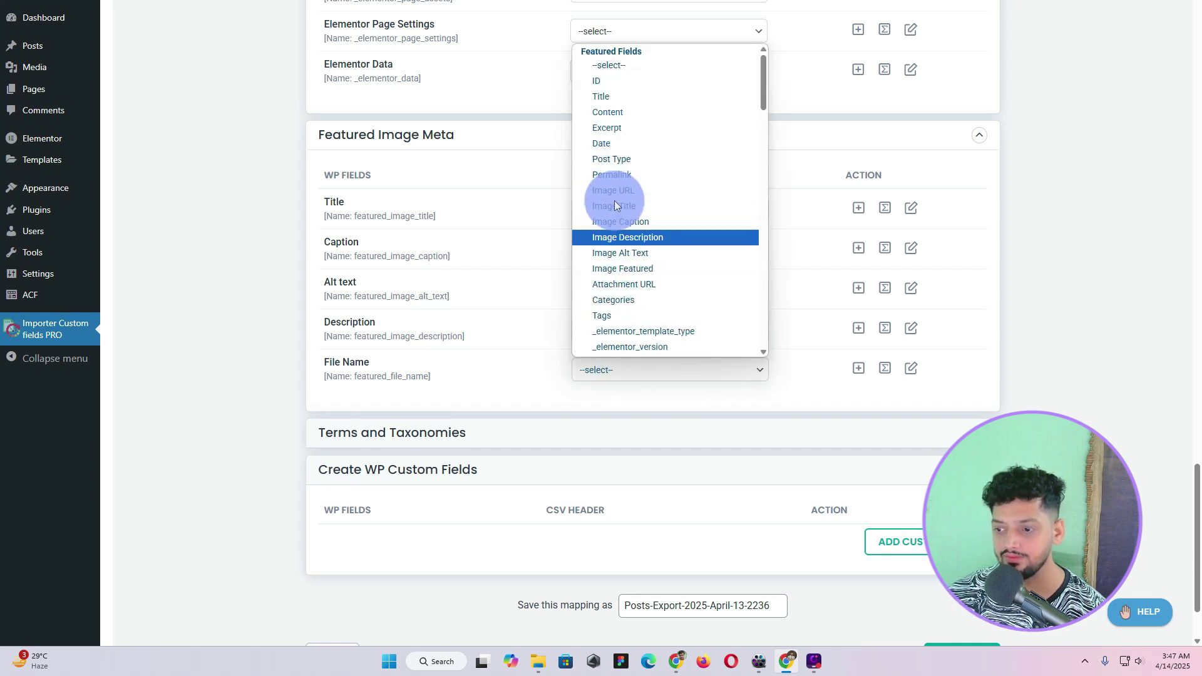
{"action": "left_click", "coordinate": [476, 363]}
- Expand the Terms and Taxonomies section and map category to Categories and post_tag to Tags
{"action": "left_click", "coordinate": [527, 430]}
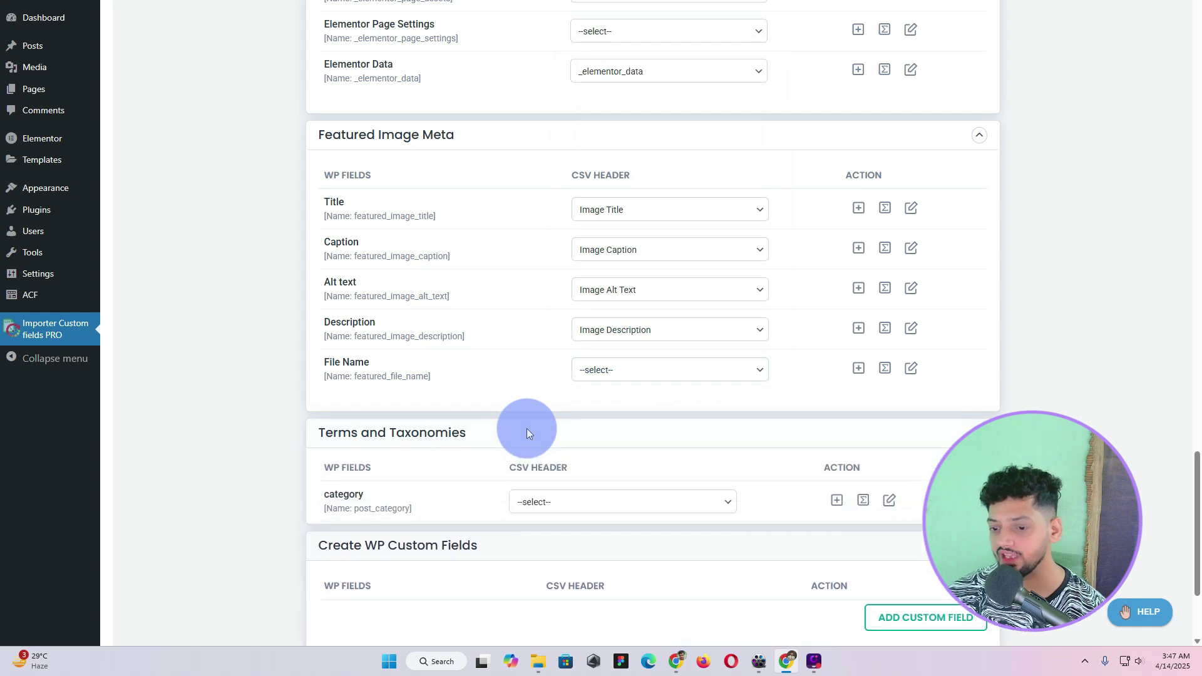
{"action": "scroll", "coordinate": [437, 336], "scroll_direction": "down", "scroll_amount": 3}
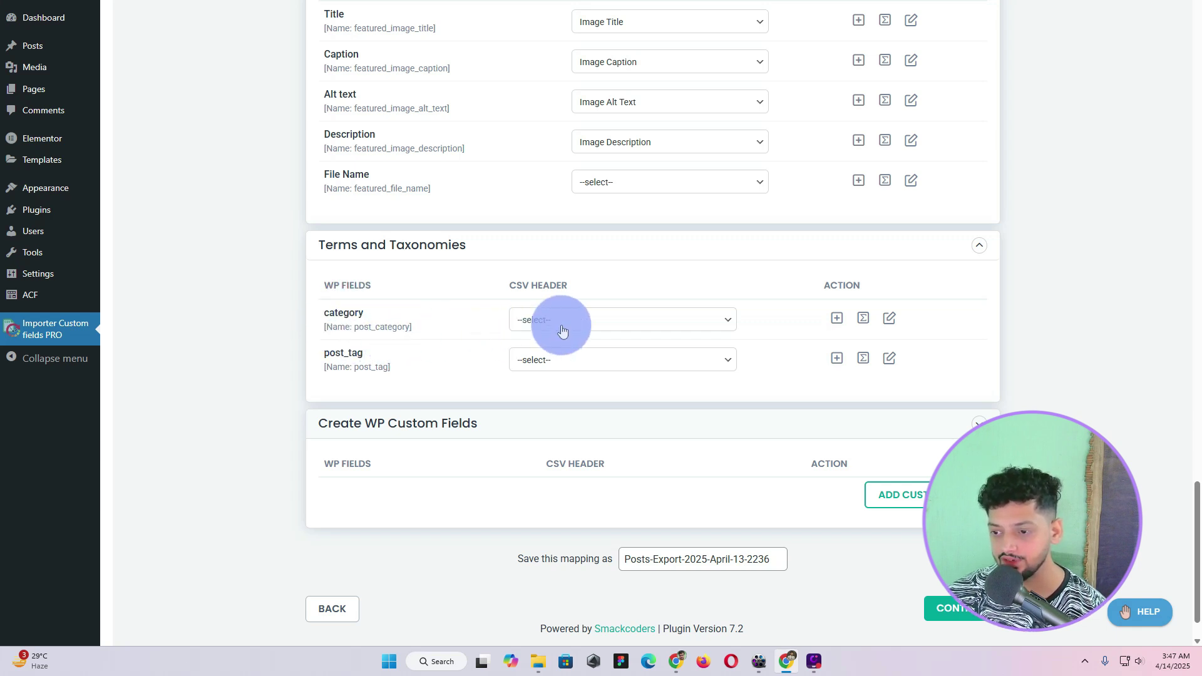
{"action": "left_click", "coordinate": [587, 326]}
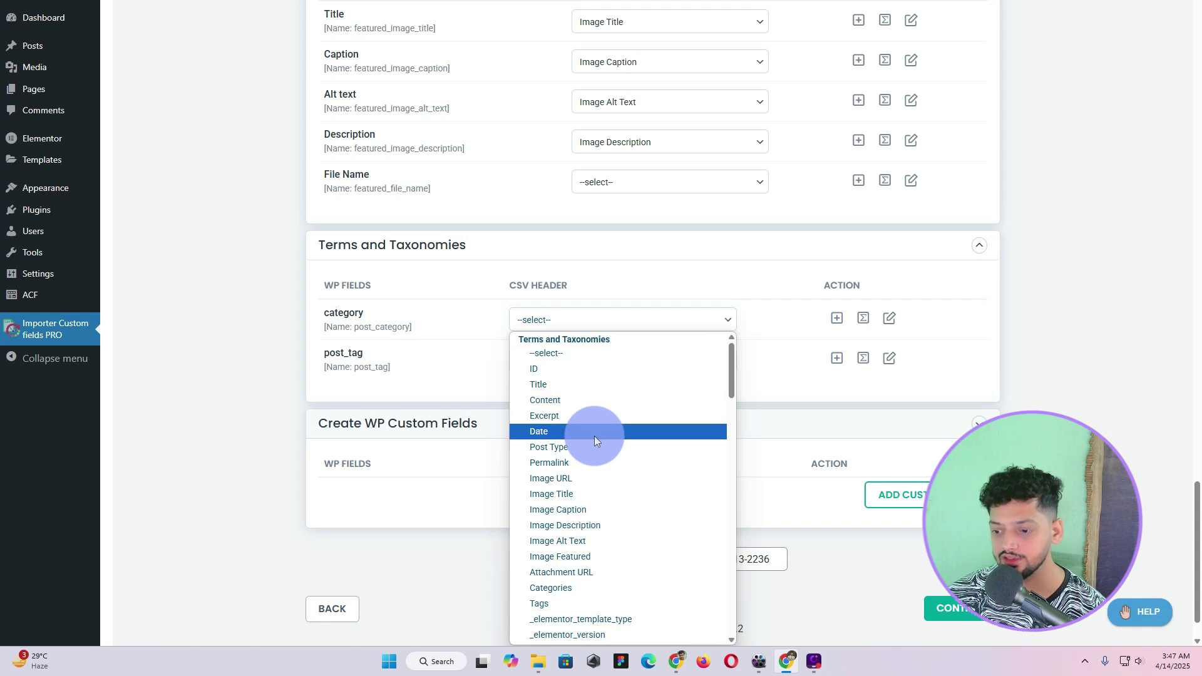
{"action": "left_click", "coordinate": [562, 587]}
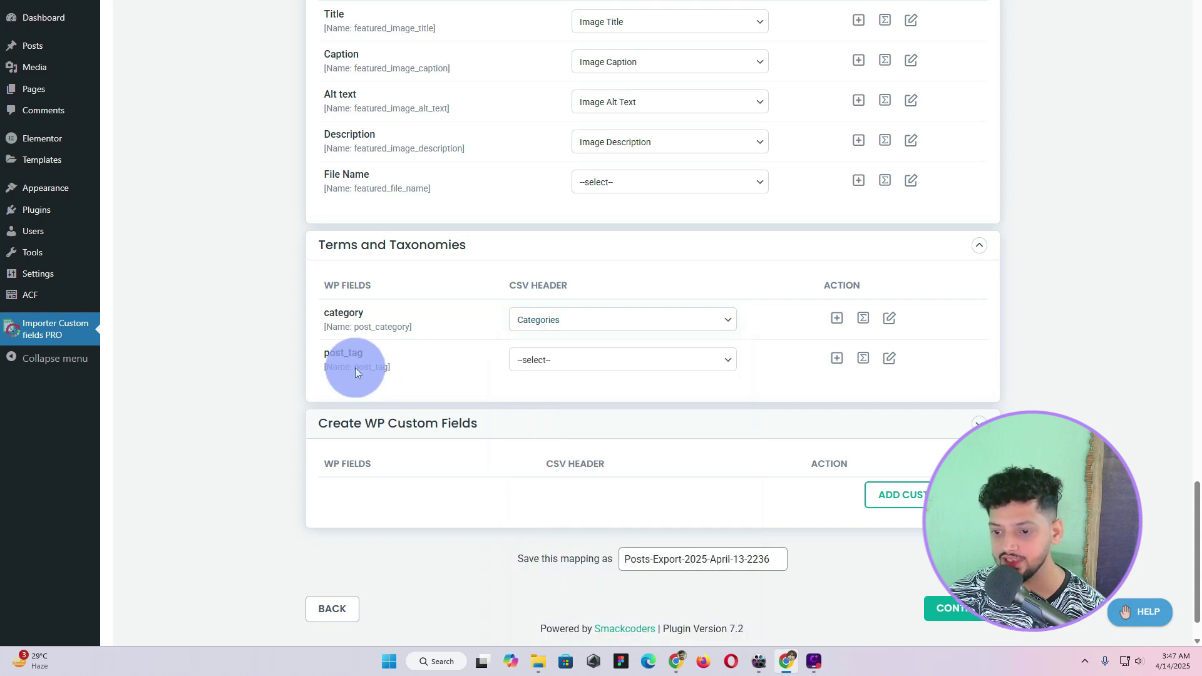
{"action": "left_click", "coordinate": [587, 361]}
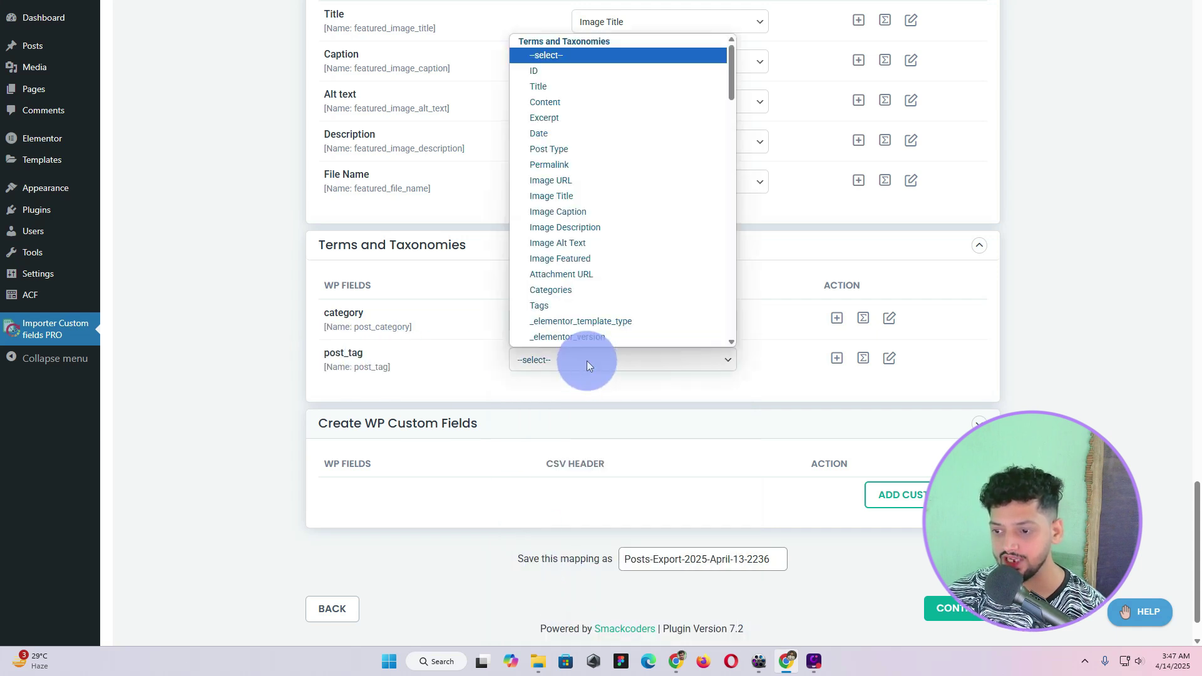
{"action": "left_click", "coordinate": [566, 308]}
- Continue past the field mapping and start the import with existing media images reused and all optional import settings off
{"action": "scroll", "coordinate": [449, 375], "scroll_direction": "down", "scroll_amount": 1}
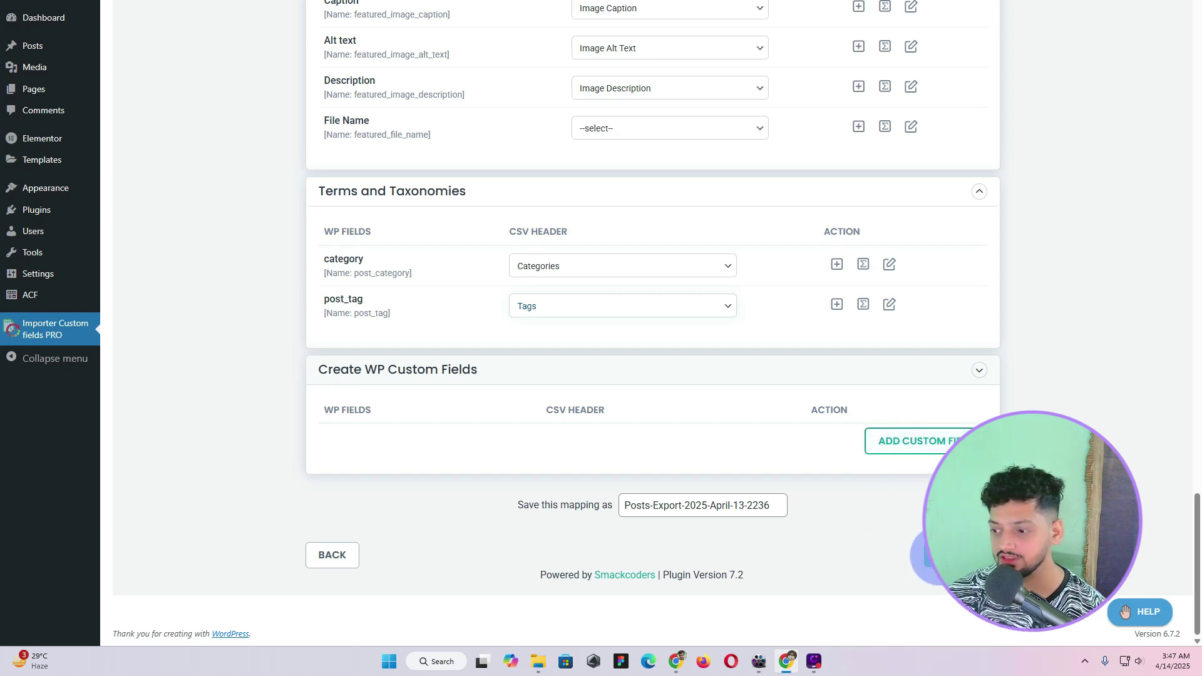
{"action": "left_click", "coordinate": [939, 555]}
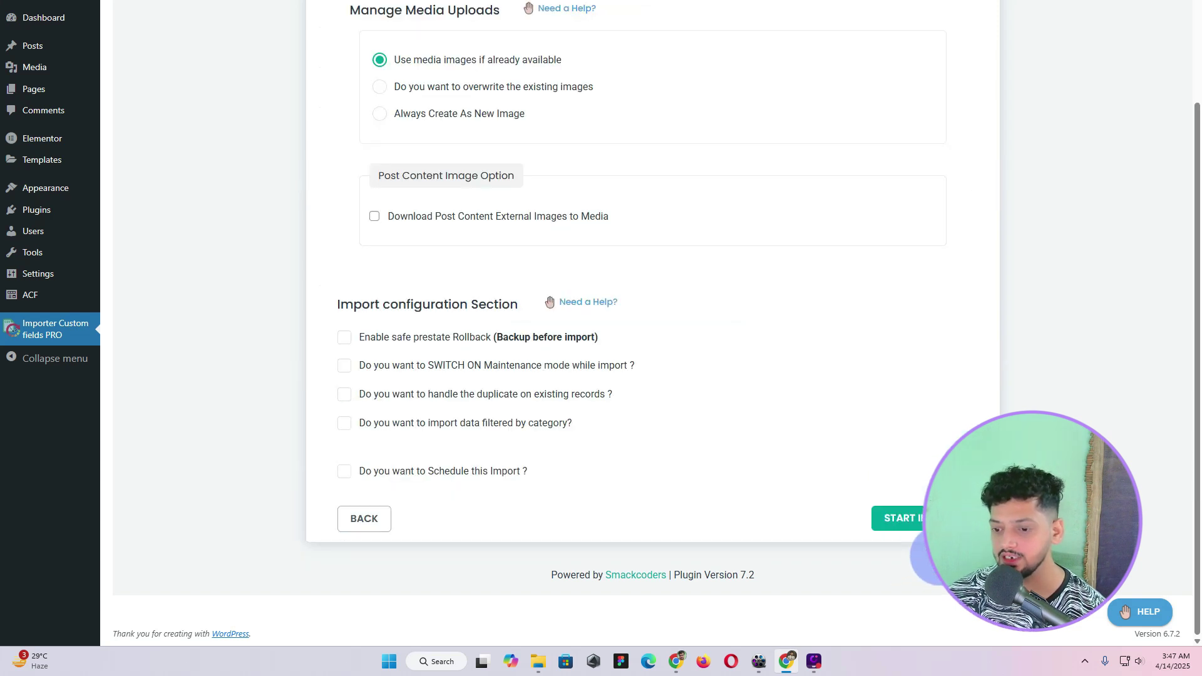
{"action": "scroll", "coordinate": [456, 199], "scroll_direction": "up", "scroll_amount": 2}
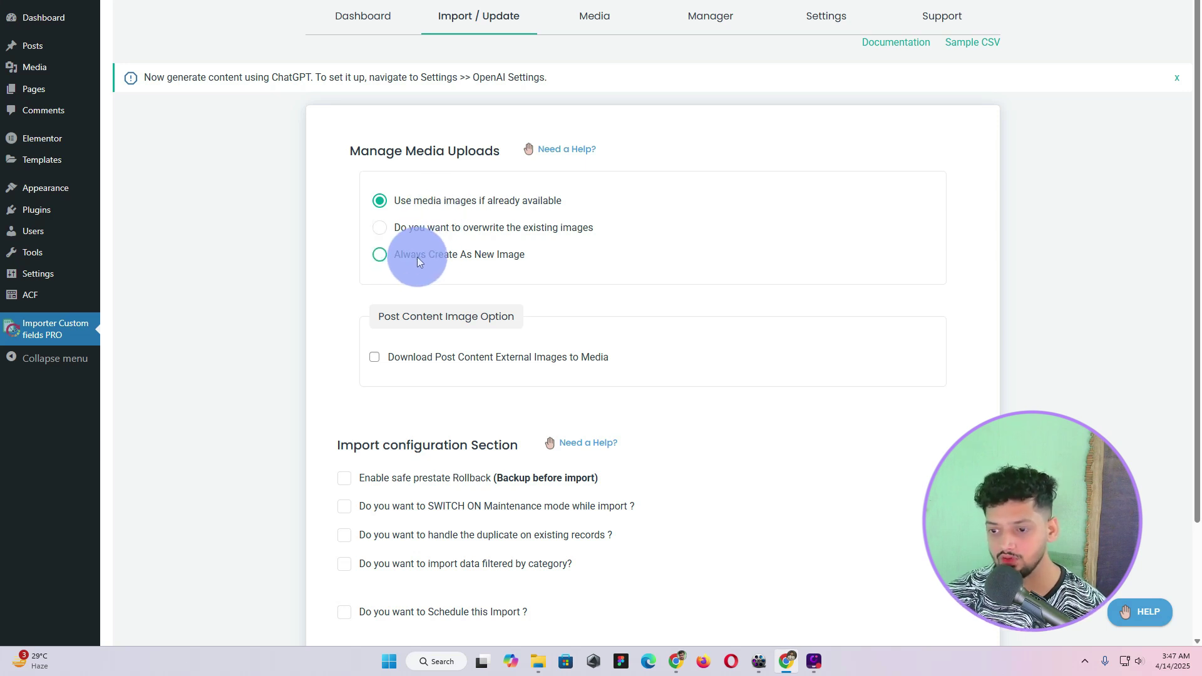
{"action": "scroll", "coordinate": [417, 259], "scroll_direction": "down", "scroll_amount": 2}
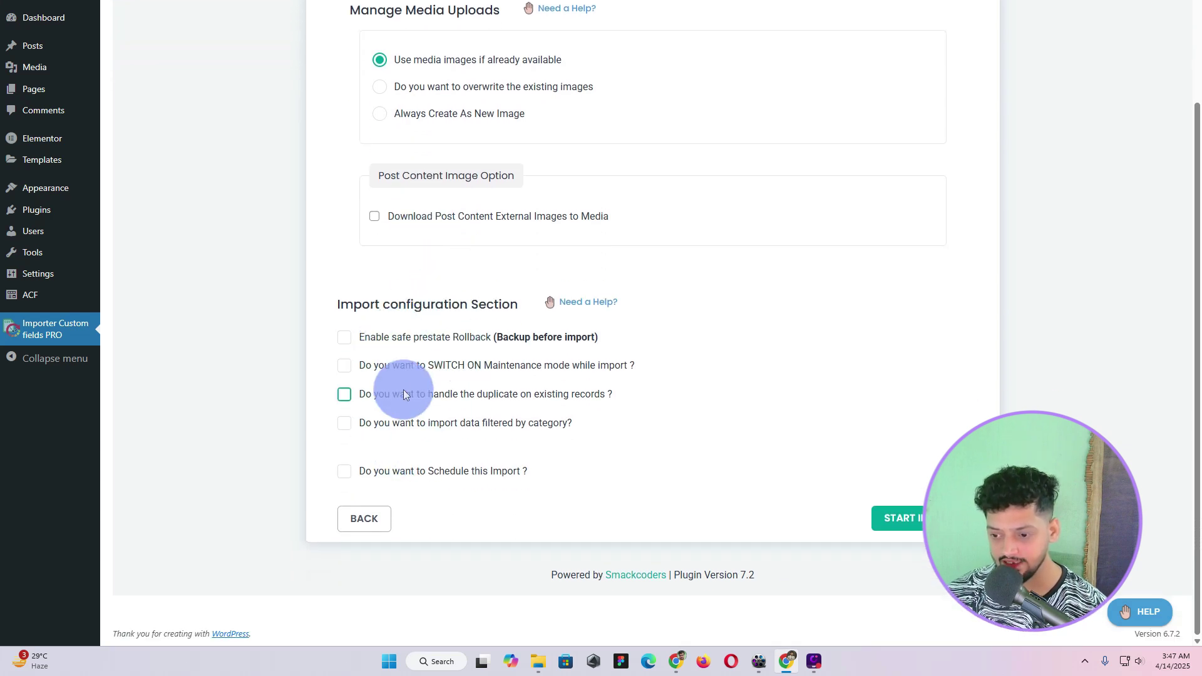
{"action": "left_click", "coordinate": [915, 524]}
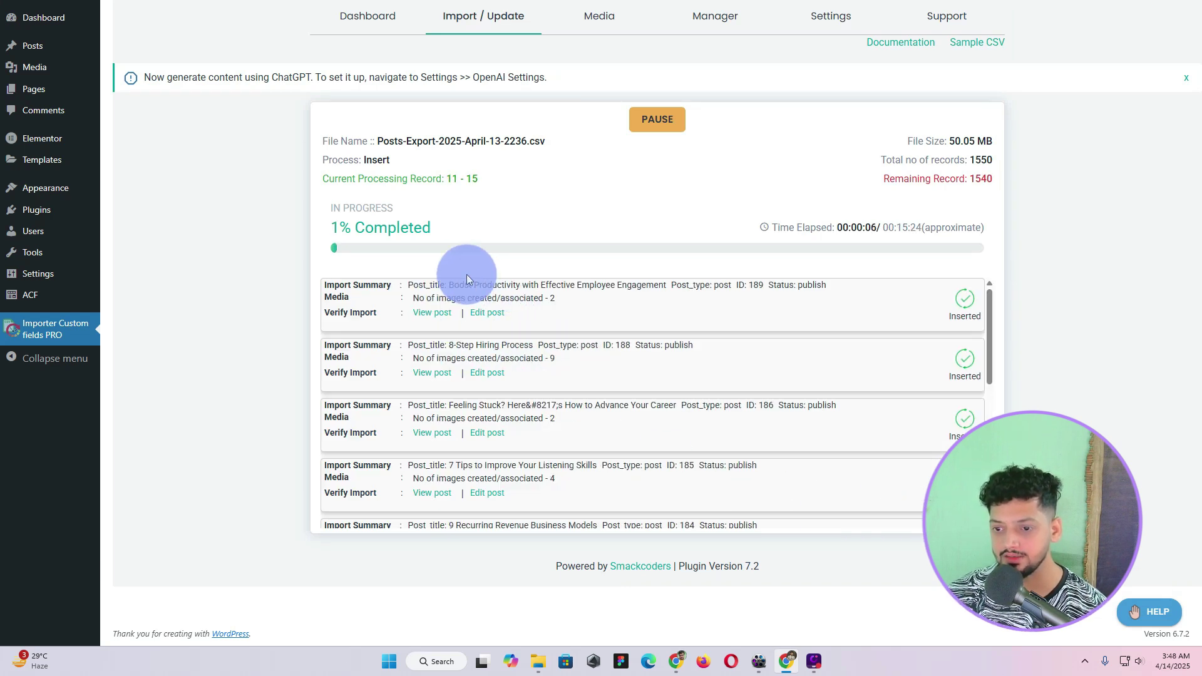
- Check the import's completion percentage and total number of records
{"action": "left_click_drag", "start_coordinate": [329, 228], "coordinate": [470, 233]}
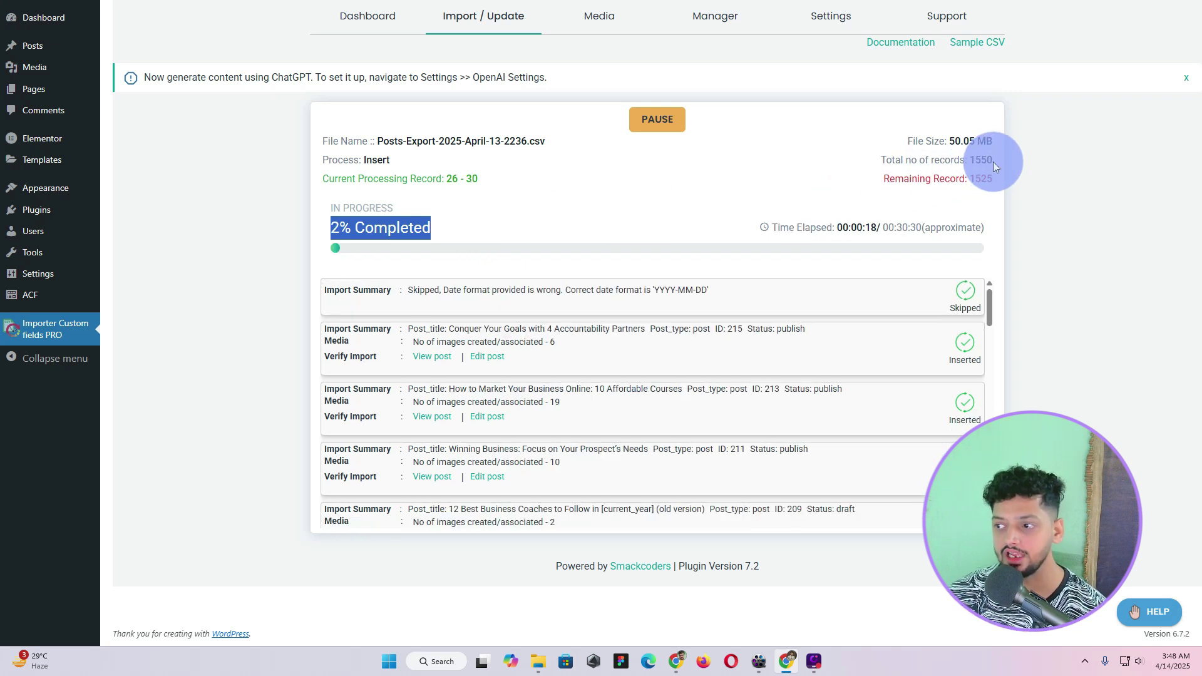
{"action": "left_click_drag", "start_coordinate": [993, 162], "coordinate": [975, 163]}
{"action": "left_click", "coordinate": [592, 186]}
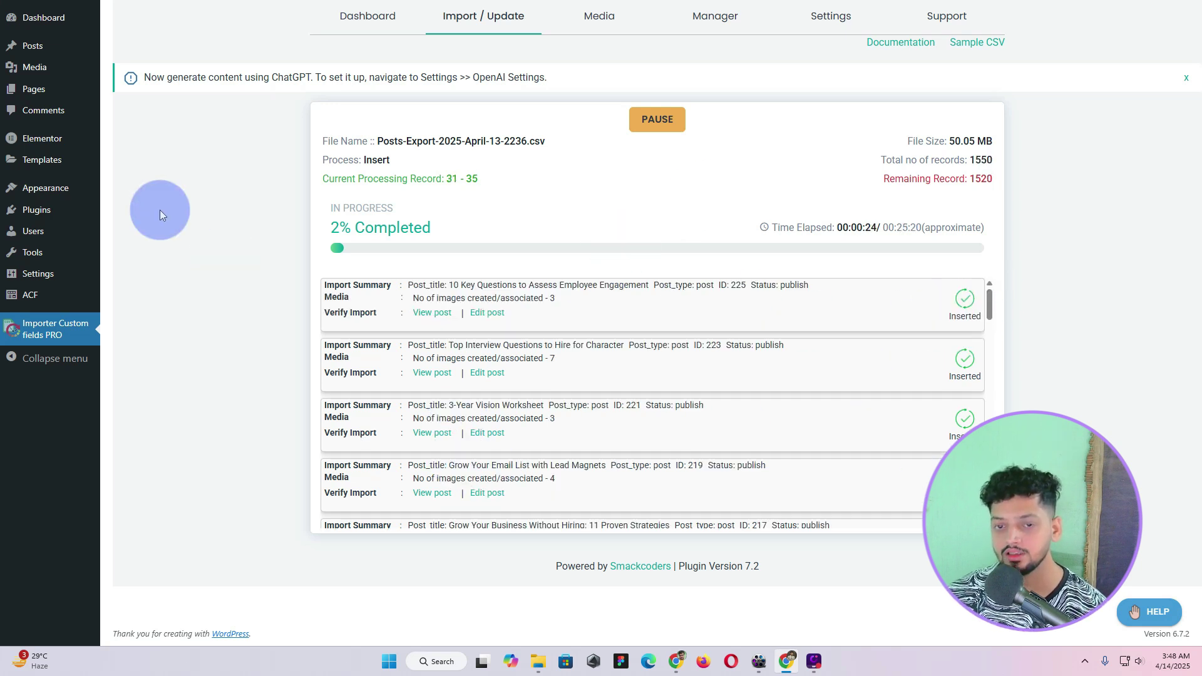
- Open the Posts list in a separate tab to check the imported posts, and return to the running import's progress
{"action": "right_click", "coordinate": [44, 47]}
{"action": "left_click", "coordinate": [51, 57]}
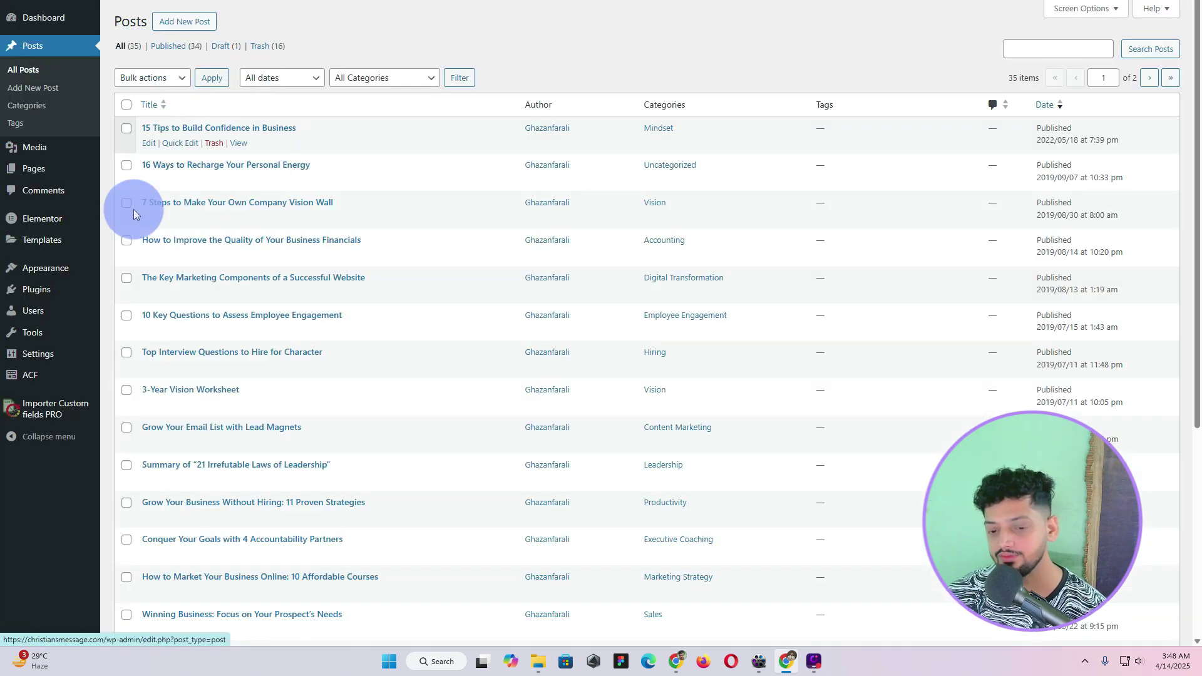
{"action": "left_click", "coordinate": [84, 407]}
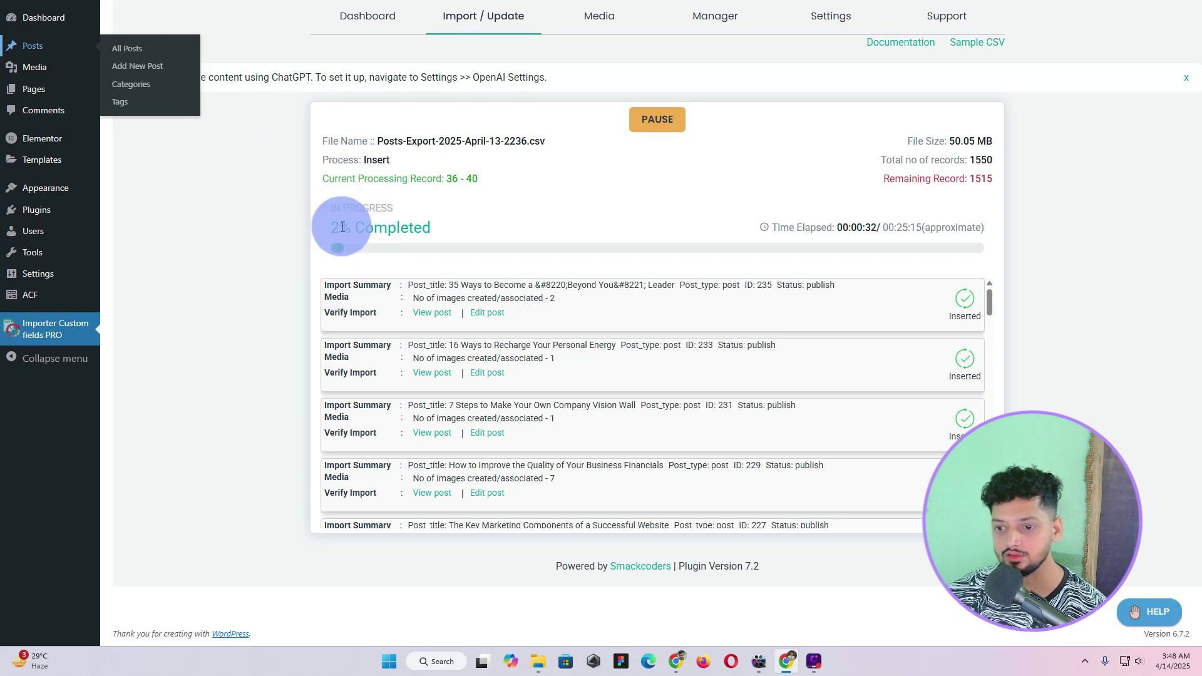
{"action": "left_click_drag", "start_coordinate": [331, 227], "coordinate": [358, 227]}
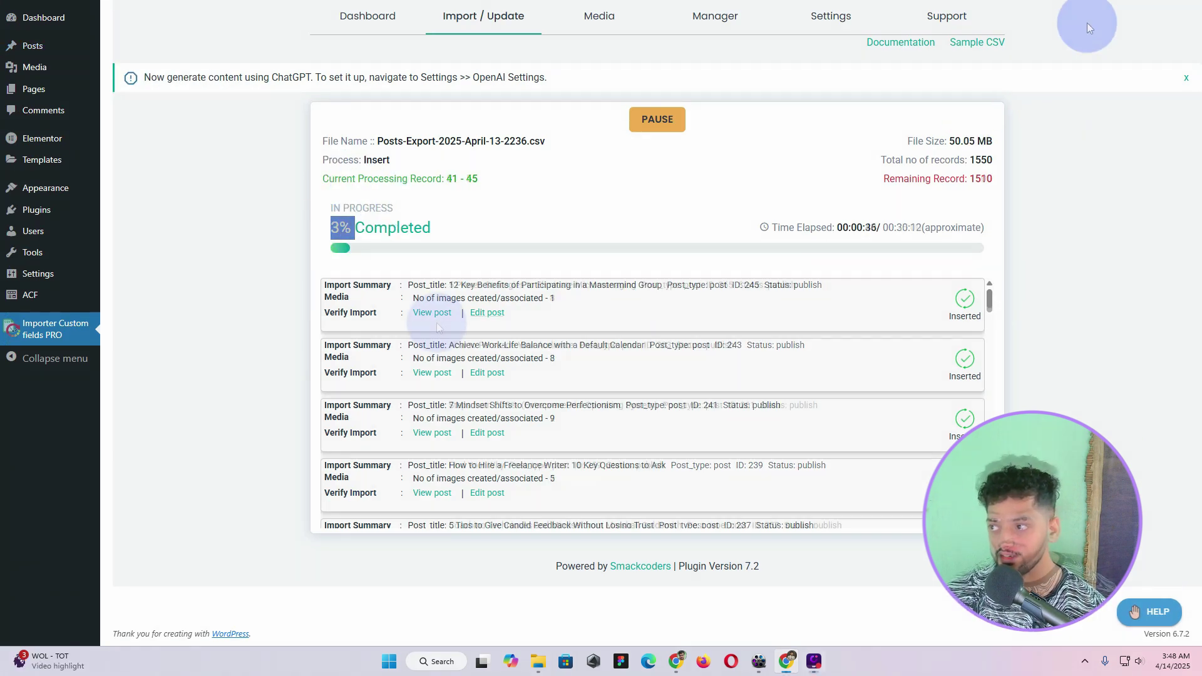
{"action": "left_click", "coordinate": [306, 239]}
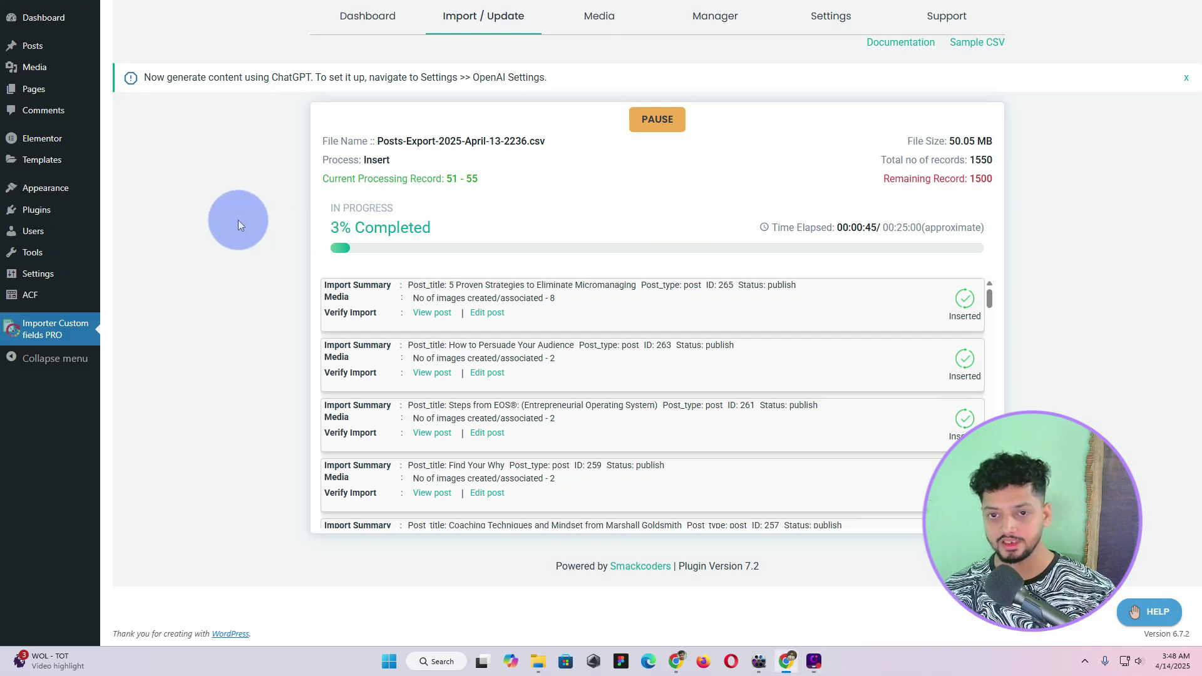